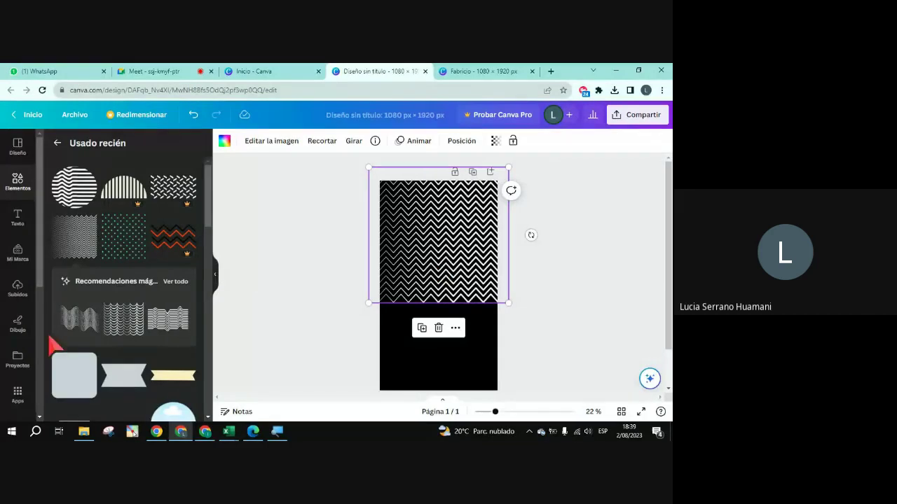
Step: Display the full collection of recently used design elements
left_click(18, 184)
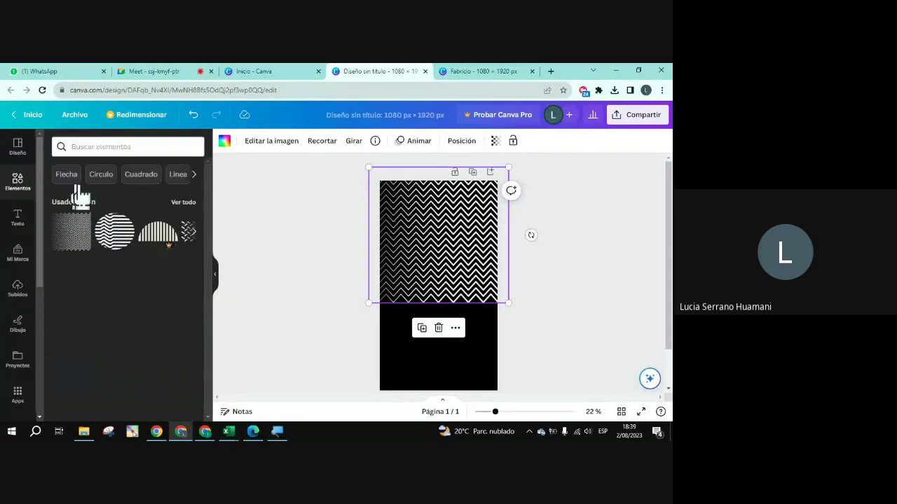
left_click(188, 202)
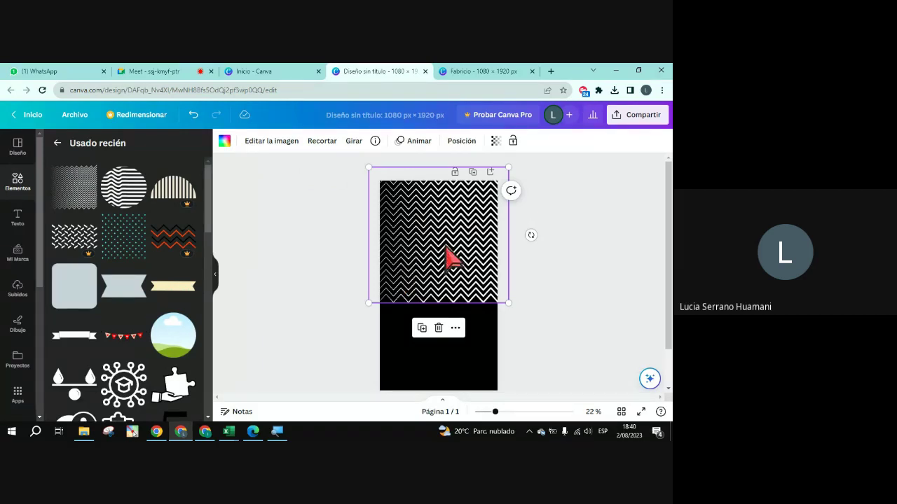
Step: Switch to the Google Meet call and read through the participants' chat messages up to the newest ones
left_click(156, 71)
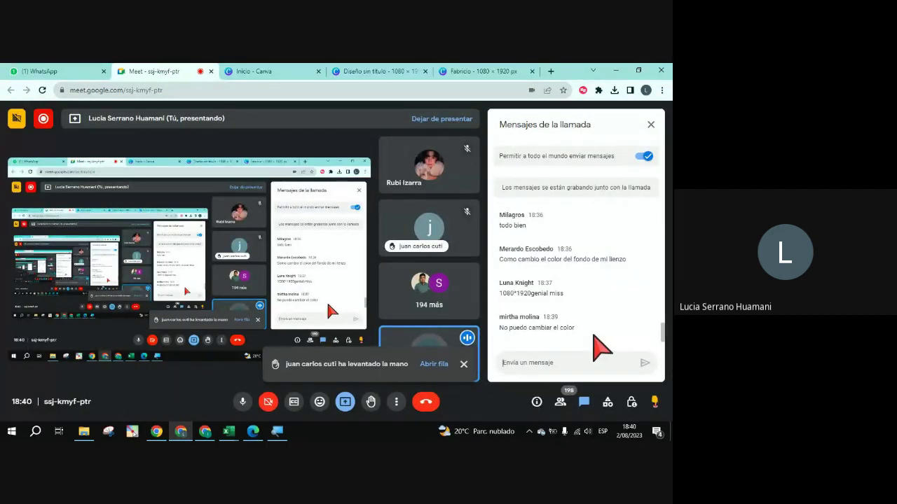
scroll(593, 336, "up", 3)
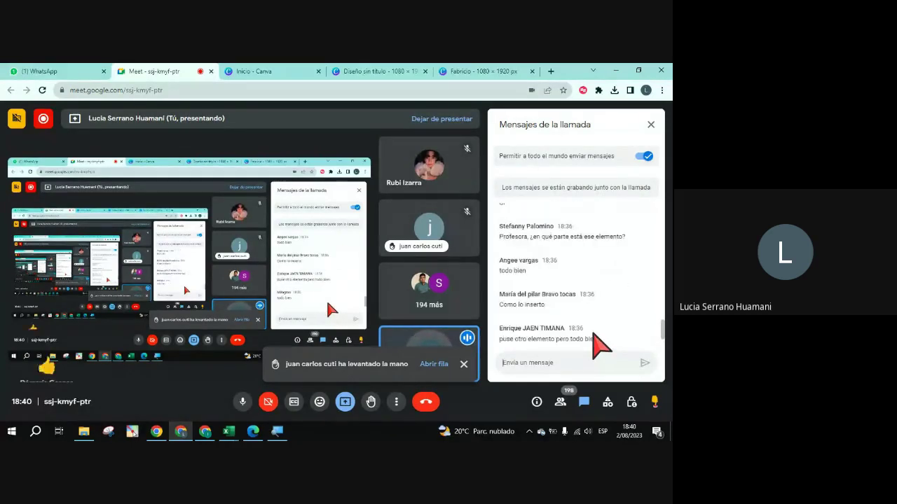
scroll(593, 335, "up", 1)
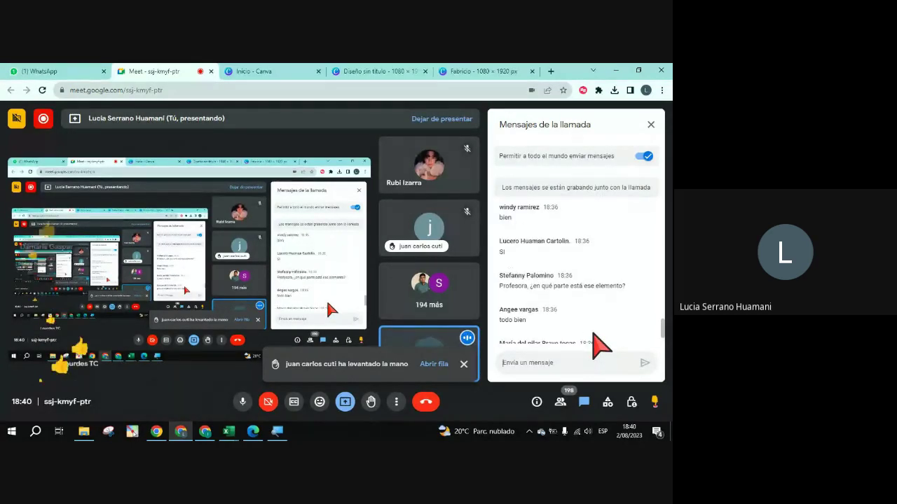
scroll(594, 336, "up", 1)
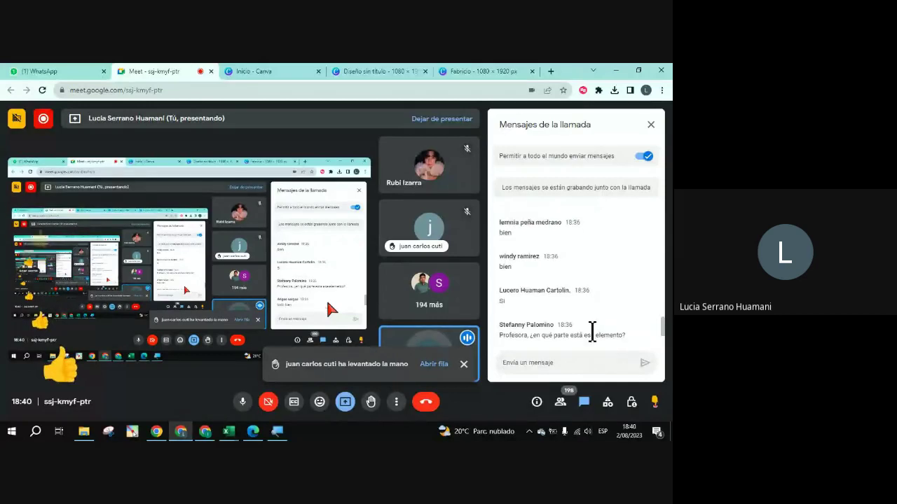
scroll(592, 331, "up", 1)
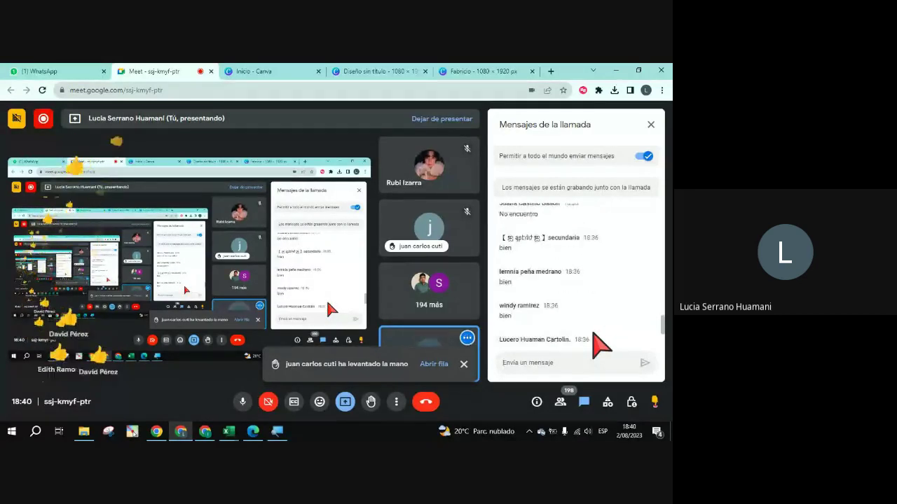
scroll(593, 335, "down", 10)
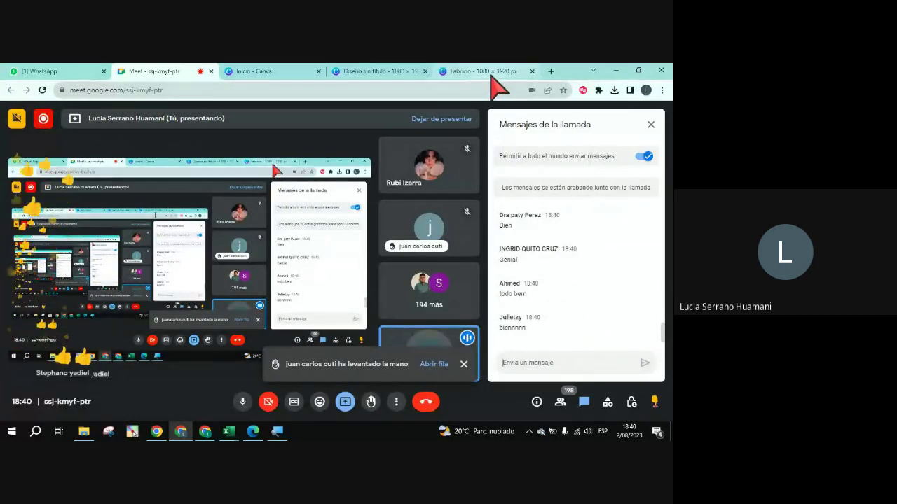
Step: Return to the untitled Canva design, add a grey square and enlarge it across the full page width to cover the lower half
left_click(403, 72)
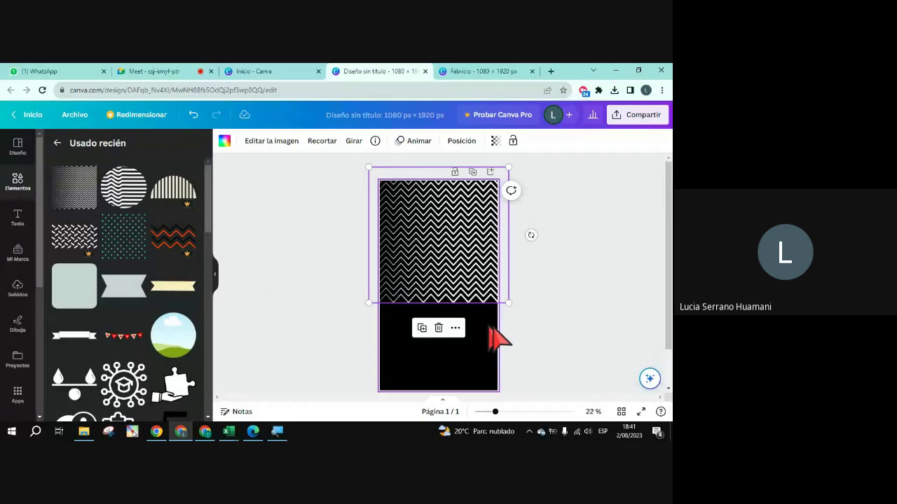
key("ctrl+2")
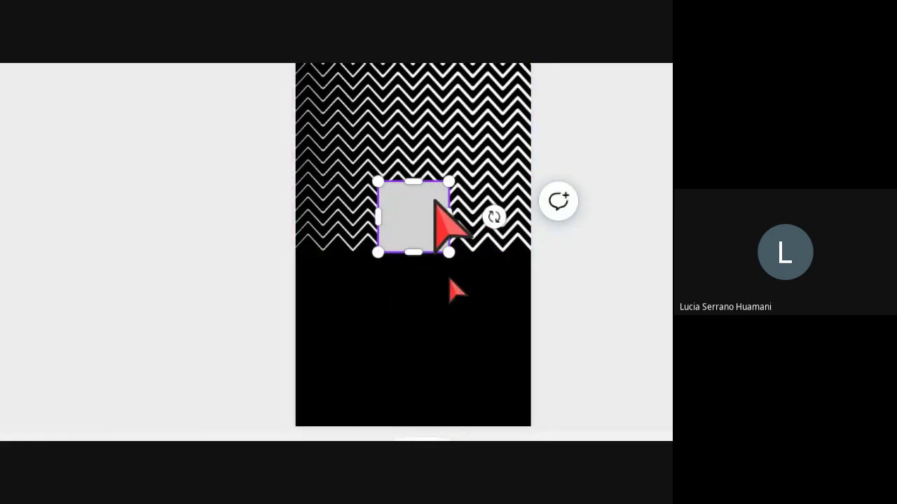
left_click_drag(434, 209, 398, 284)
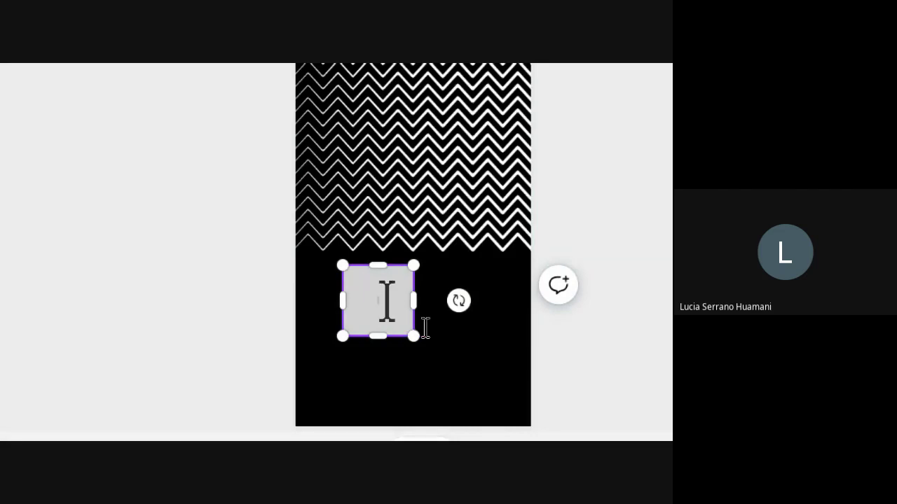
left_click_drag(386, 300, 345, 270)
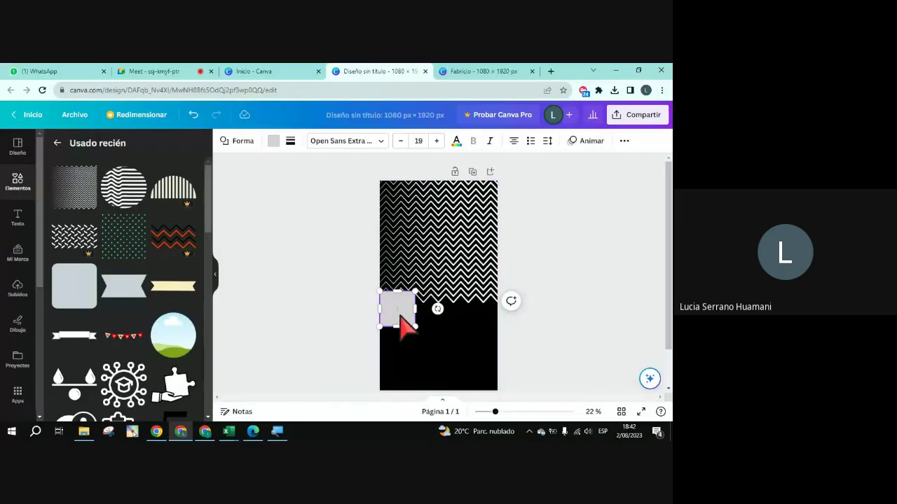
left_click_drag(400, 320, 502, 400)
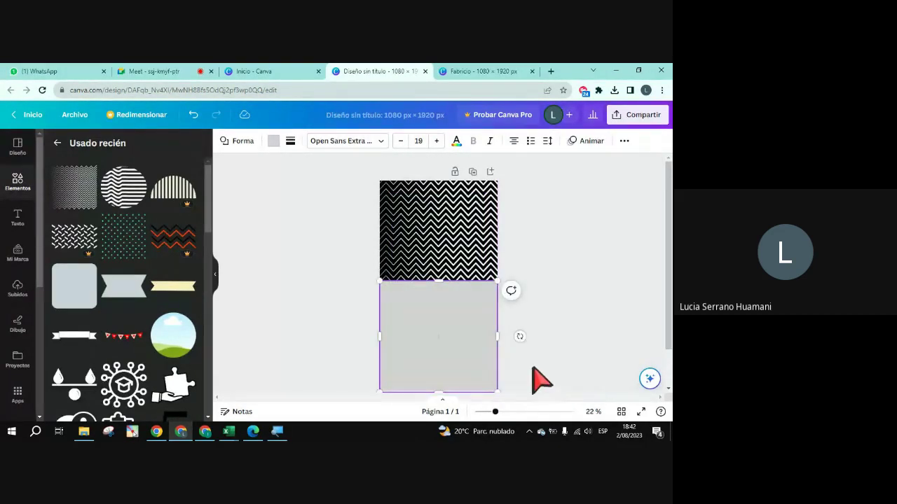
left_click(519, 363)
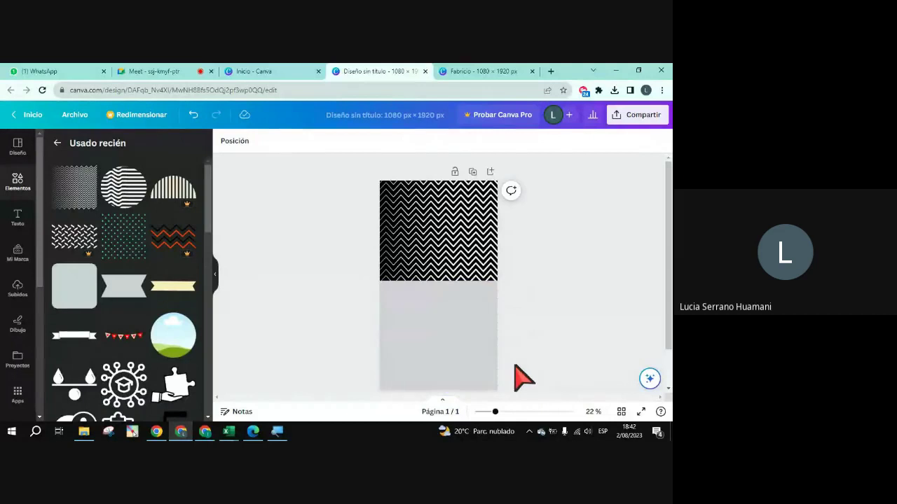
left_click(467, 228)
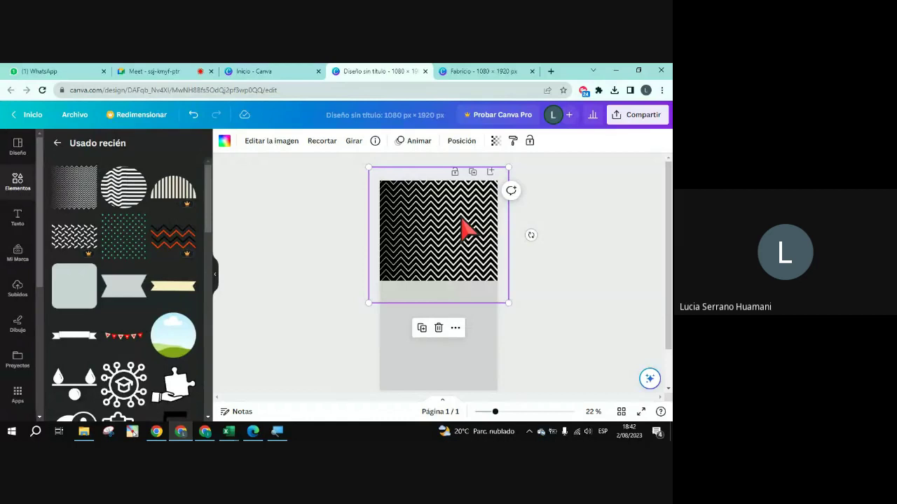
left_click(489, 348)
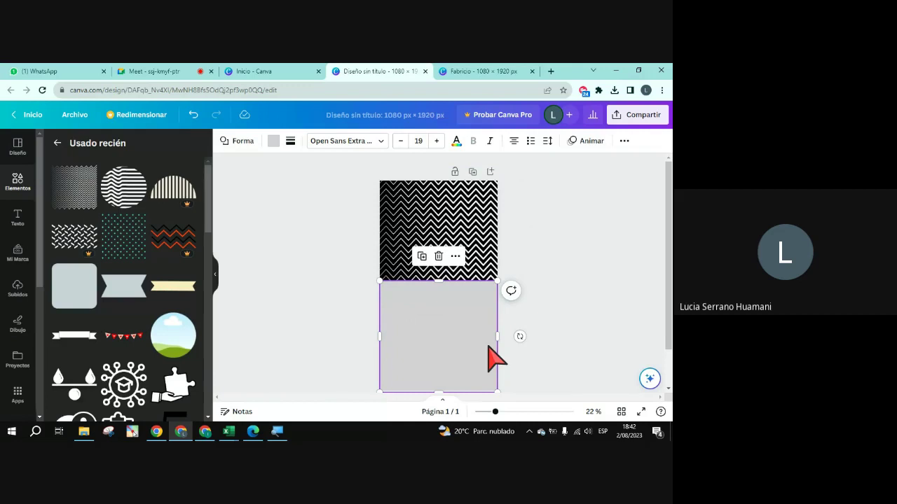
left_click(465, 346)
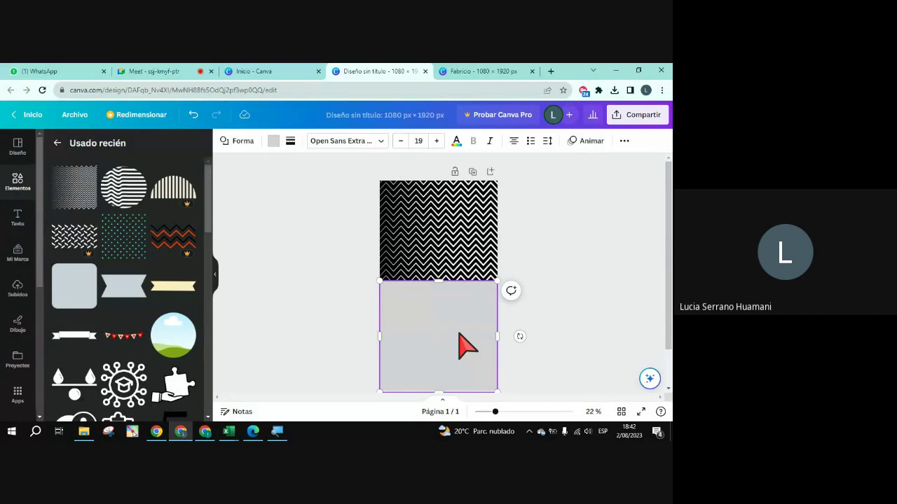
Step: Examine the lower section of the finished Mickey Mouse birthday invitation as a reference, and return to the untitled design
key("ctrl+Tab")
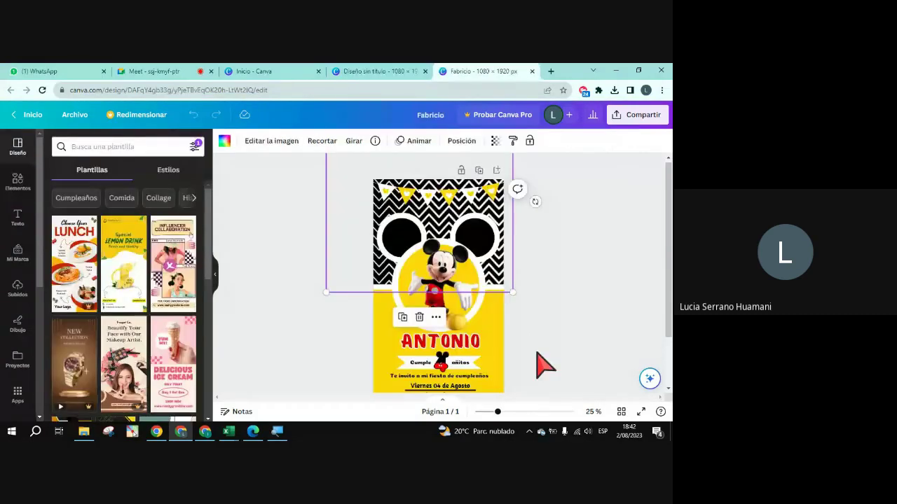
scroll(538, 364, "down", 2)
scroll(538, 364, "up", 1)
left_click(378, 71)
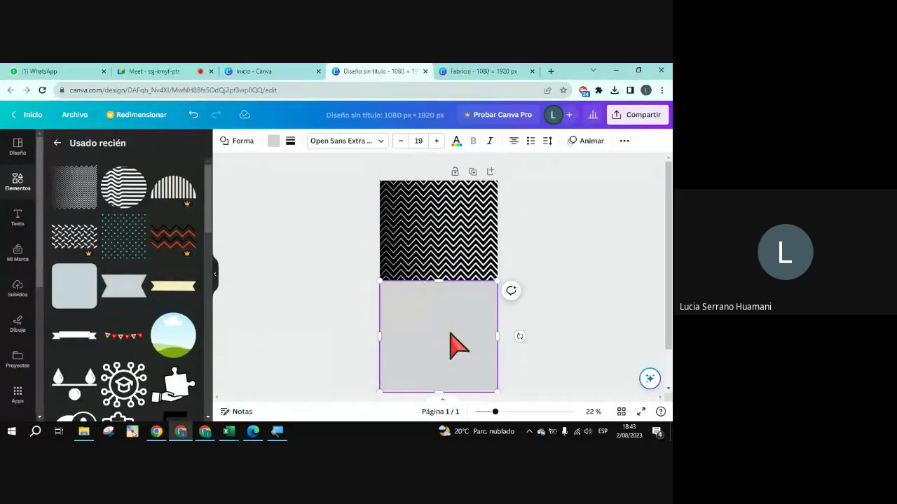
Step: Fill the grey square beneath the zigzag pattern with solid white
left_click(560, 363)
left_click(443, 339)
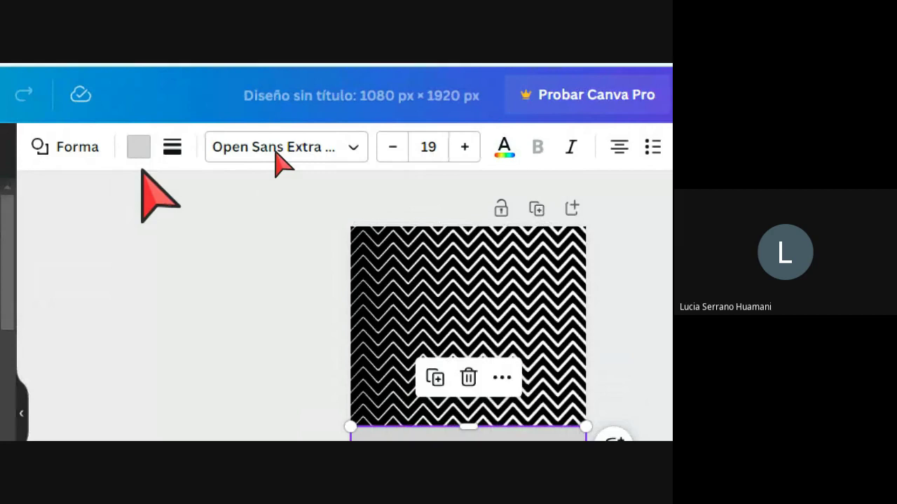
left_click(138, 147)
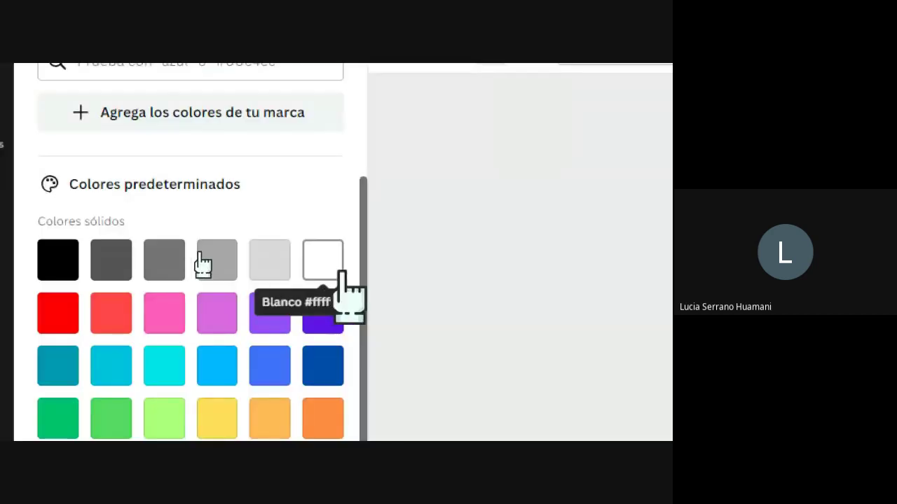
left_click(331, 268)
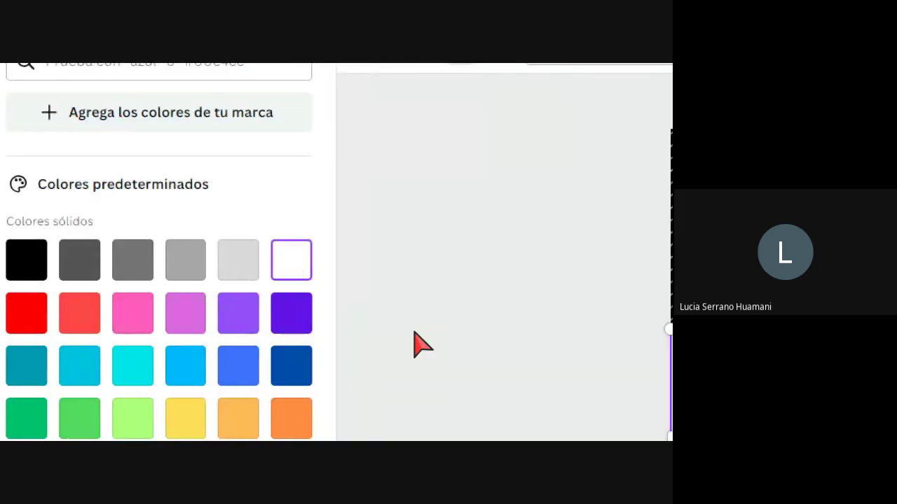
left_click(536, 398)
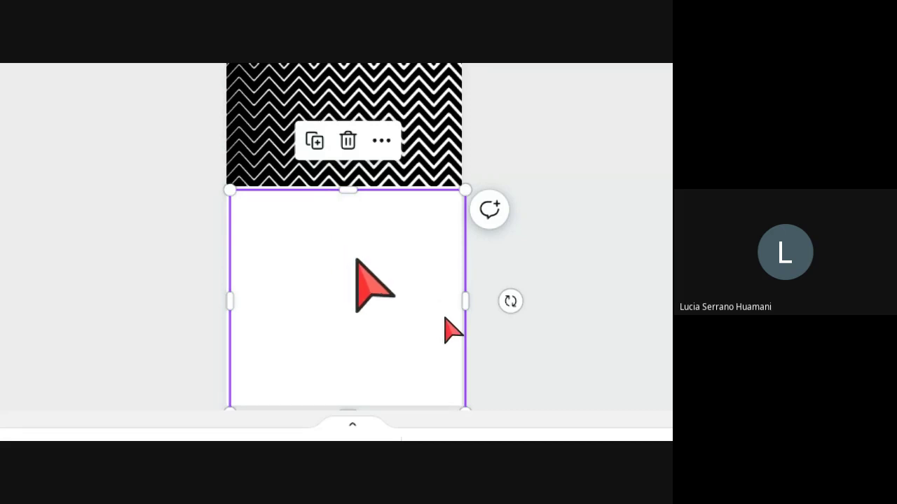
Step: Duplicate the white square, place the copy slightly lower to leave a white strip, and fill it with preset yellow #FFDE59
mouse_move(356, 261)
left_mouse_down()
mouse_move(355, 280)
mouse_move(321, 296)
mouse_move(360, 266)
mouse_move(370, 307)
mouse_move(285, 306)
mouse_move(320, 274)
mouse_move(366, 296)
mouse_move(277, 329)
mouse_move(346, 286)
mouse_move(360, 327)
mouse_move(330, 338)
mouse_move(355, 324)
mouse_move(354, 278)
left_mouse_up()
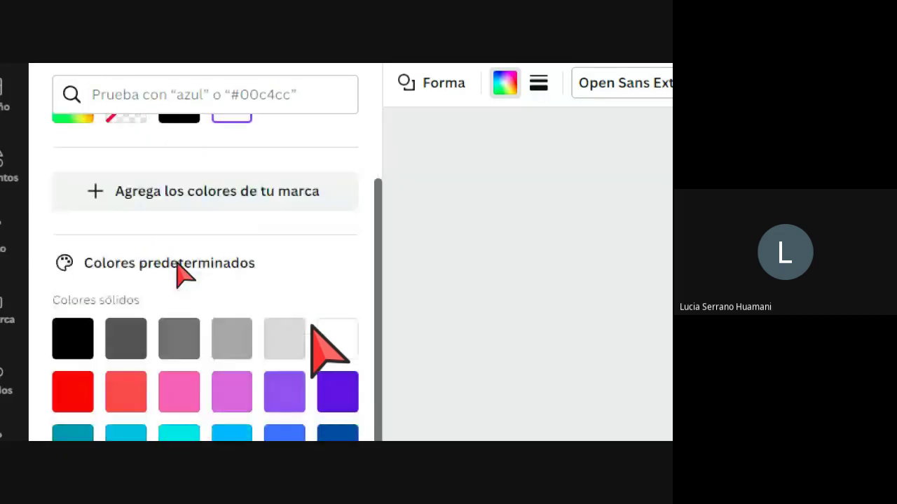
scroll(315, 343, "down", 4)
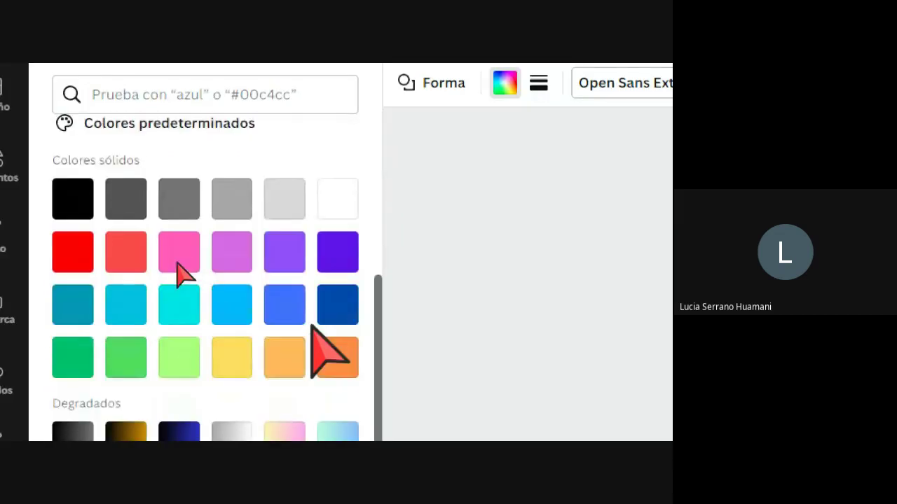
left_click(231, 359)
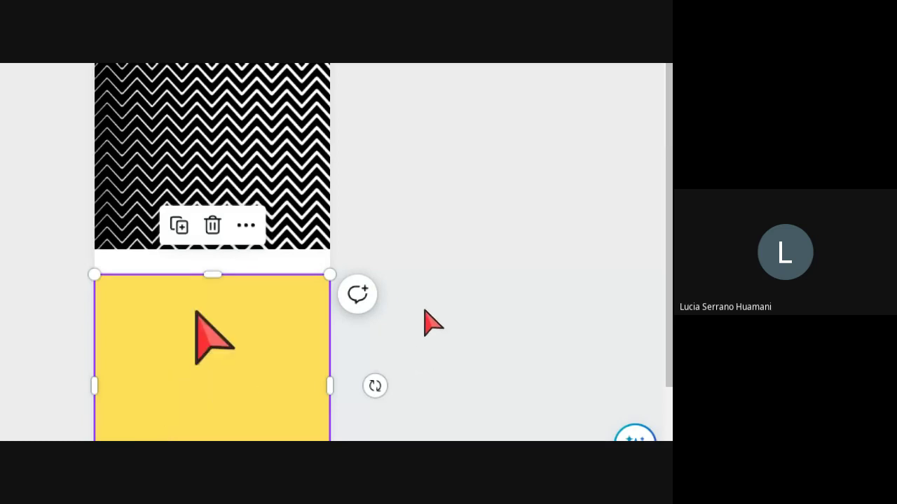
Step: Give the yellow square a custom, more saturated golden-yellow solid colour
scroll(406, 370, "down", 1)
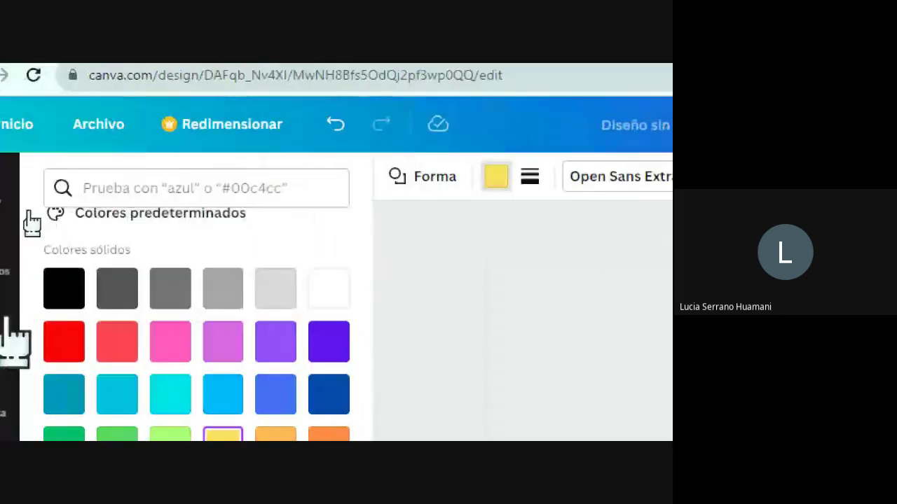
scroll(131, 343, "up", 3)
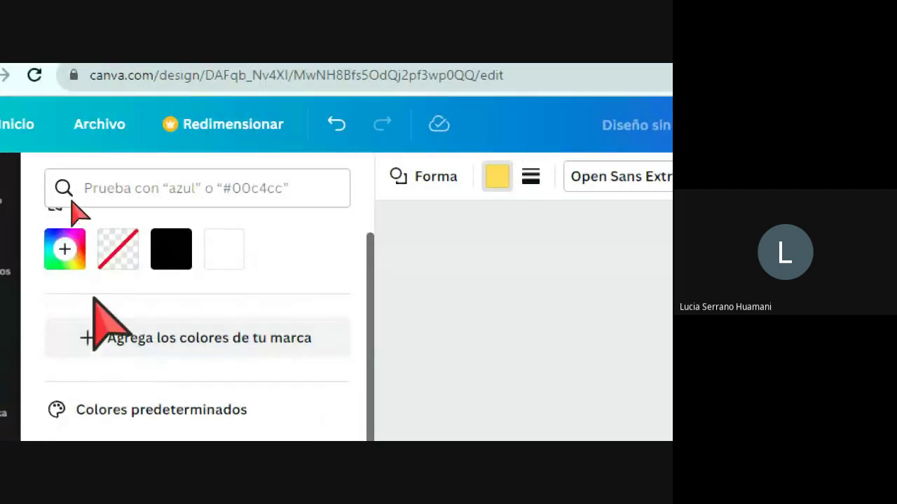
left_click(63, 249)
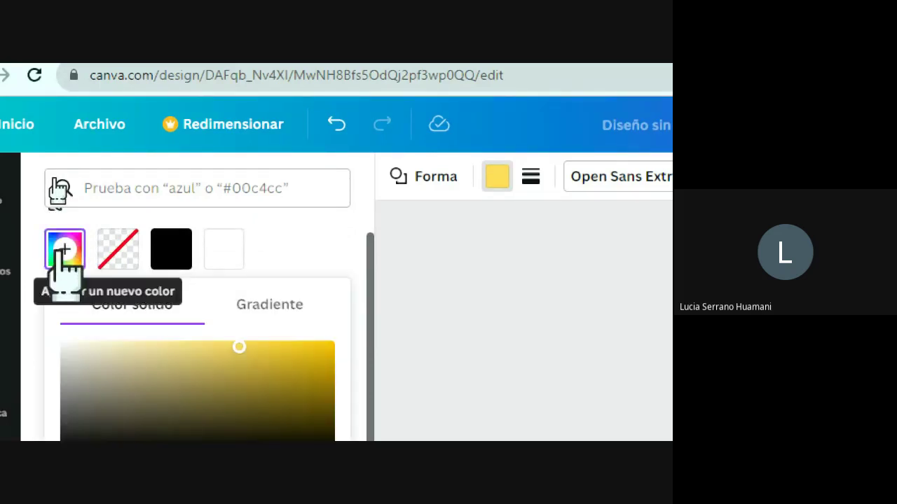
scroll(110, 299, "down", 3)
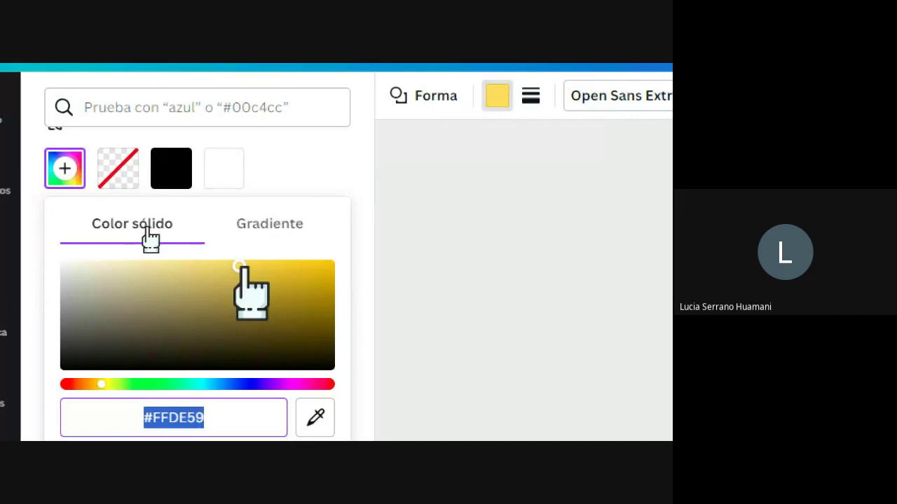
left_click_drag(240, 266, 322, 267)
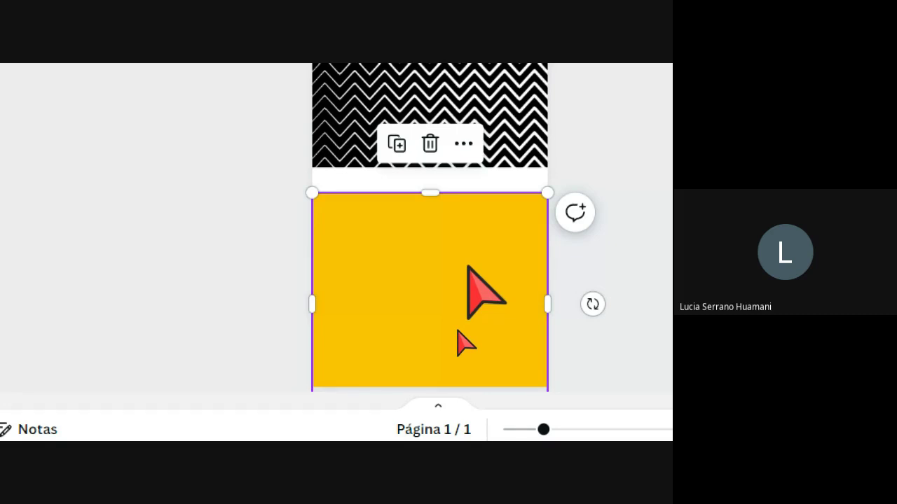
Step: Move the golden-yellow square up slightly so only a thin white strip separates it from the zigzag pattern
left_click_drag(458, 332, 459, 323)
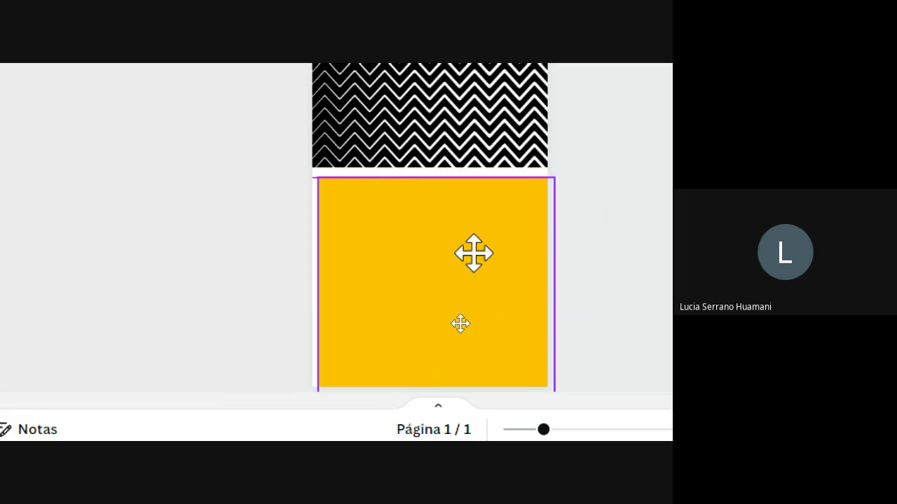
scroll(459, 323, "up", 3)
left_click(436, 283)
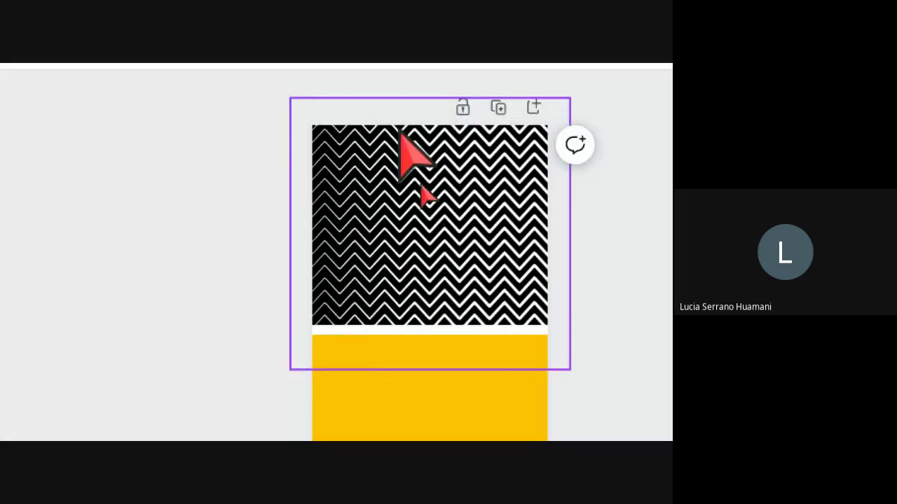
scroll(420, 259, "down", 3)
left_click(481, 304)
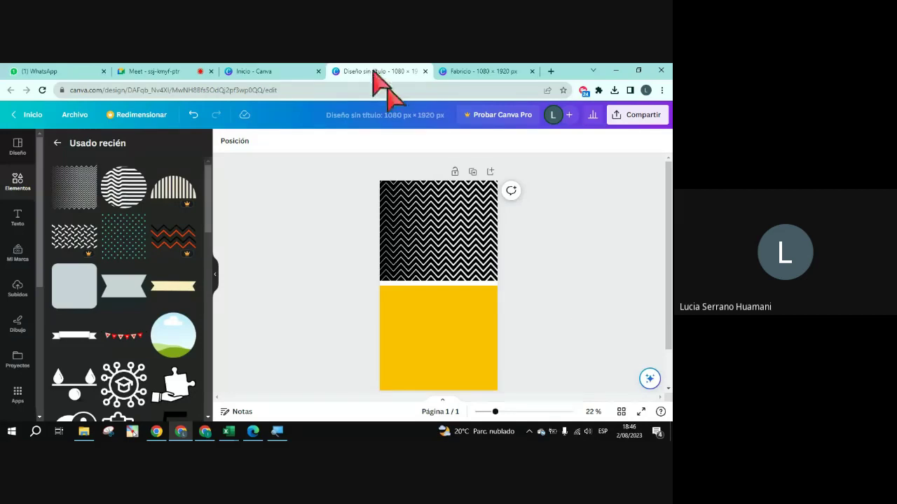
Step: Switch to the Google Meet call to check the latest participants' chat messages
left_click(175, 72)
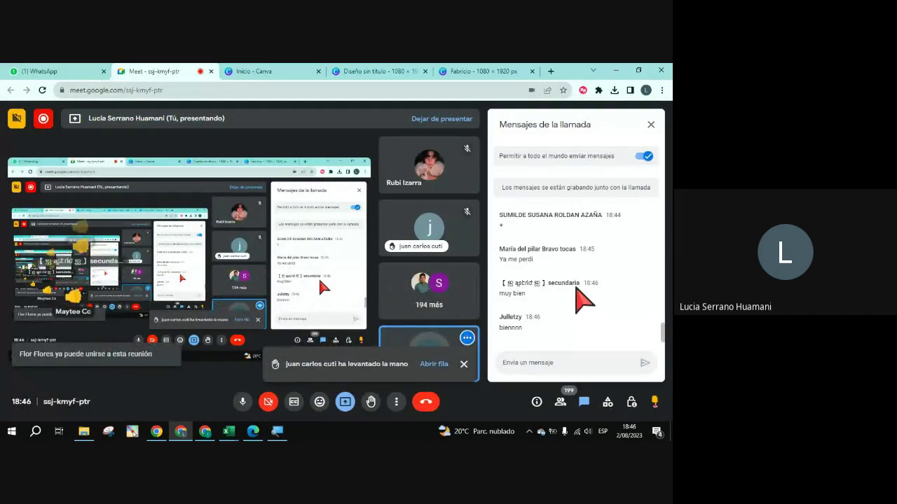
Step: Look back through the earlier call chat messages and return to the newest ones
scroll(589, 304, "up", 3)
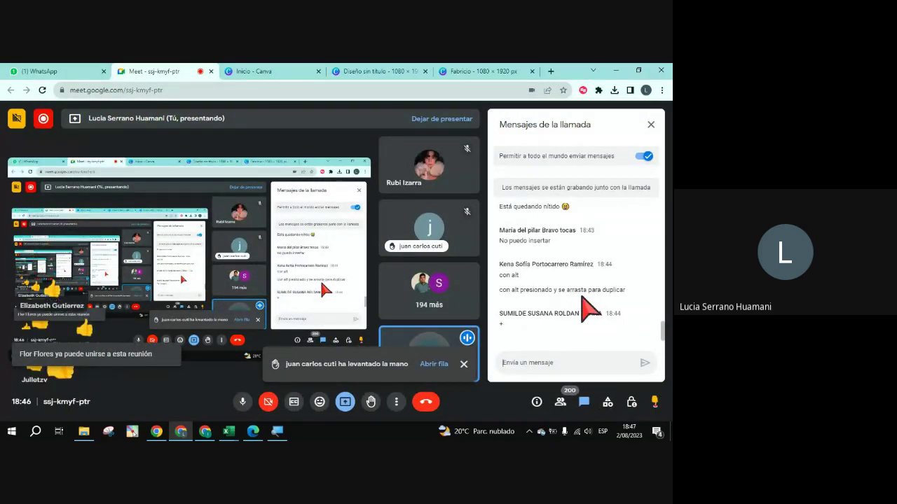
scroll(588, 301, "down", 5)
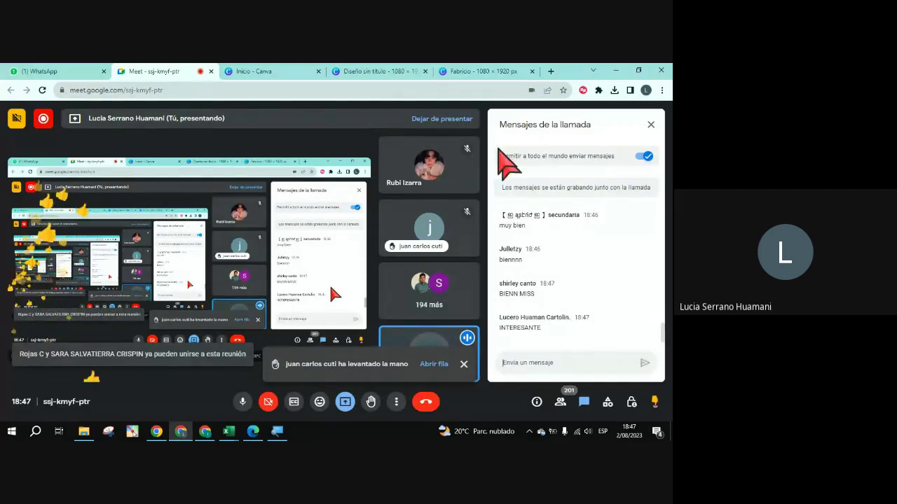
Step: Switch back to the Canva design and remove the white and golden-yellow squares covering the lower part of the zigzag pattern
left_click(410, 76)
left_click(476, 344)
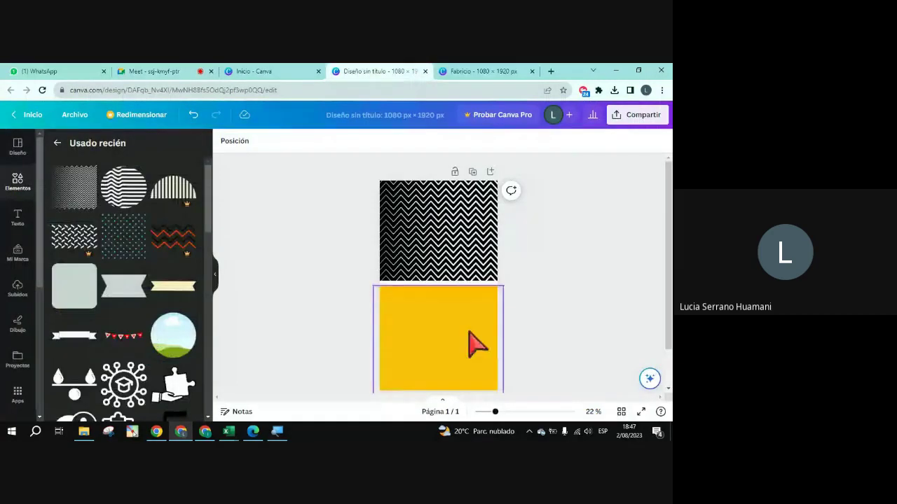
left_click(477, 287)
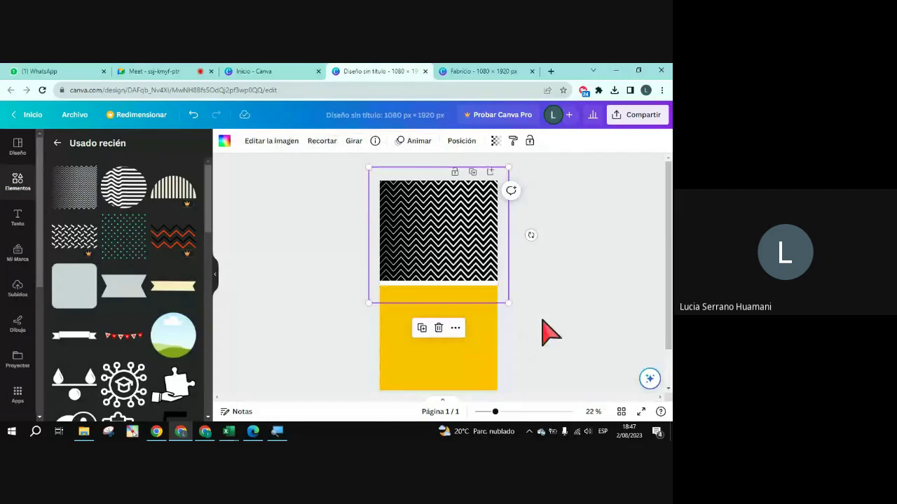
key("ctrl+z")
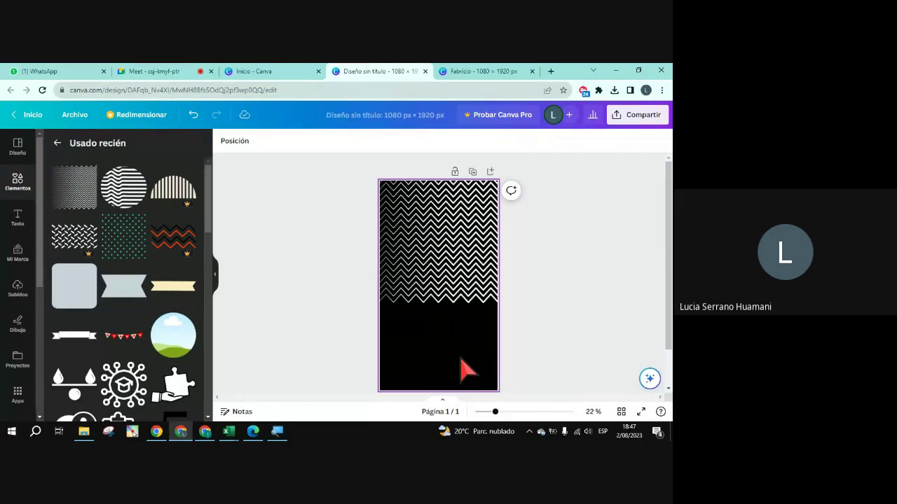
Step: Insert a grey square and resize it to span the full page width from the pattern's lower part to the page bottom
key("ctrl+v")
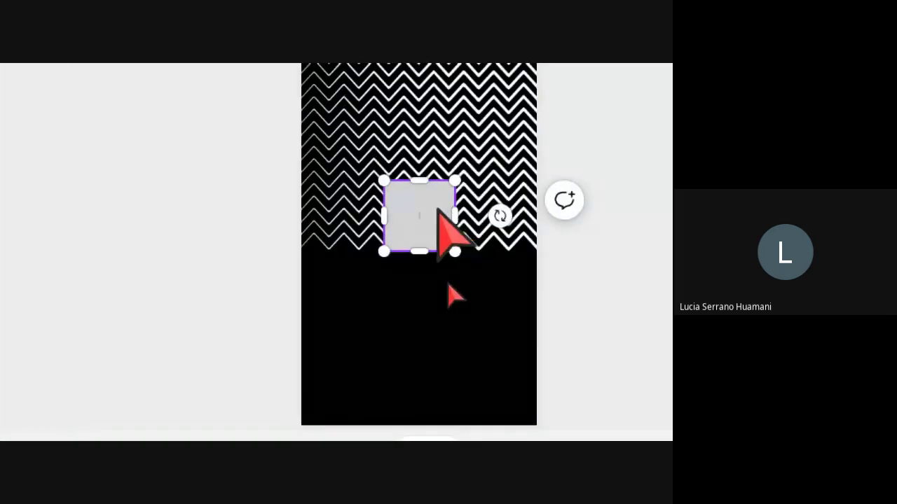
left_click_drag(444, 213, 364, 210)
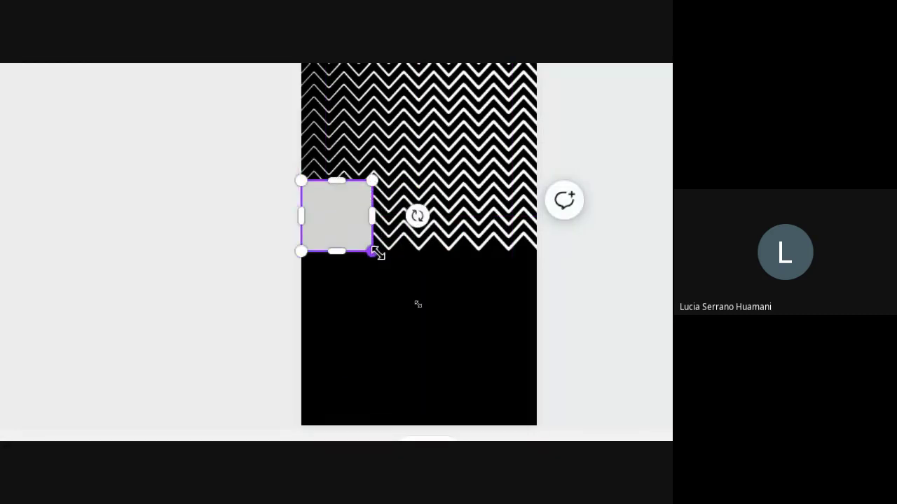
left_click_drag(373, 251, 552, 435)
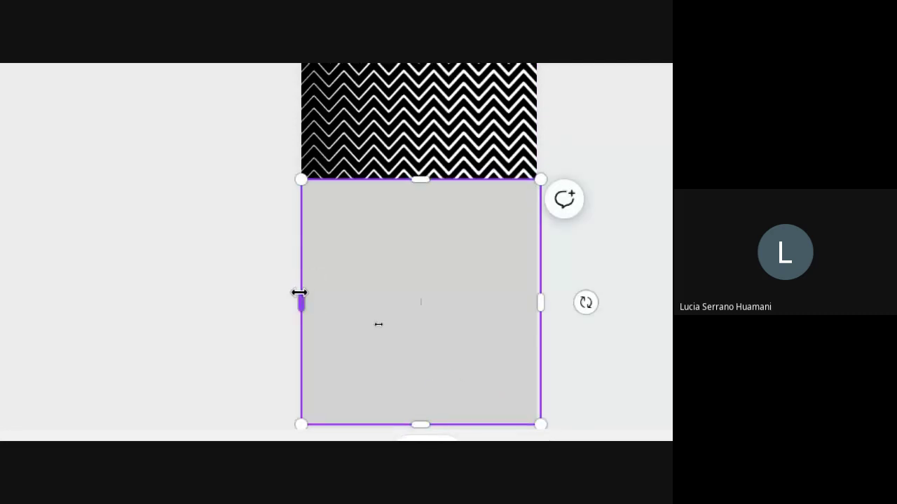
left_click_drag(301, 294, 287, 294)
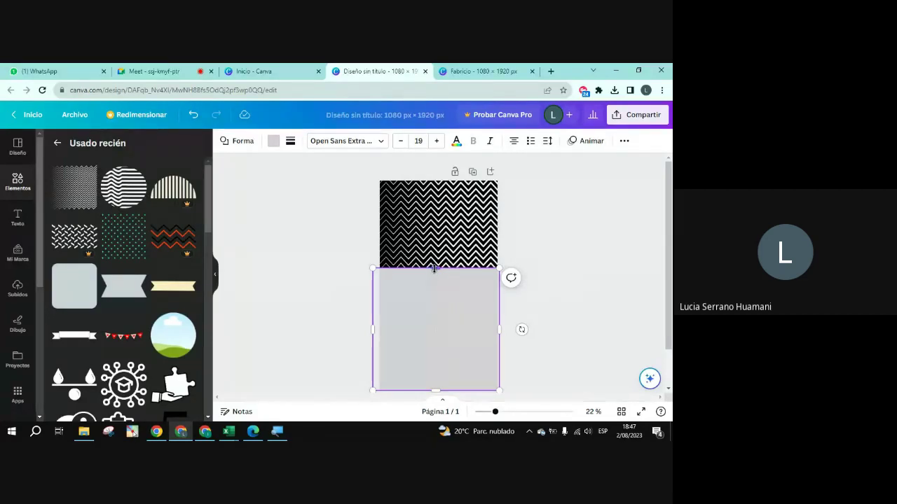
left_click_drag(435, 268, 433, 273)
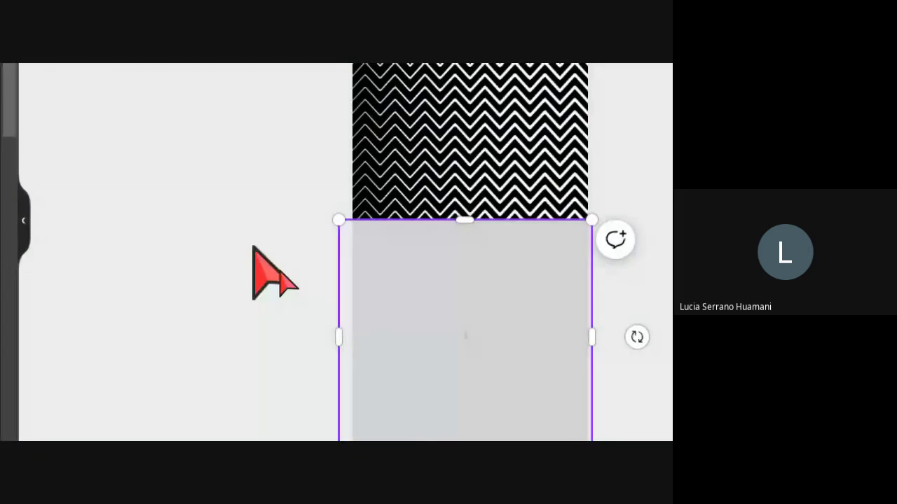
Step: Fill the grey square with white from the document's colour palette
left_click(270, 150)
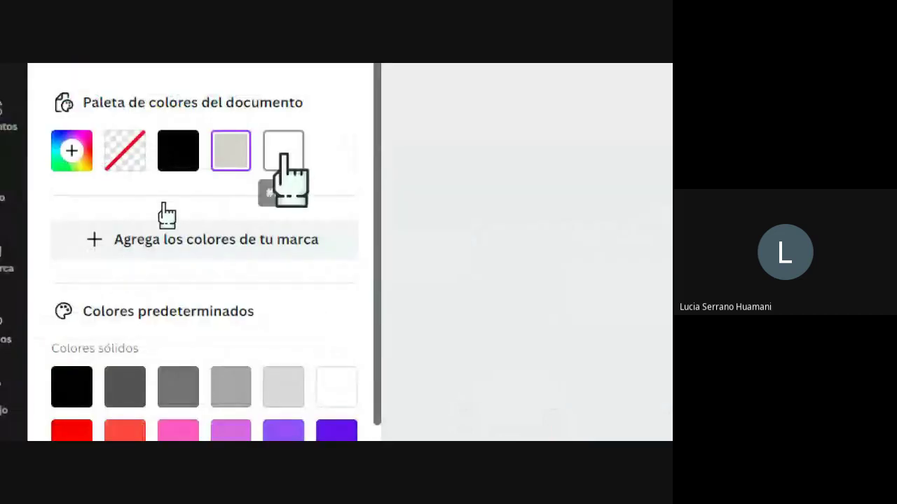
left_click(280, 270)
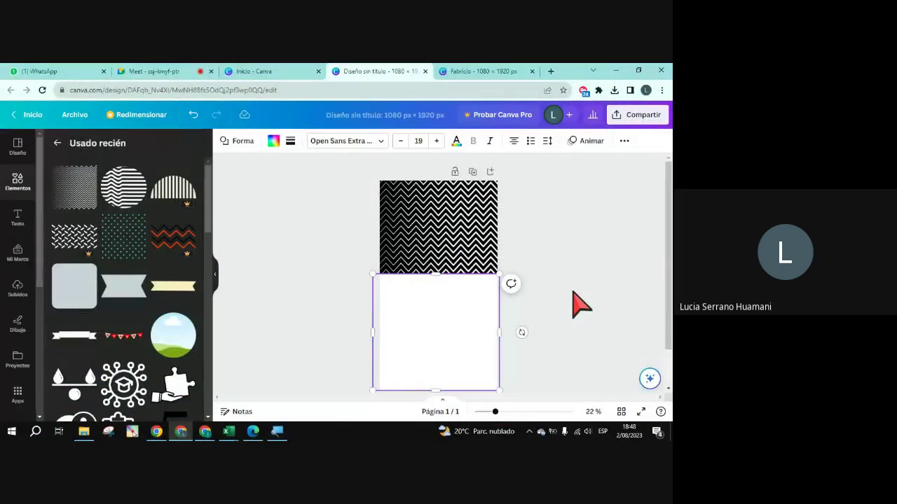
left_click(579, 301)
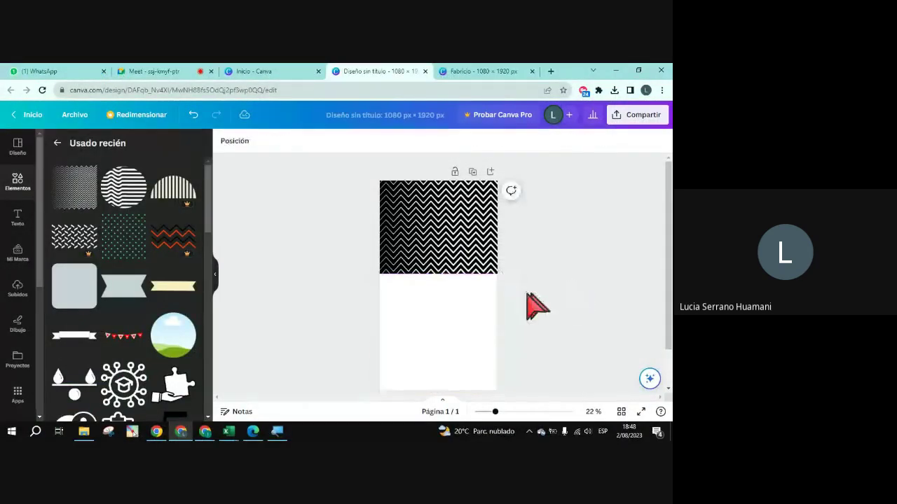
Step: Duplicate the white square below the zigzag pattern
left_click(460, 310)
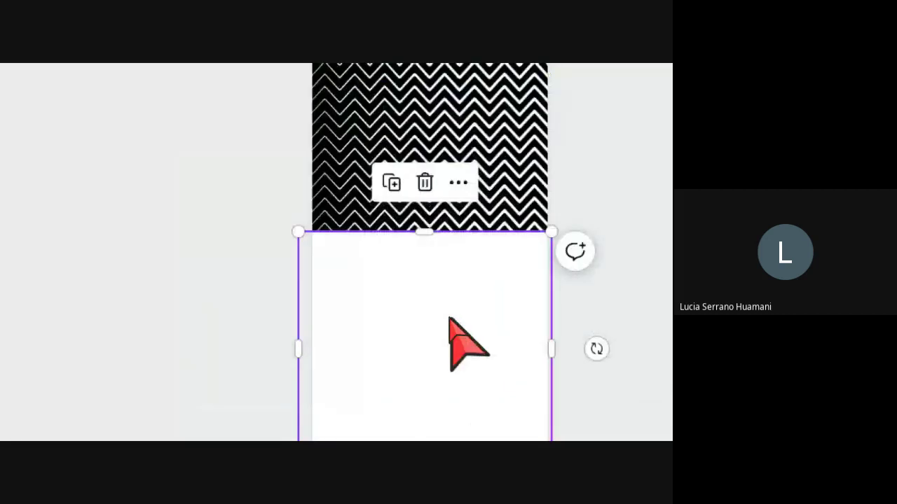
left_click(392, 291)
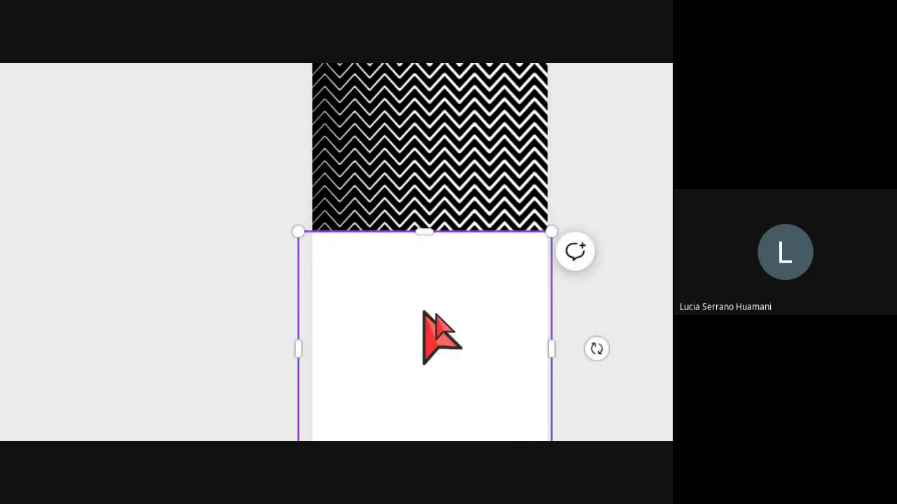
left_click(465, 320)
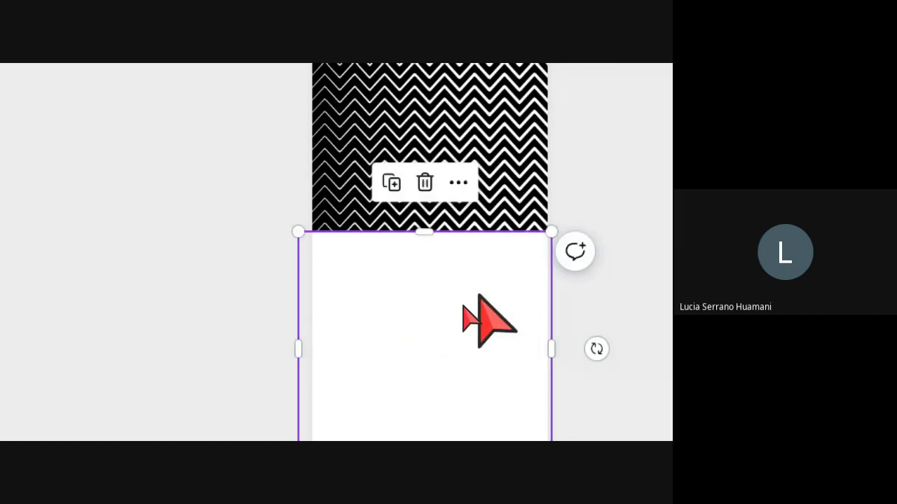
left_click(391, 184)
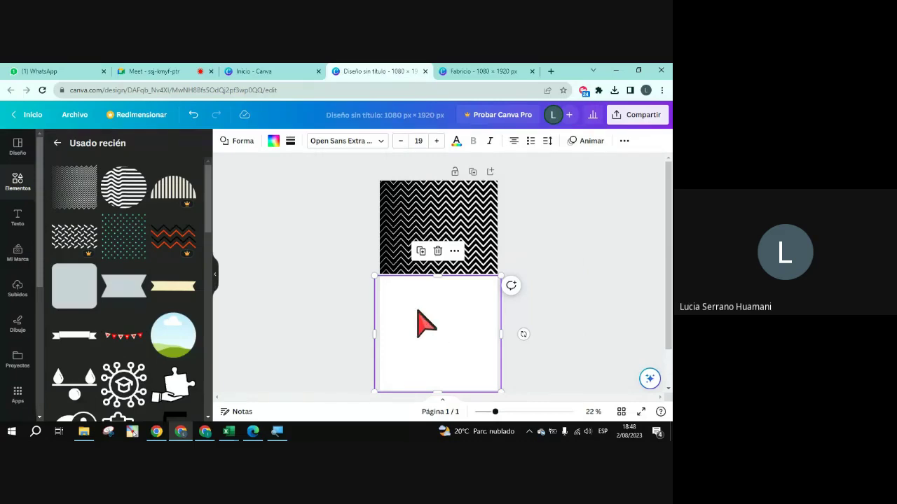
Step: Give the duplicated square a custom solid yellow colour, #F8E700
left_click(274, 141)
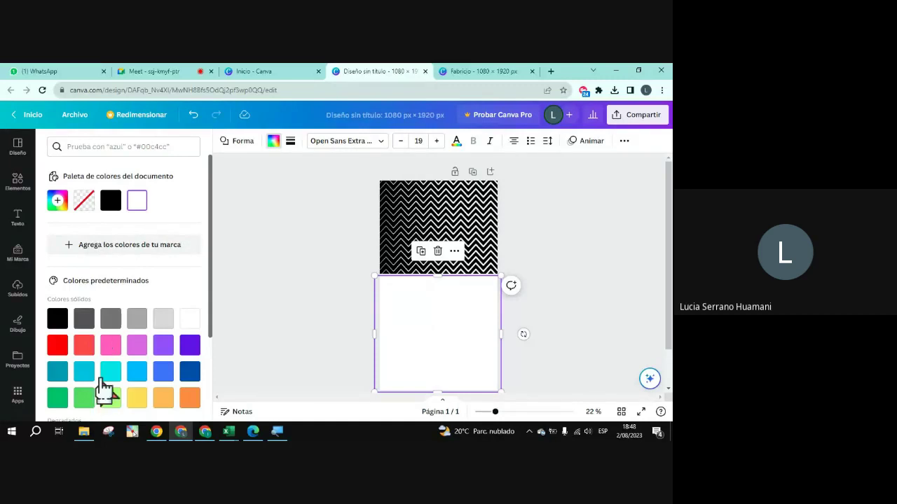
left_click(58, 206)
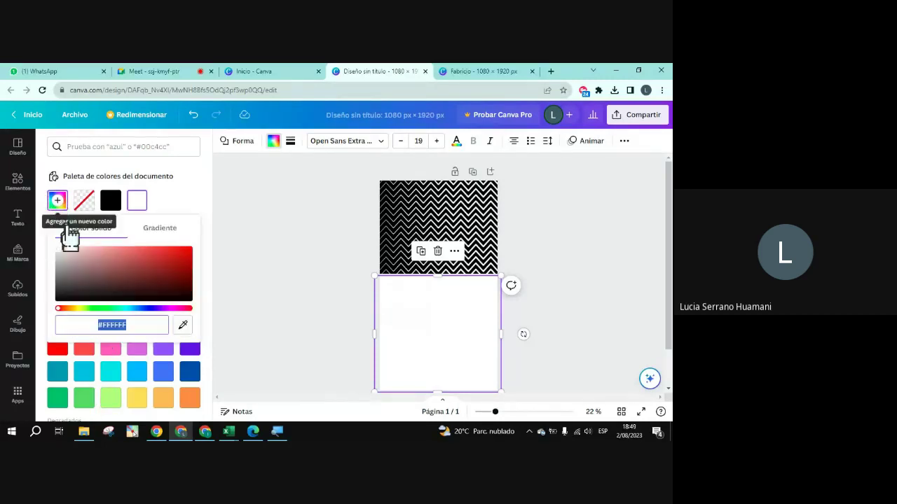
left_click_drag(60, 309, 79, 309)
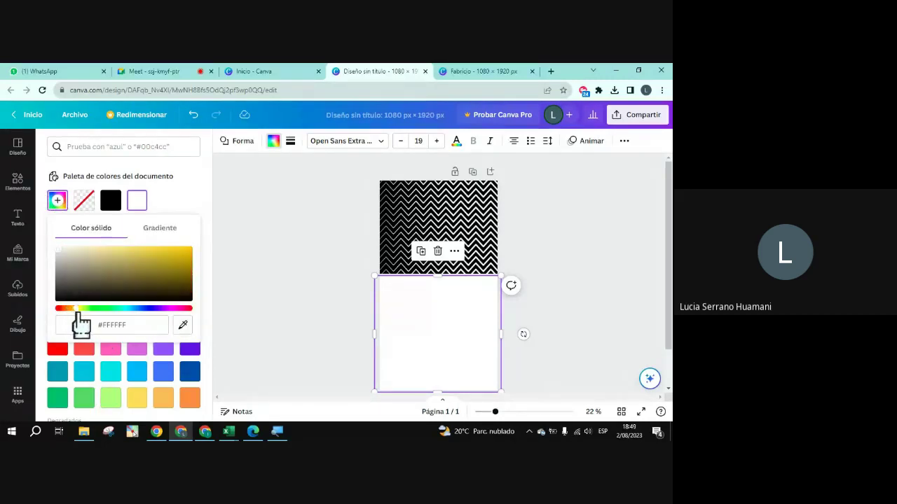
left_click_drag(59, 249, 195, 248)
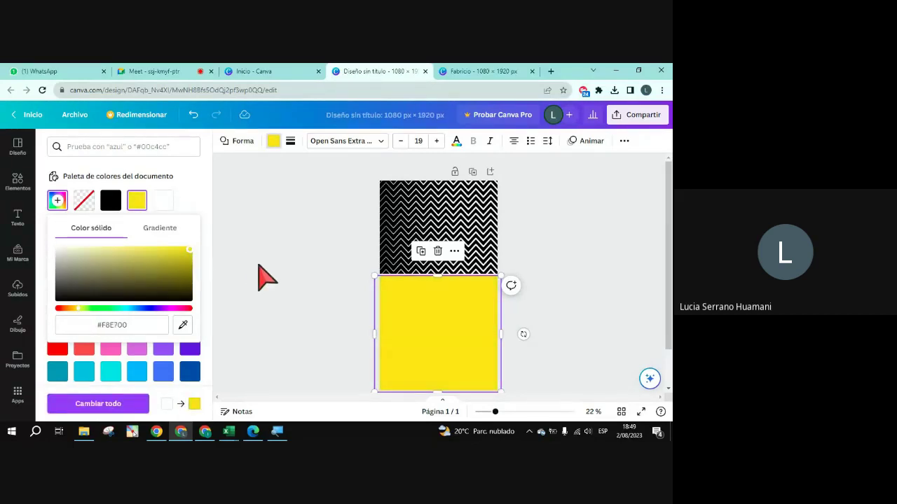
left_click(284, 276)
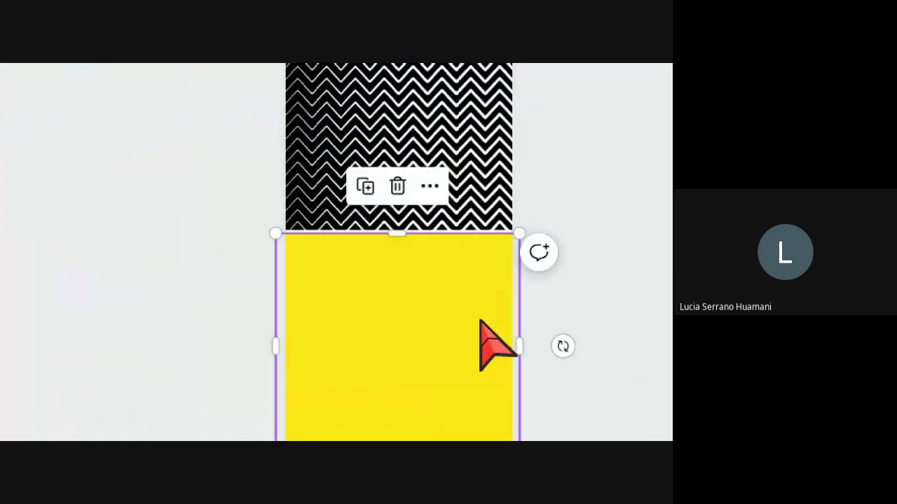
Step: Move the yellow square slightly down so a thin white strip separates it from the zigzag pattern
left_click_drag(445, 297, 445, 300)
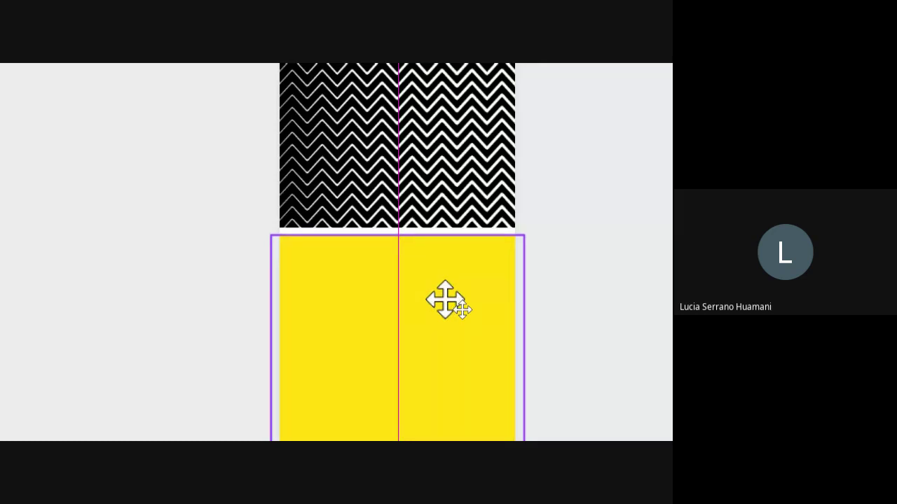
left_click_drag(446, 300, 444, 300)
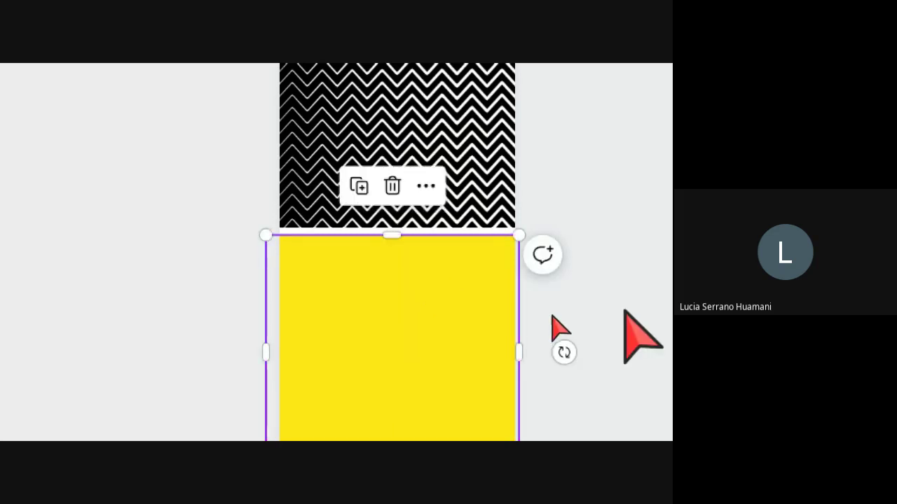
left_click(550, 325)
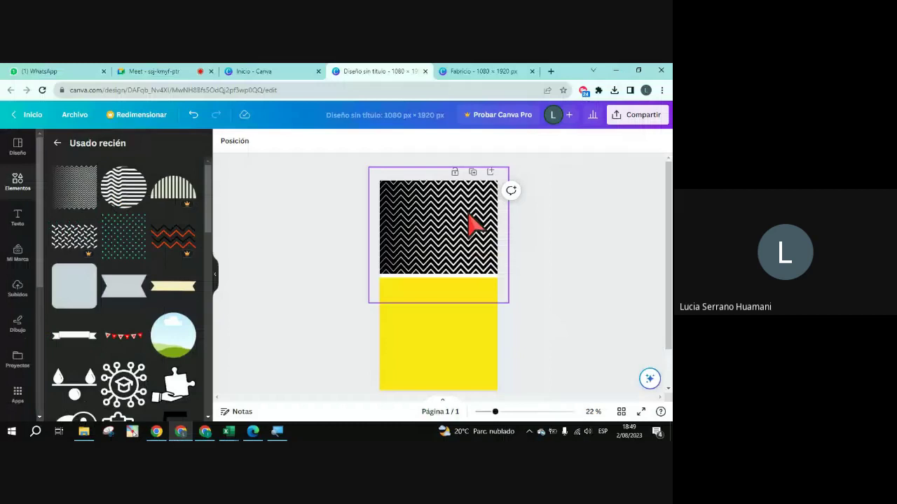
Step: Switch to the Google Meet call to read the participants' new chat messages, glancing back at the design in between
key("ctrl+2")
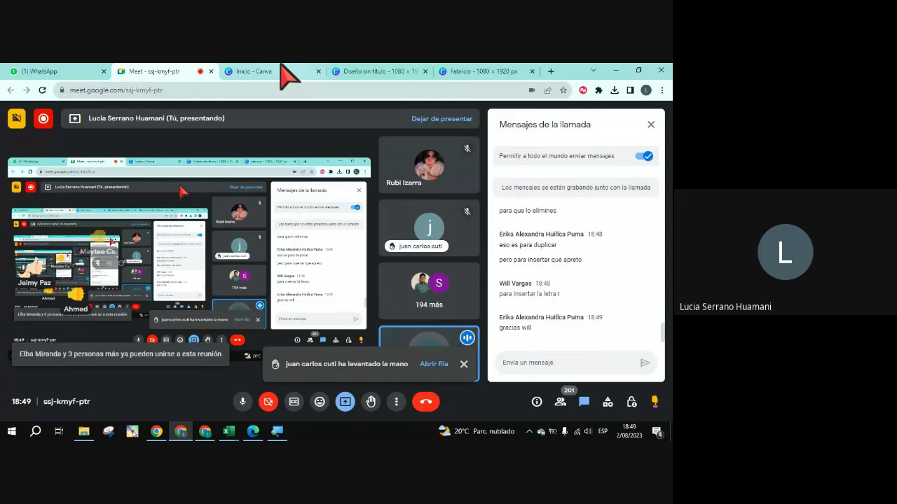
left_click(375, 71)
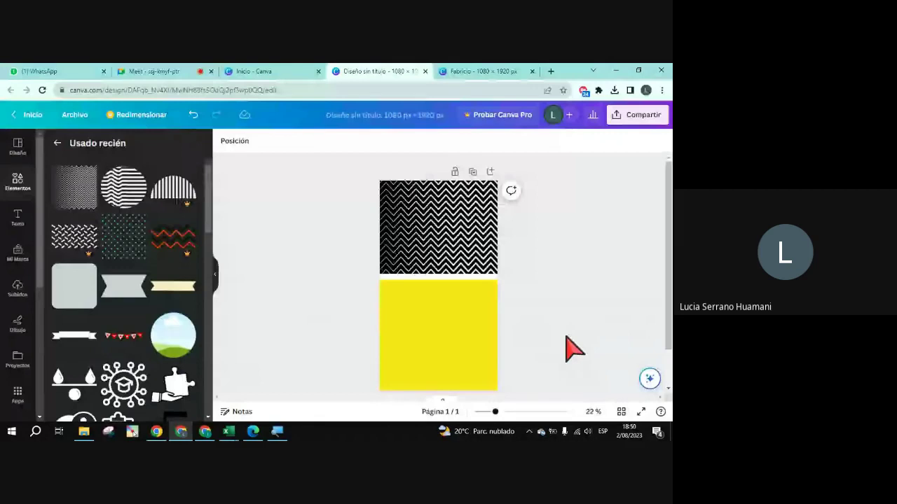
left_click(488, 325)
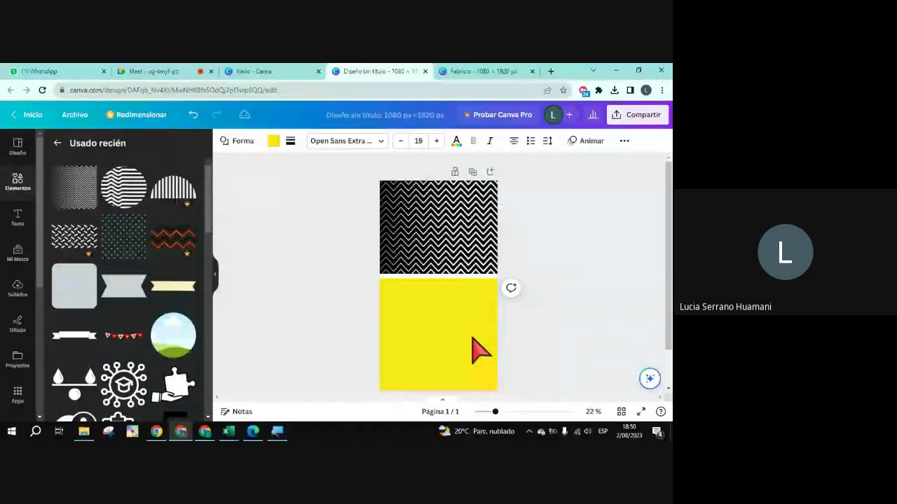
left_click(580, 295)
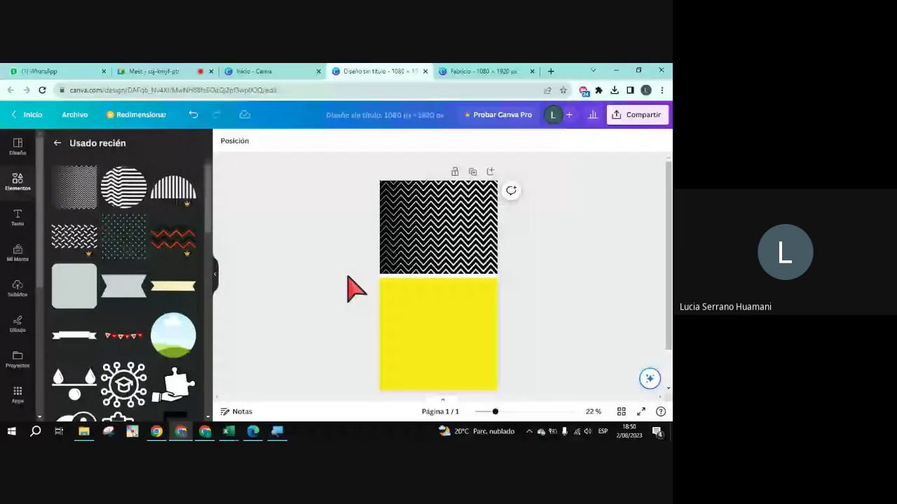
left_click(177, 71)
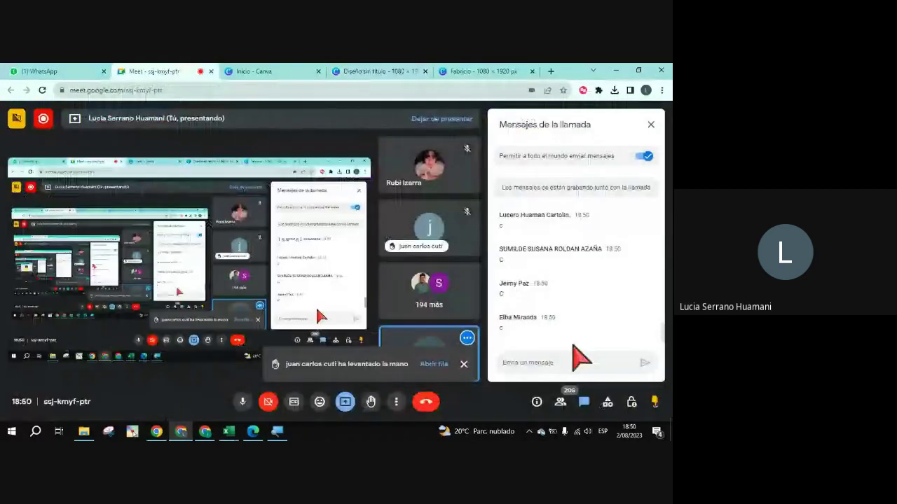
left_click(580, 357)
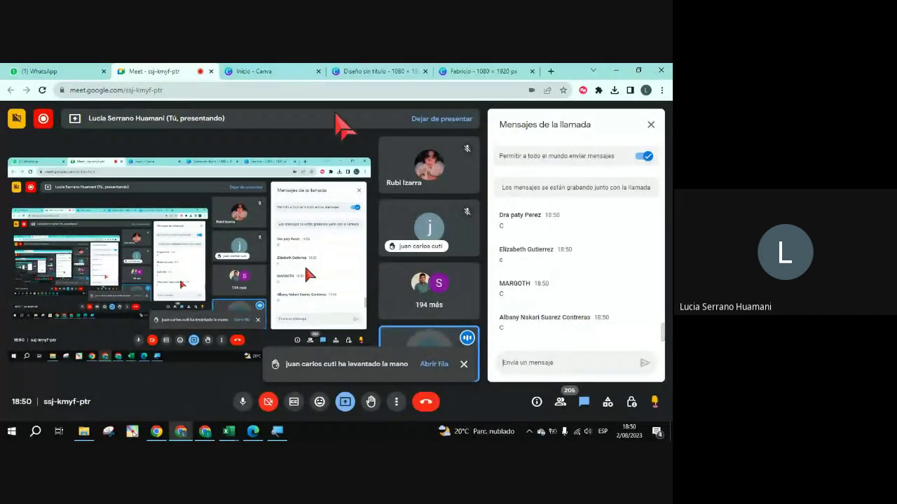
left_click(277, 73)
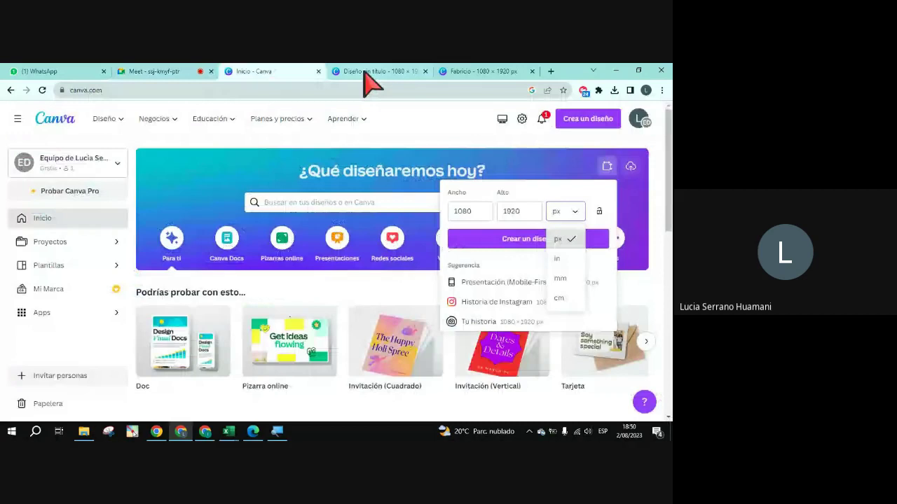
Step: Return to the Canva design, insert a grey circle, enlarge it to about two thirds of the page width and centre it over the white strip
left_click(365, 73)
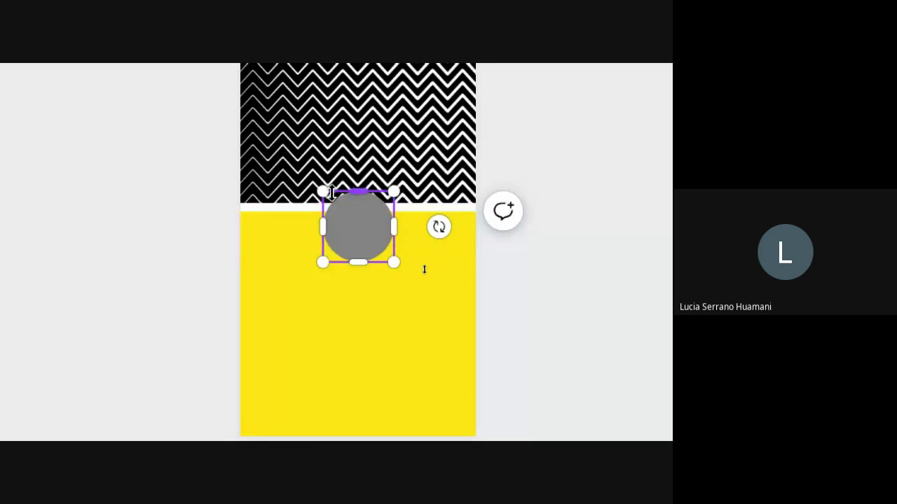
left_click_drag(322, 191, 263, 132)
left_click_drag(392, 261, 425, 293)
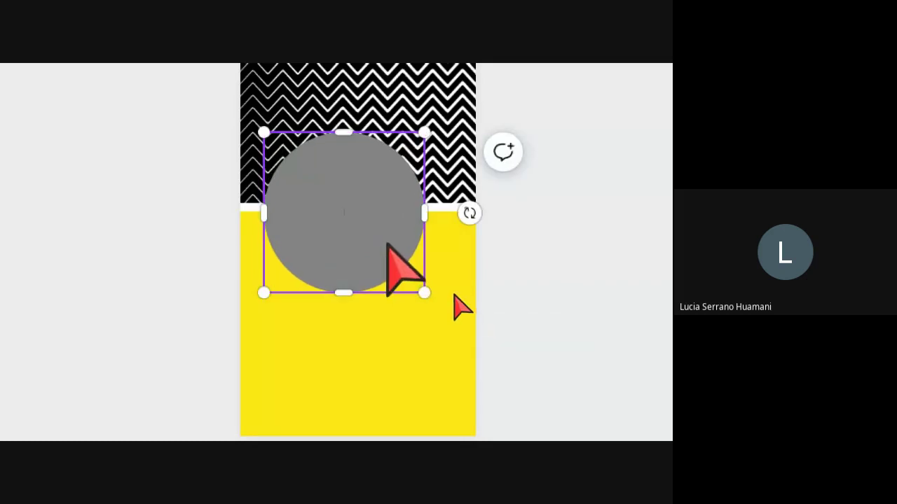
left_click_drag(385, 266, 399, 233)
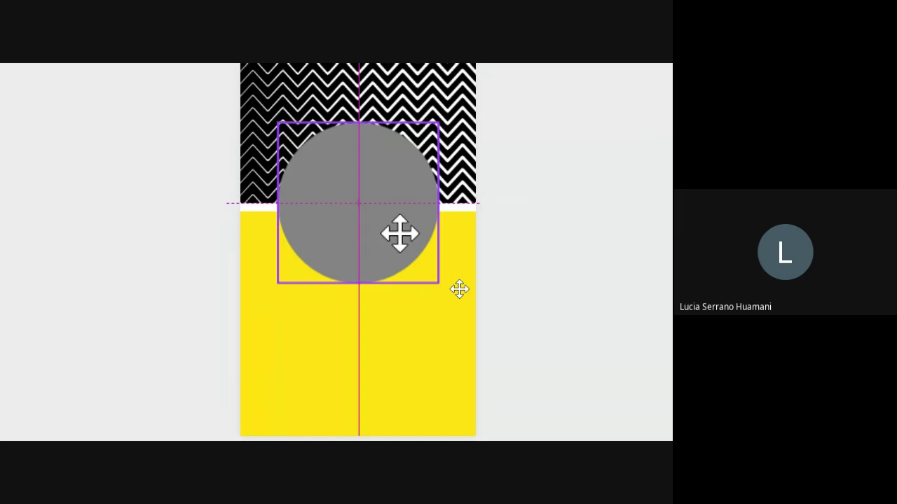
Step: Settle the grey circle centred over the white strip and fill it with solid white
left_click_drag(400, 233, 367, 243)
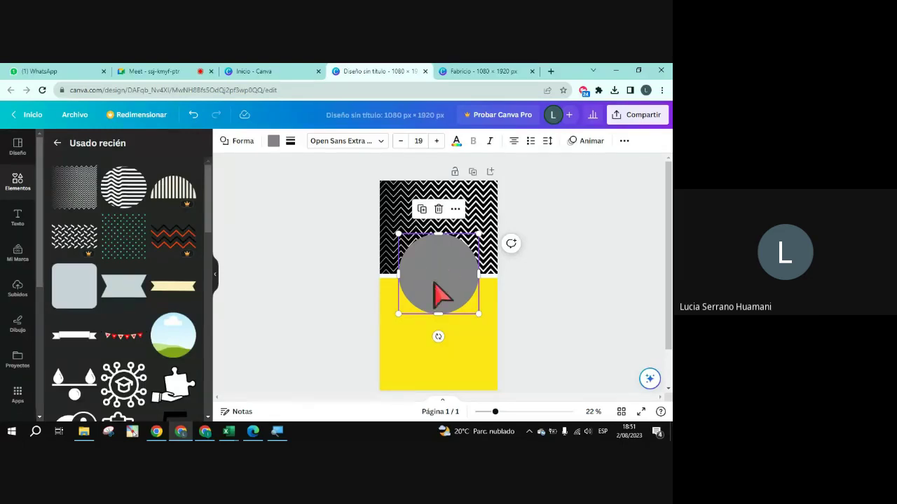
left_click(274, 140)
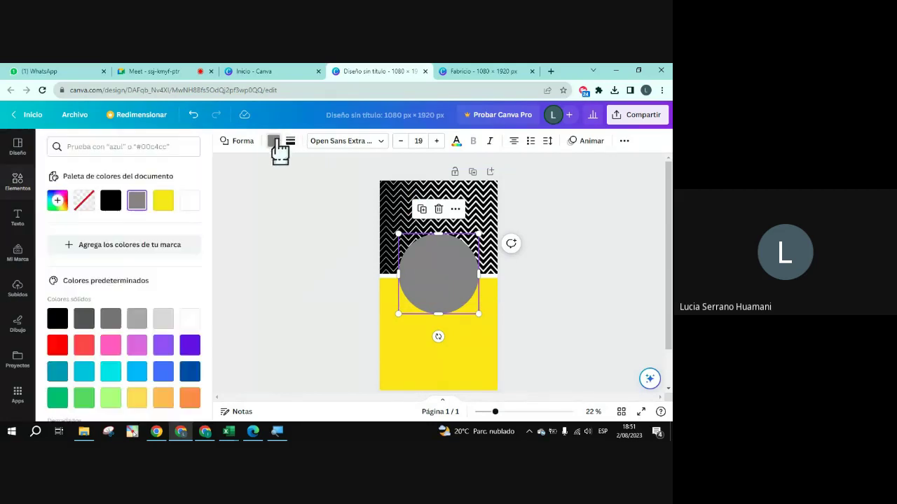
left_click(190, 321)
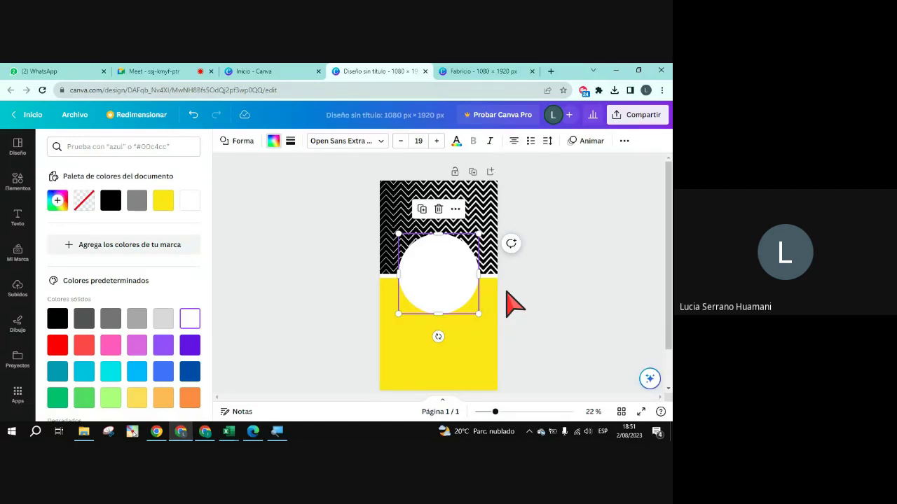
key("Escape")
left_click(483, 342)
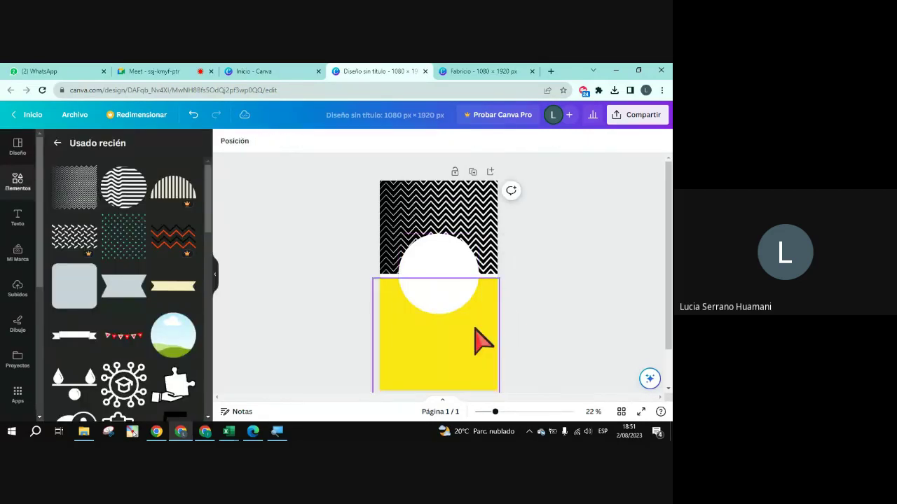
Step: Enlarge the white circle slightly from its upper-right corner, keeping it over the white strip
left_click(450, 266)
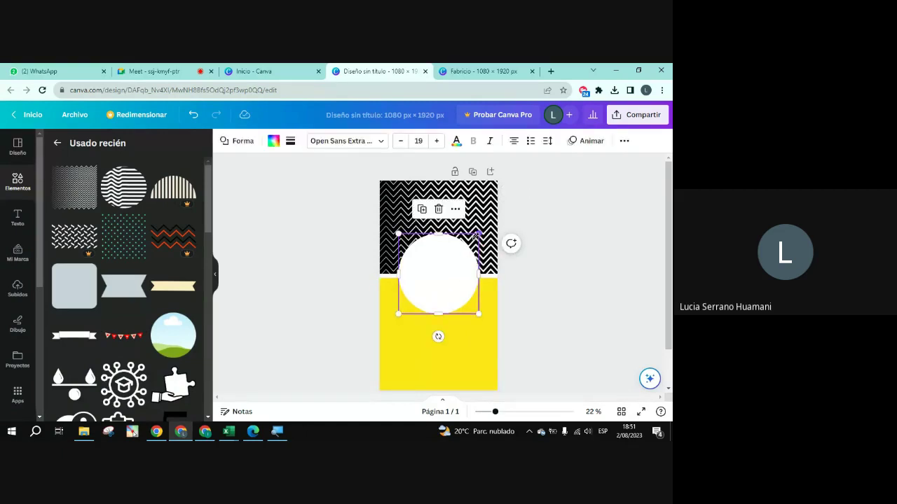
left_click_drag(478, 234, 480, 231)
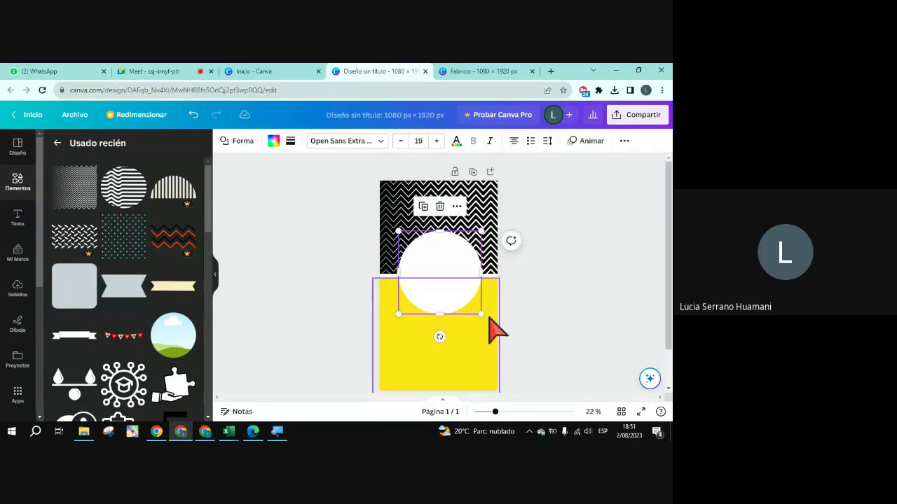
left_click(446, 294)
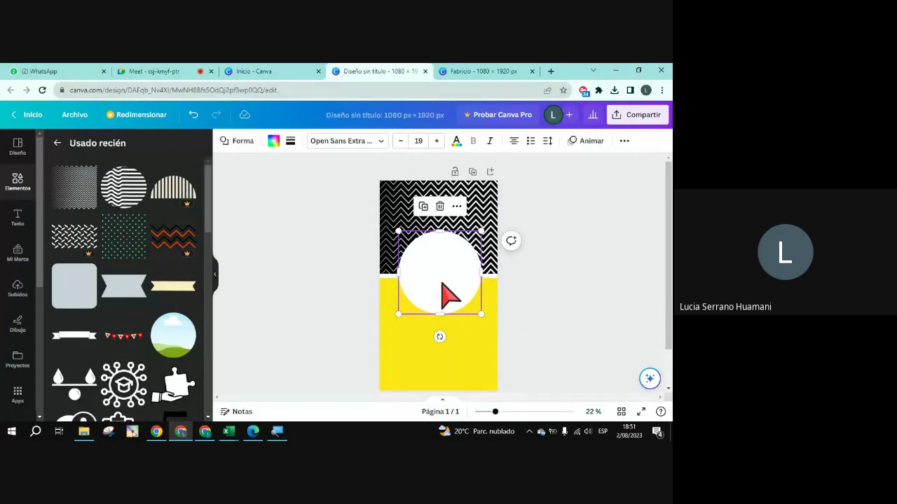
left_click(467, 363)
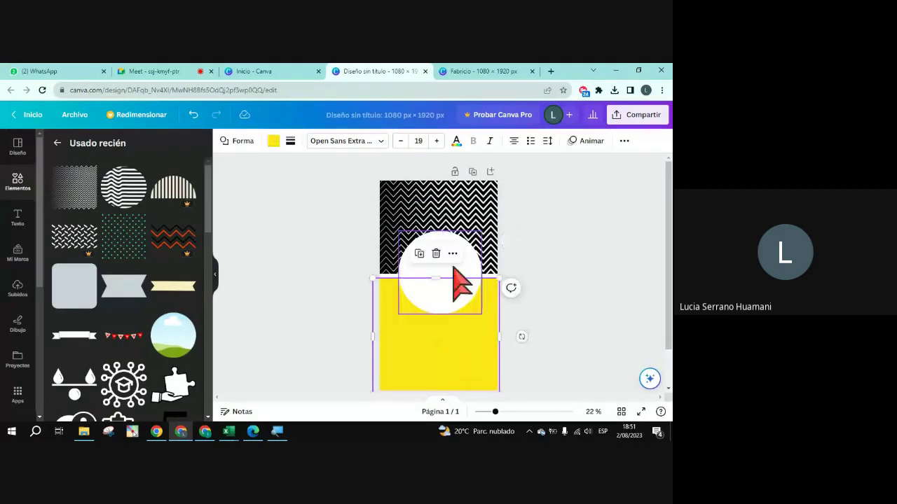
right_click(448, 280)
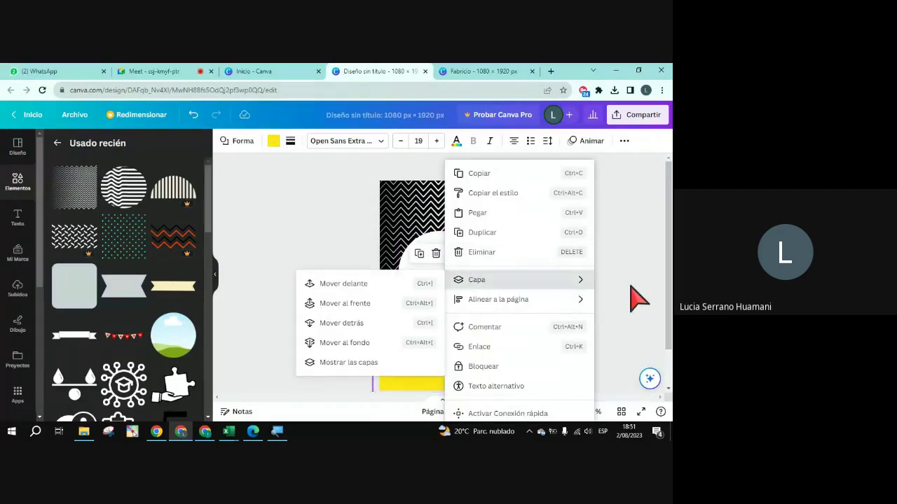
left_click(466, 265)
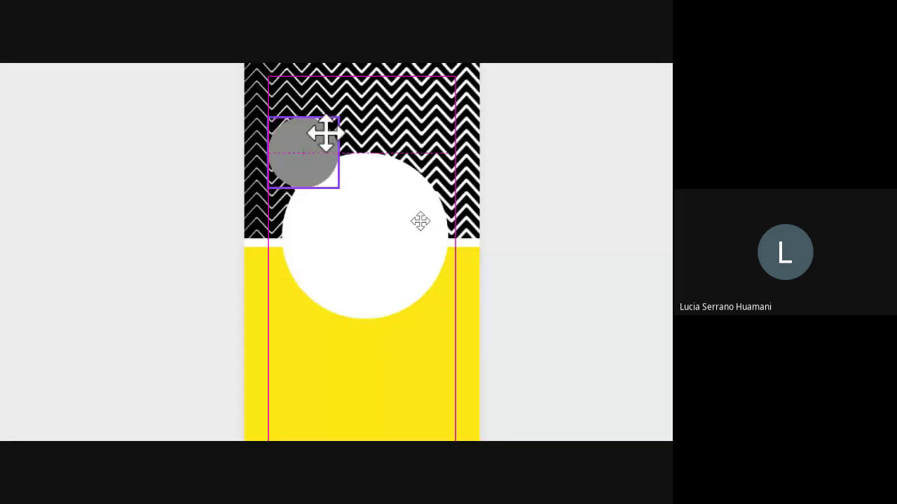
Step: Place a smaller circle as Mickey's left ear on the big circle, fill it white and add a matching white right ear
left_click_drag(324, 133, 325, 126)
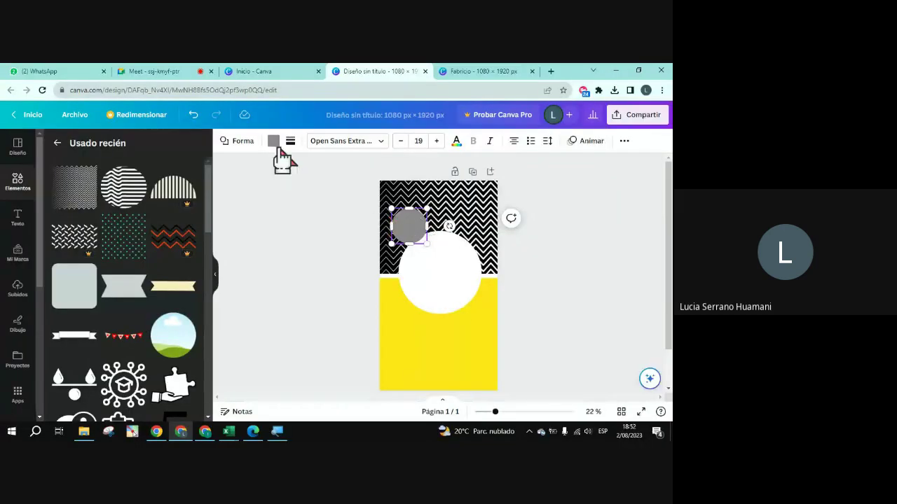
left_click(273, 141)
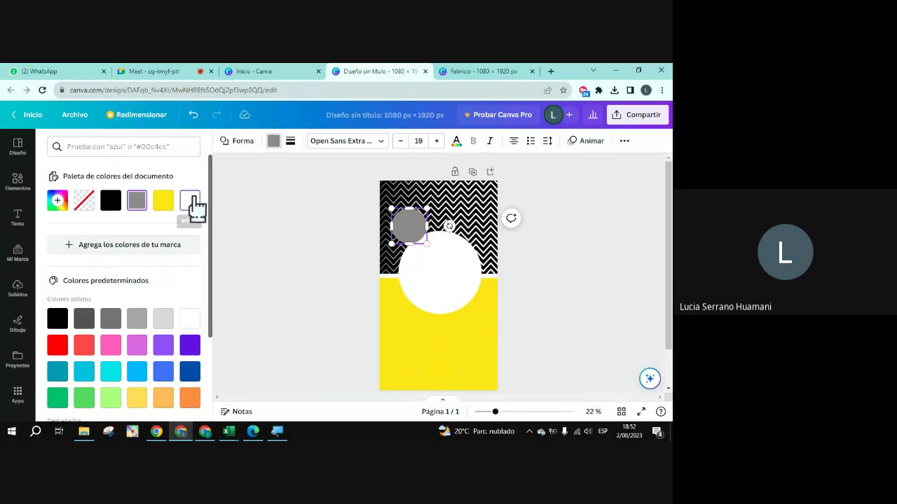
left_click(193, 201)
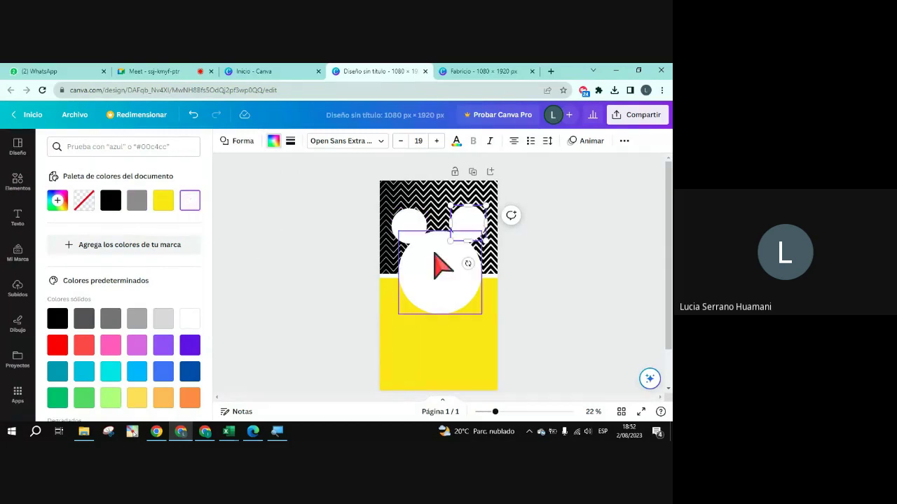
left_click(536, 264)
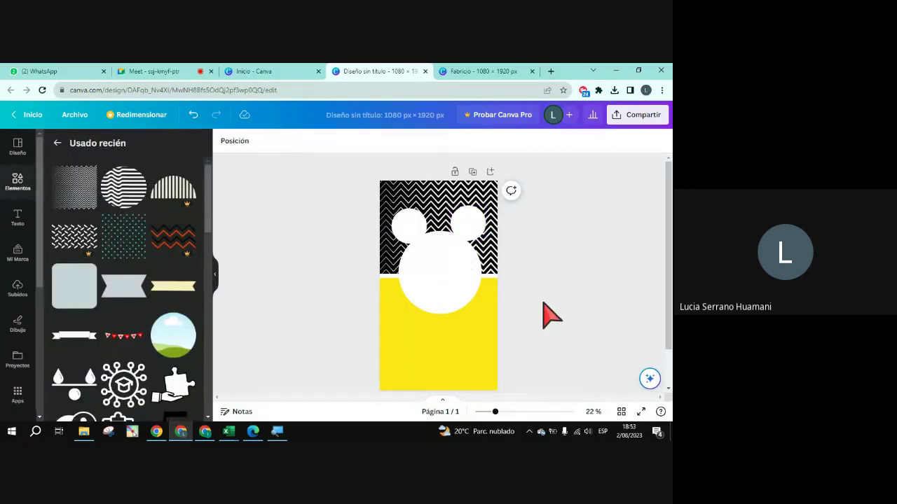
left_click(474, 223)
left_click(476, 225)
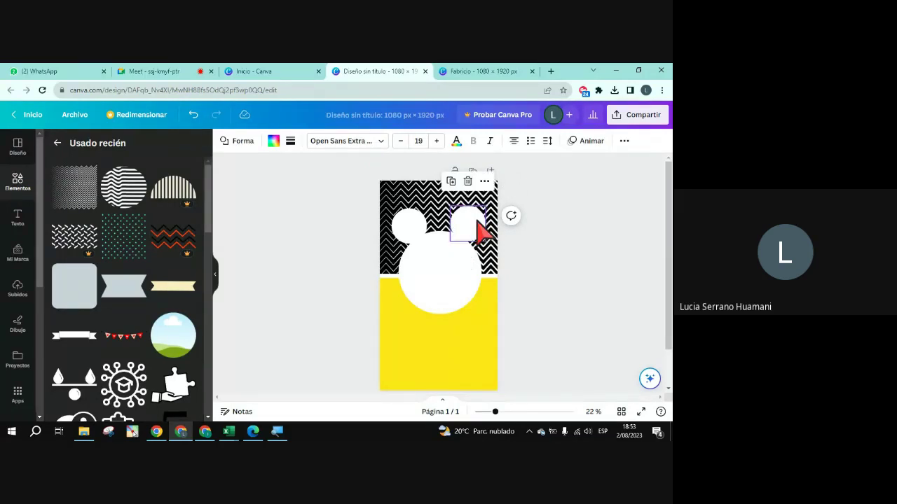
left_click(555, 283)
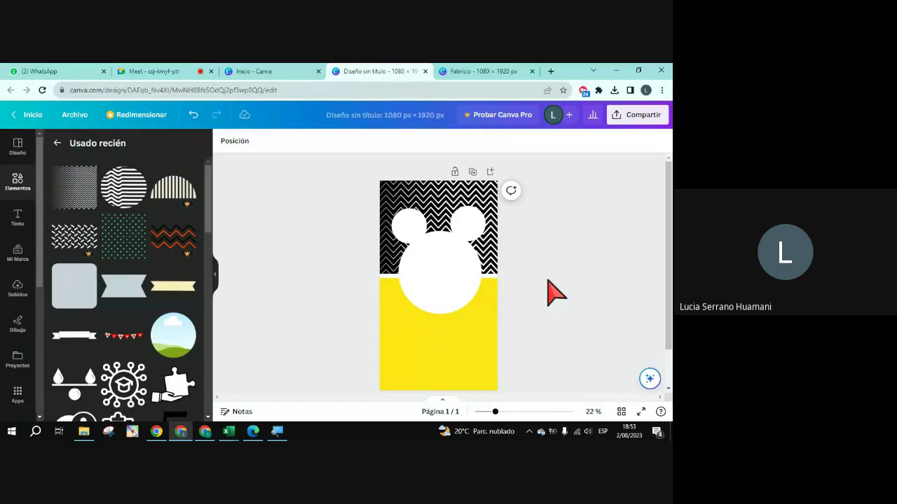
left_click(480, 233)
left_click(553, 348)
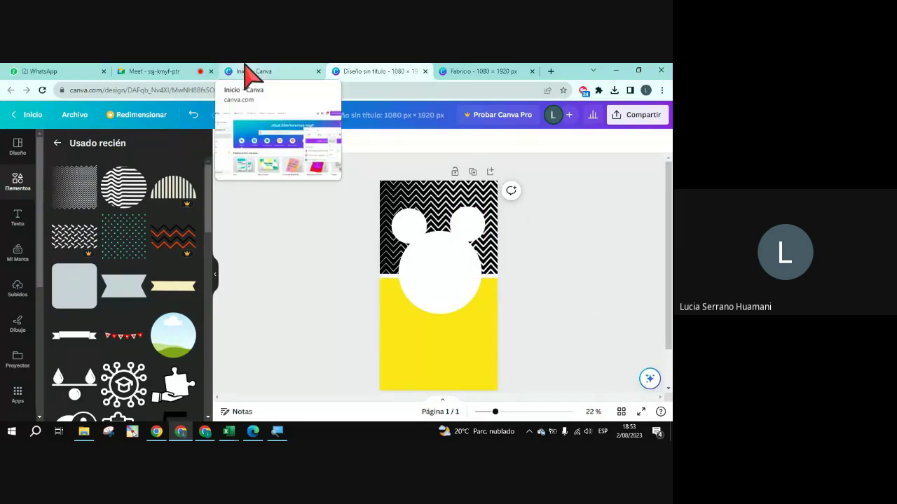
Step: Switch to the Google Meet call to read the participants' chat messages, and return to the Canva design
left_click(185, 71)
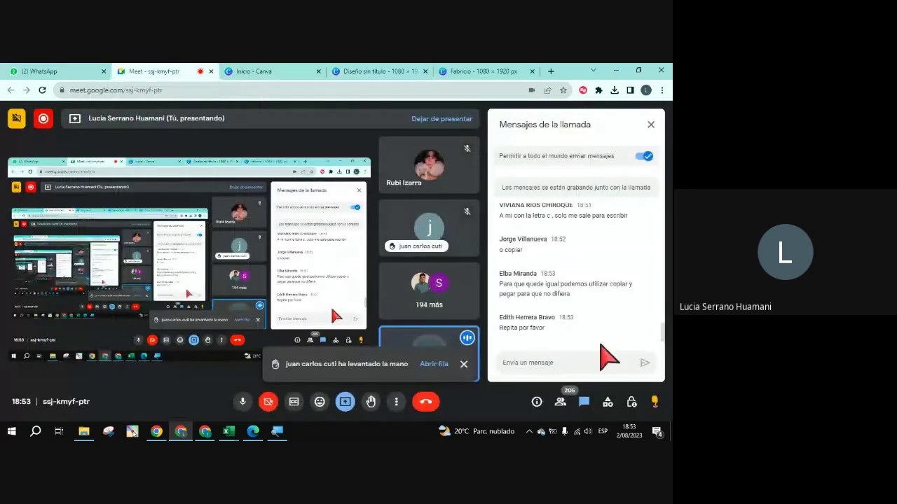
scroll(600, 329, "up", 1)
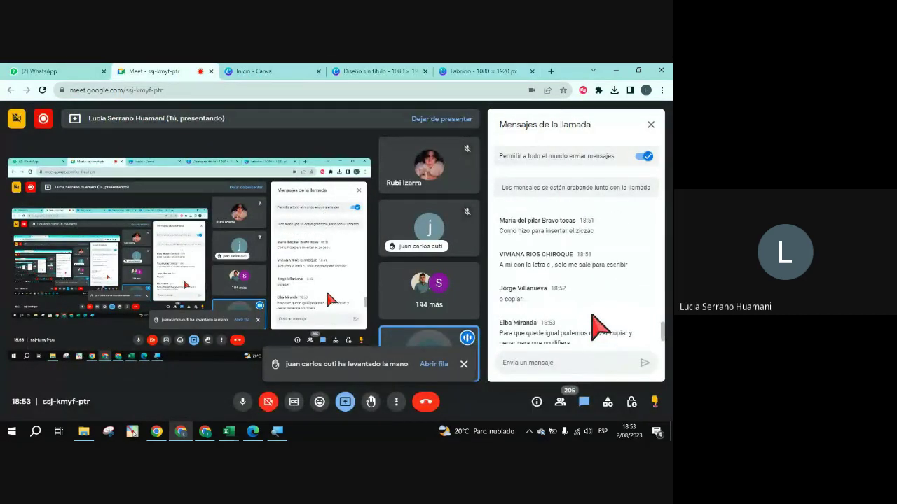
scroll(595, 318, "up", 1)
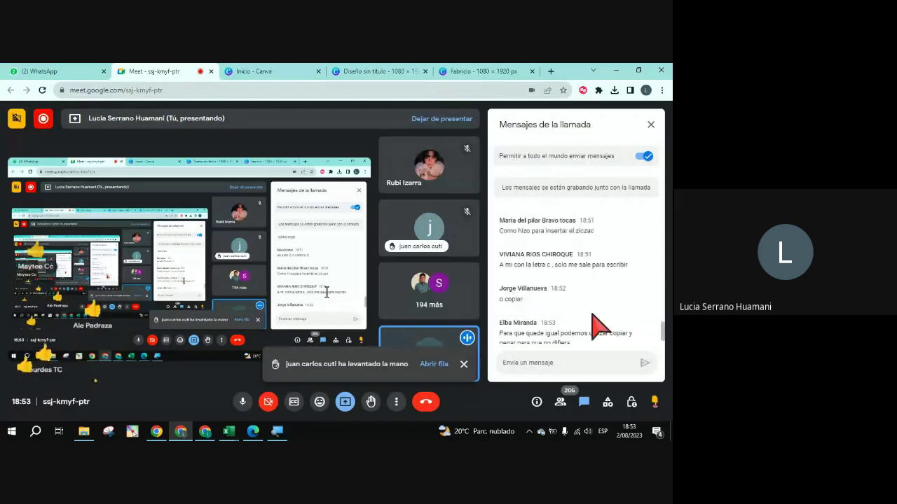
key("alt+Tab")
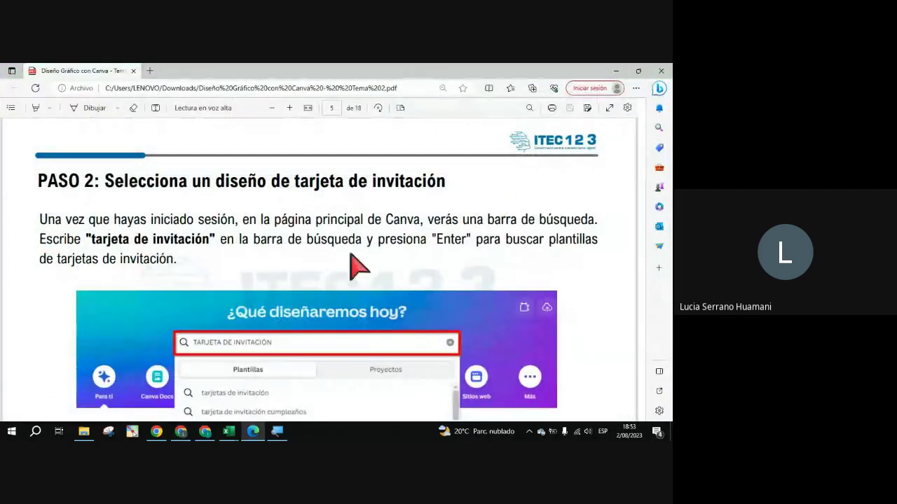
key("alt+Tab")
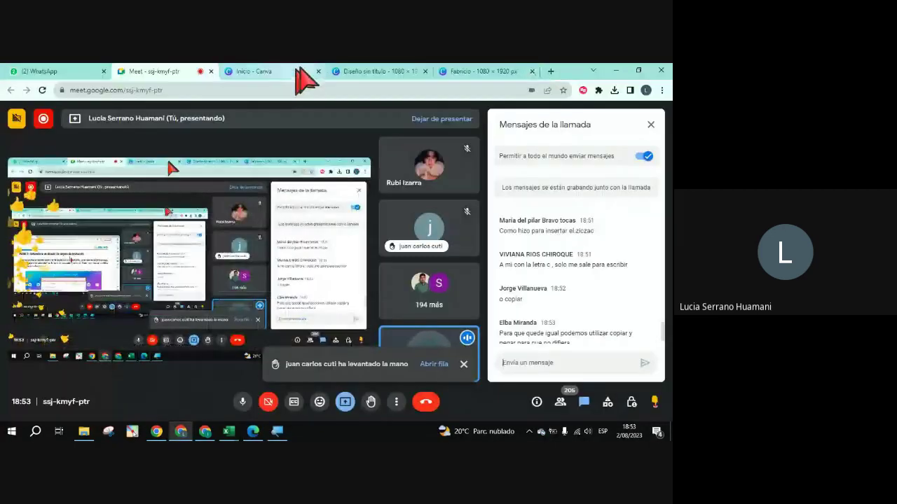
left_click(382, 71)
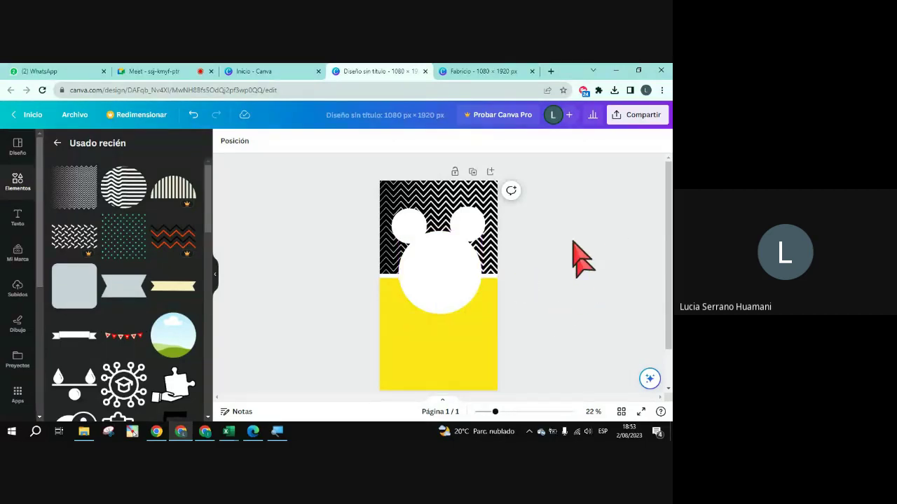
left_click(456, 277)
left_click(525, 327)
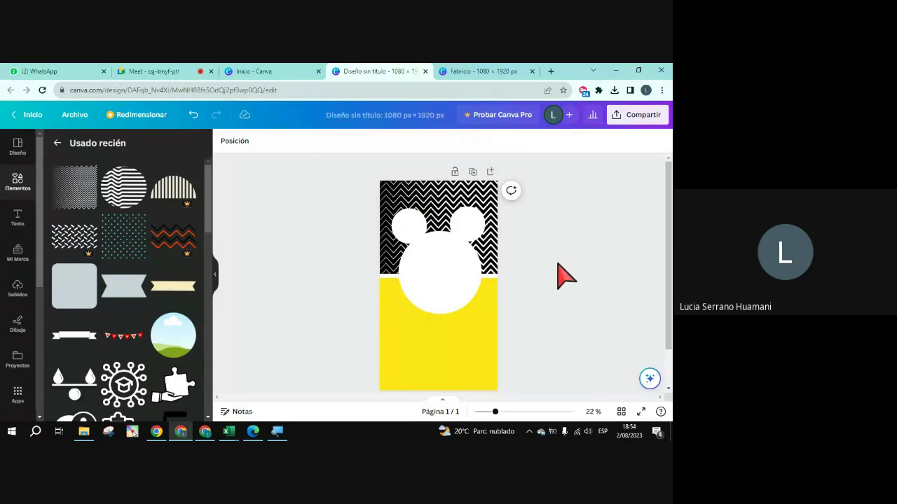
key("c")
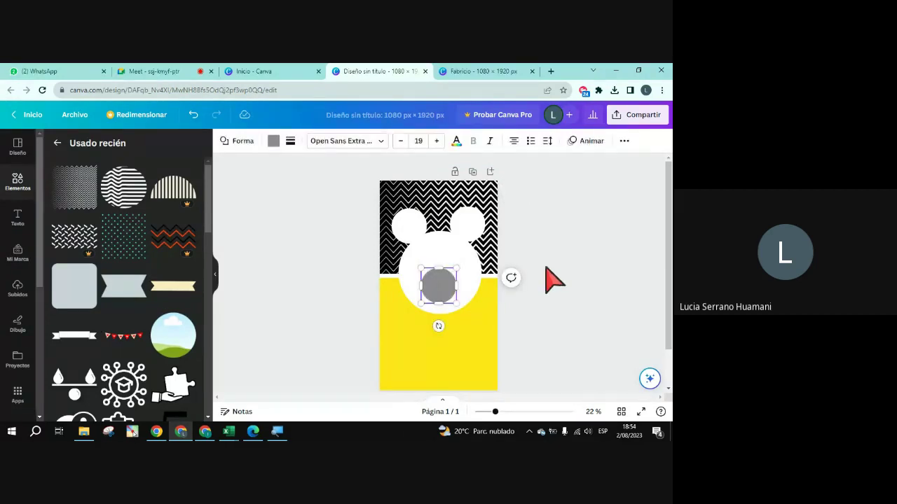
left_click_drag(444, 290, 470, 281)
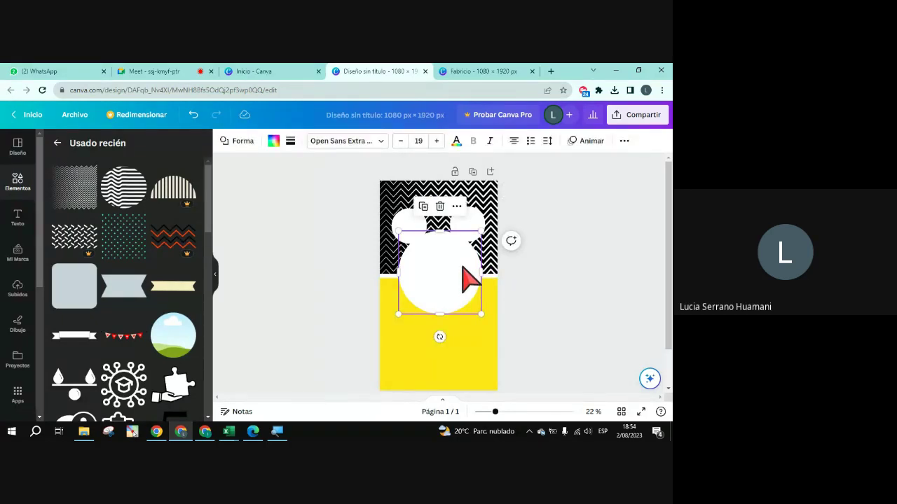
left_click(558, 292)
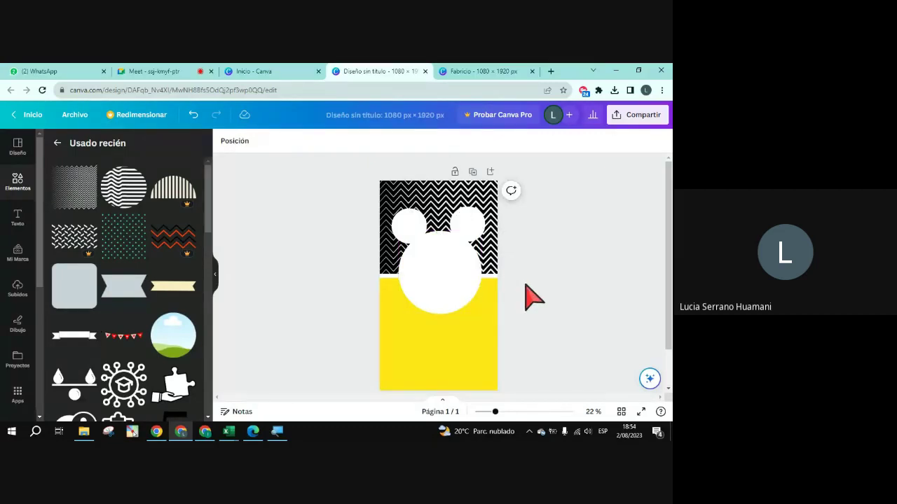
key("ctrl+v")
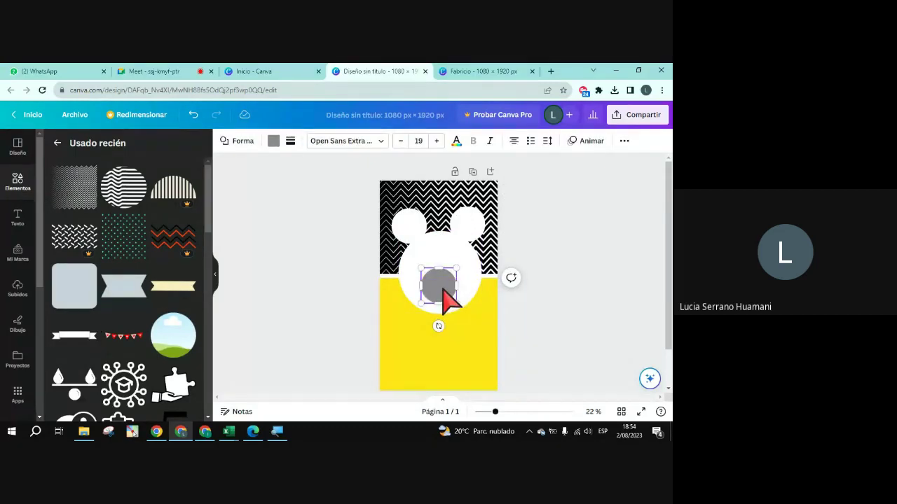
key("Delete")
Step: Switch back to the Google Meet call and read the latest chat messages
key("alt+Tab")
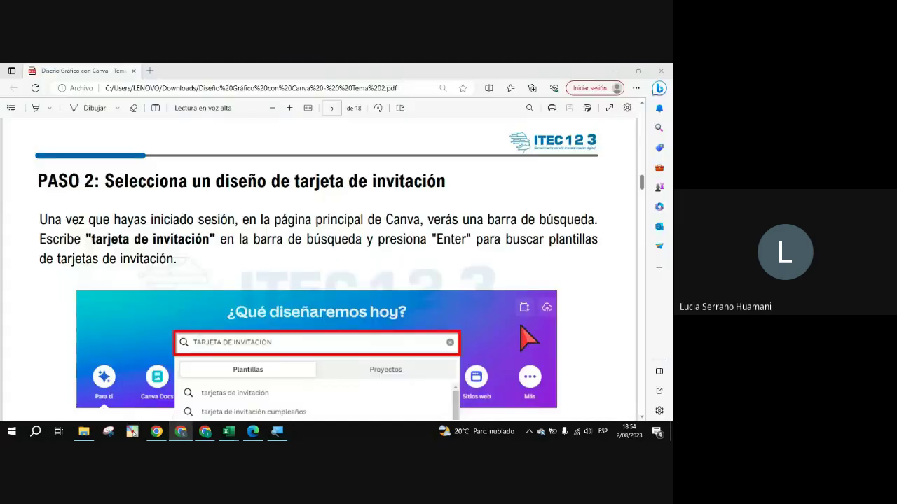
key("alt+Tab")
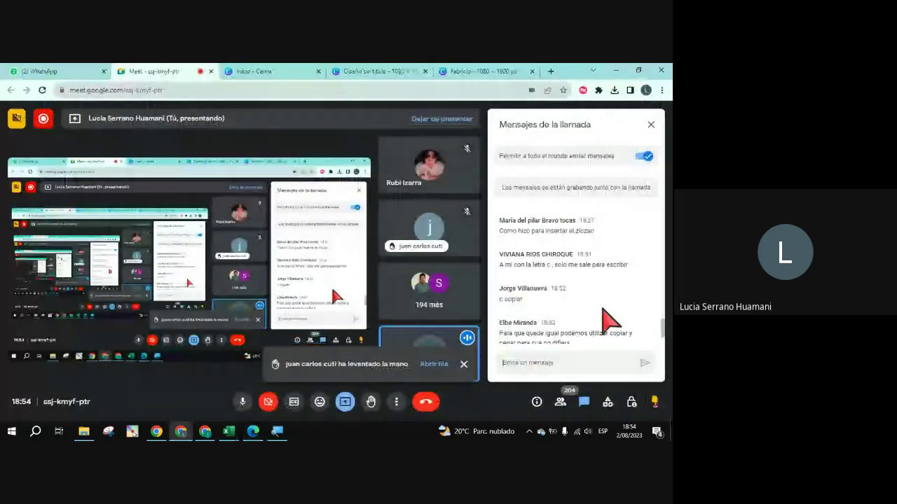
scroll(602, 318, "down", 5)
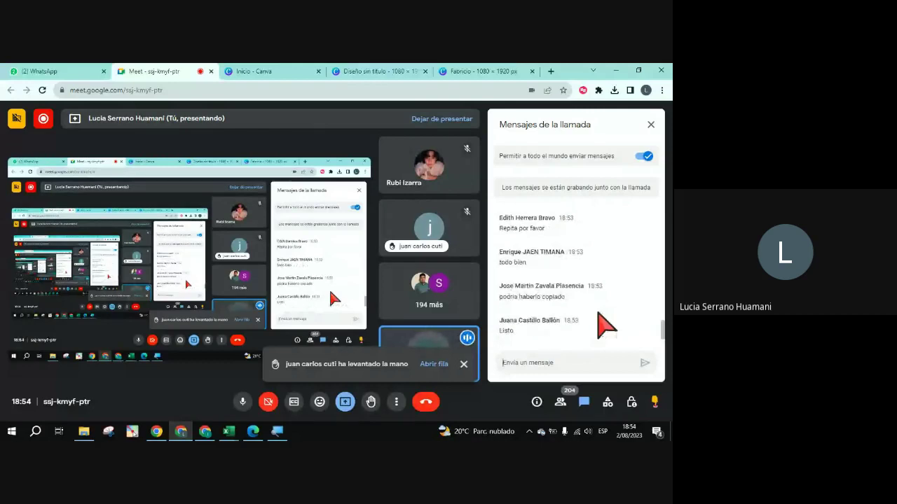
scroll(596, 315, "down", 4)
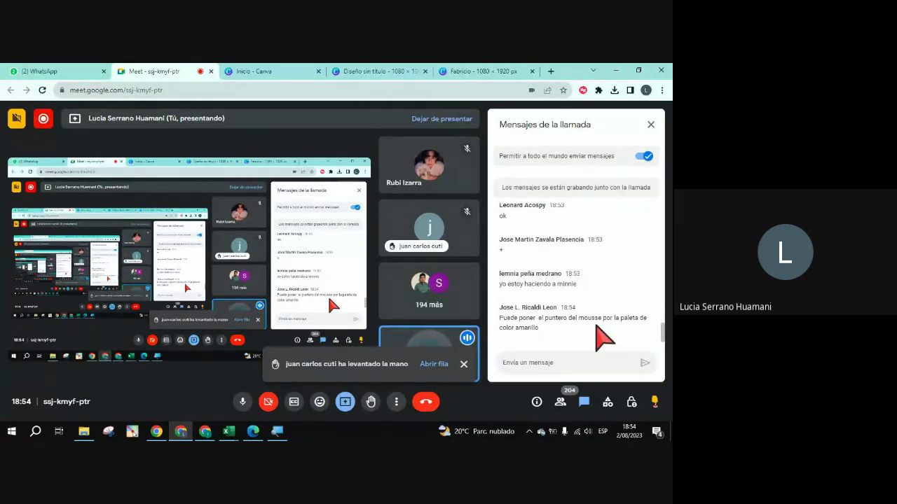
Step: Return to the Canva design, add a grey circle shrunk to fit an ear, and place it inside the white left ear
left_click(273, 73)
left_click(343, 74)
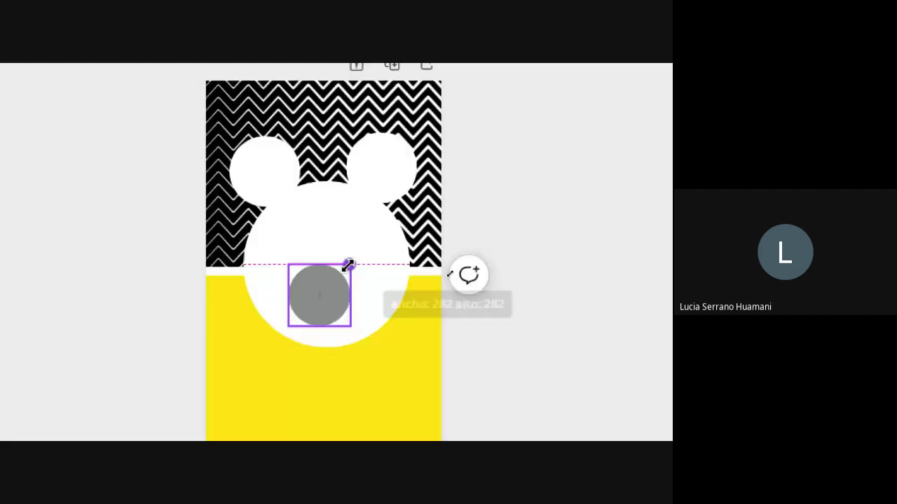
left_click_drag(451, 272, 447, 275)
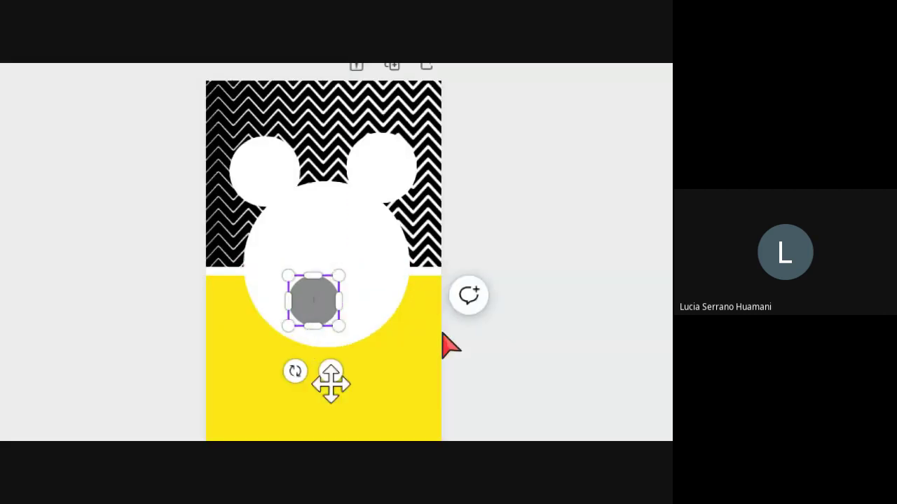
left_click_drag(331, 373, 283, 249)
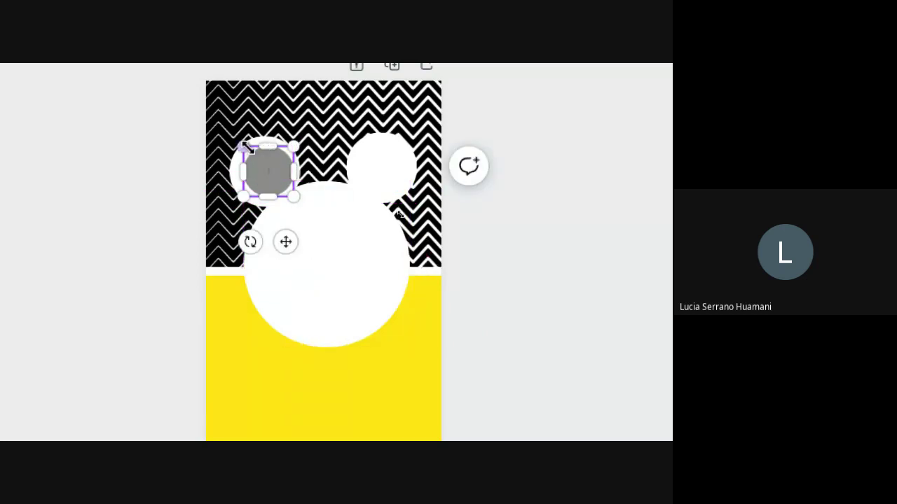
Step: Enlarge the grey circle slightly inside the white left ear, nudge it towards the ear's centre and deselect it
left_click_drag(241, 144, 237, 139)
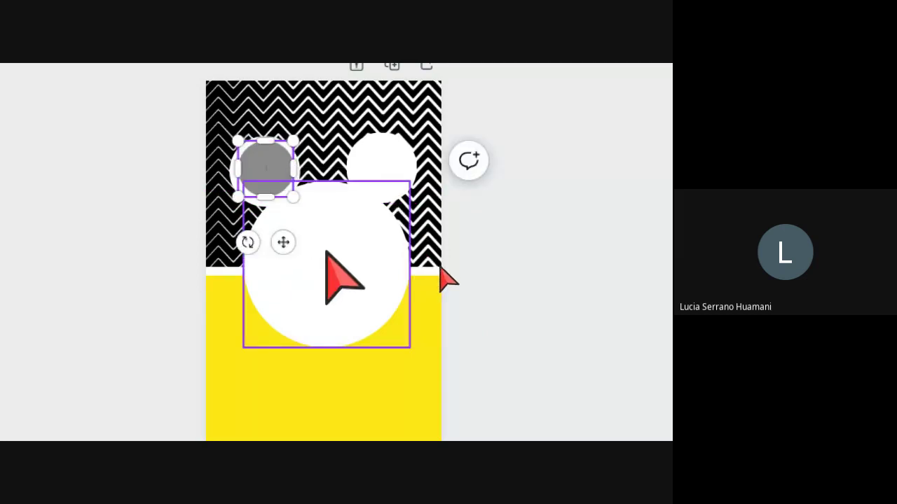
left_click(316, 257)
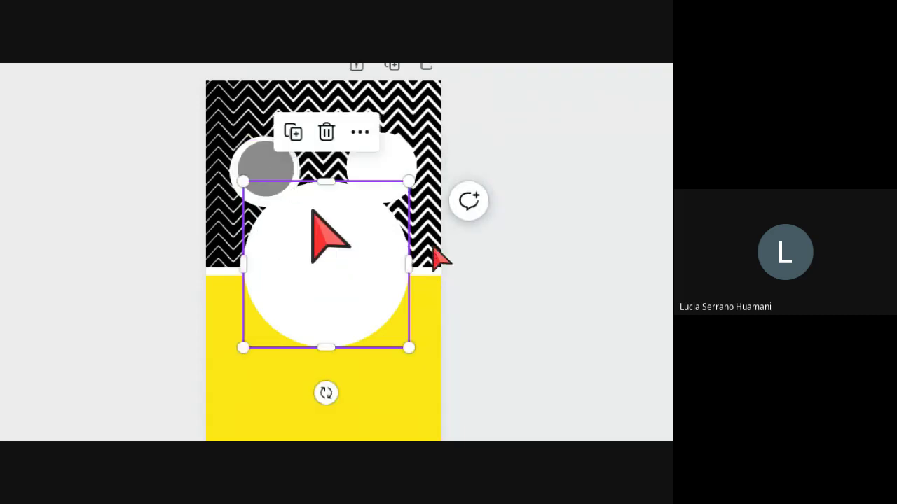
left_click(259, 162)
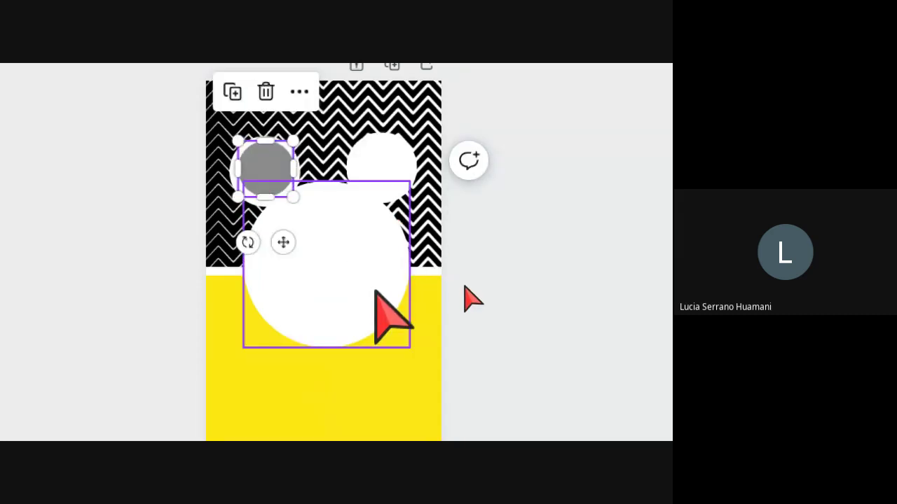
key("Escape")
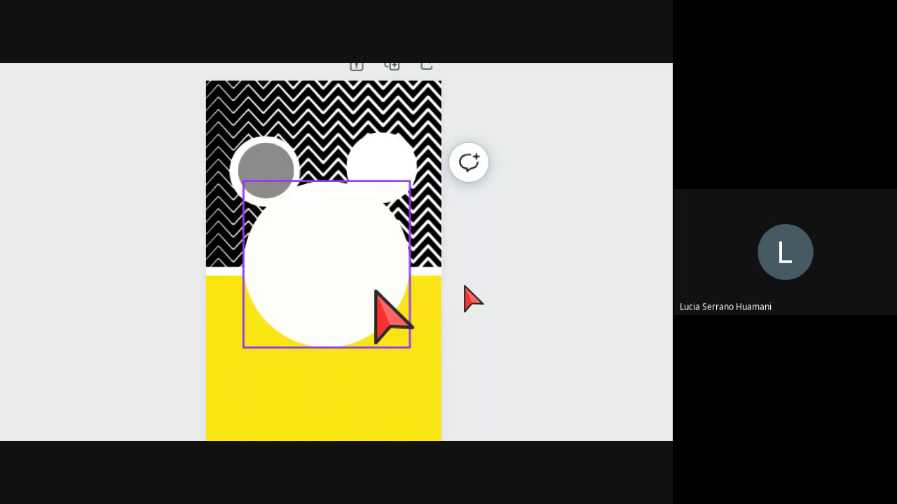
left_click(619, 303)
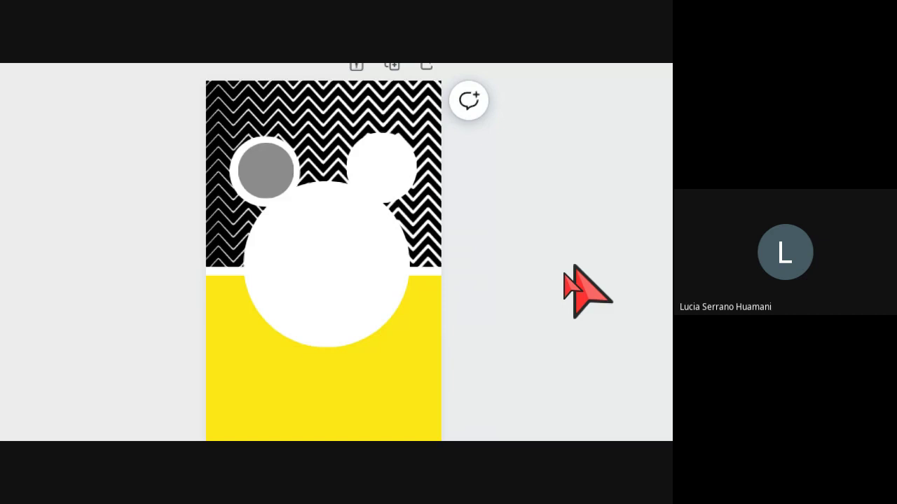
Step: Switch to the TECLADOS folder, open the keyboard image klipartz.com.png to examine its keys, and return to the Canva design
key("alt+Tab")
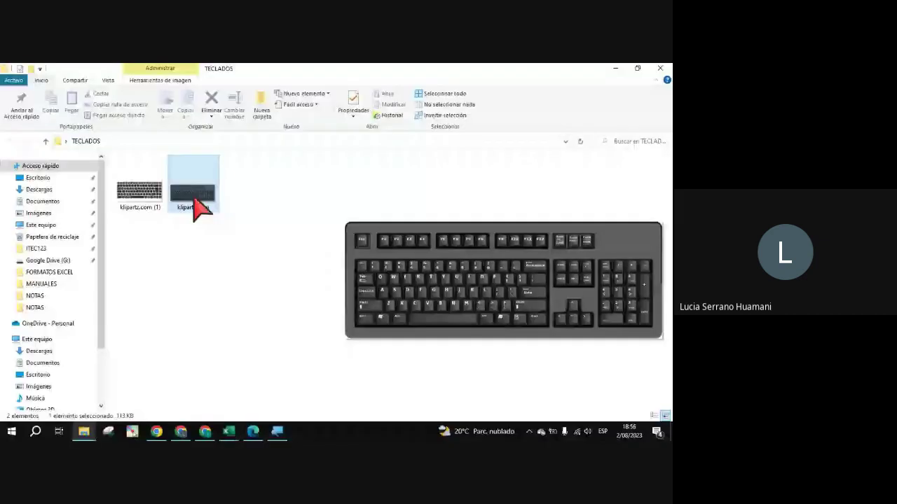
double_click(195, 201)
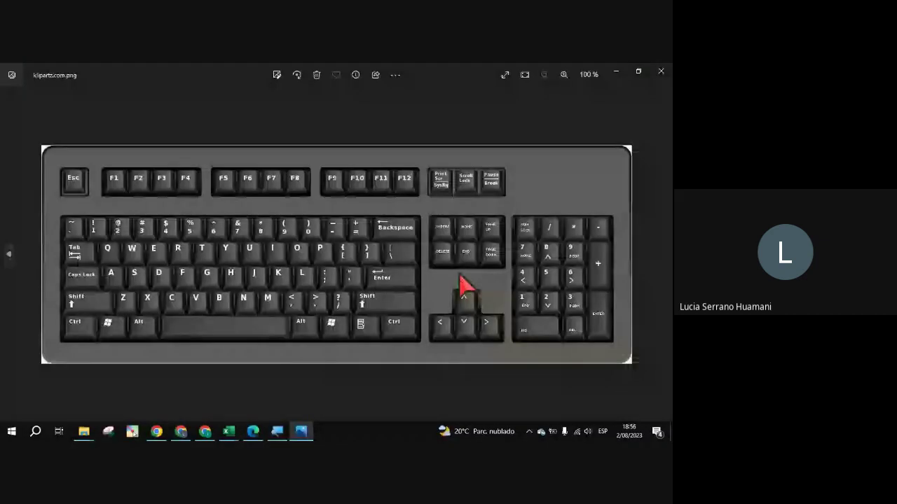
key("super+plus")
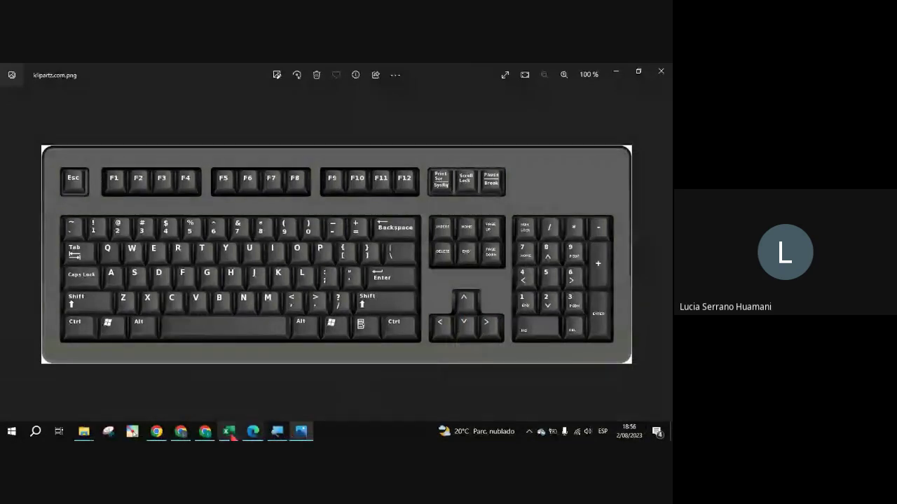
left_click(181, 433)
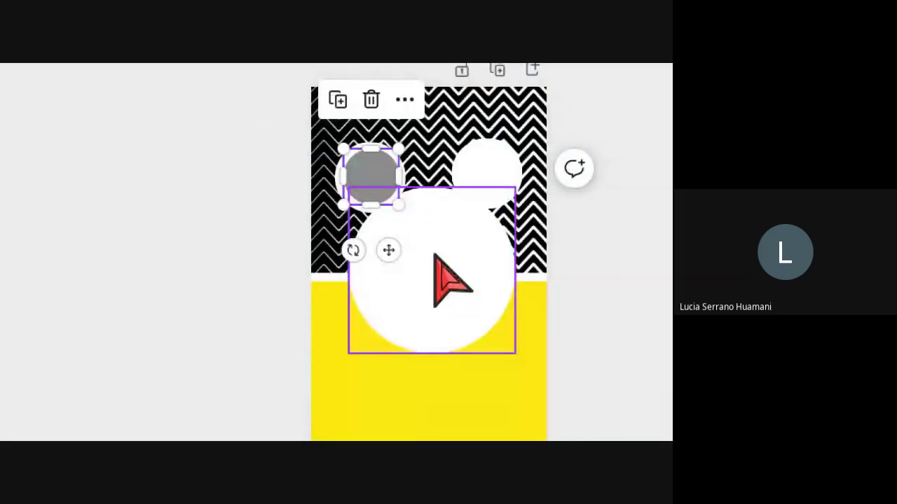
left_click(447, 277)
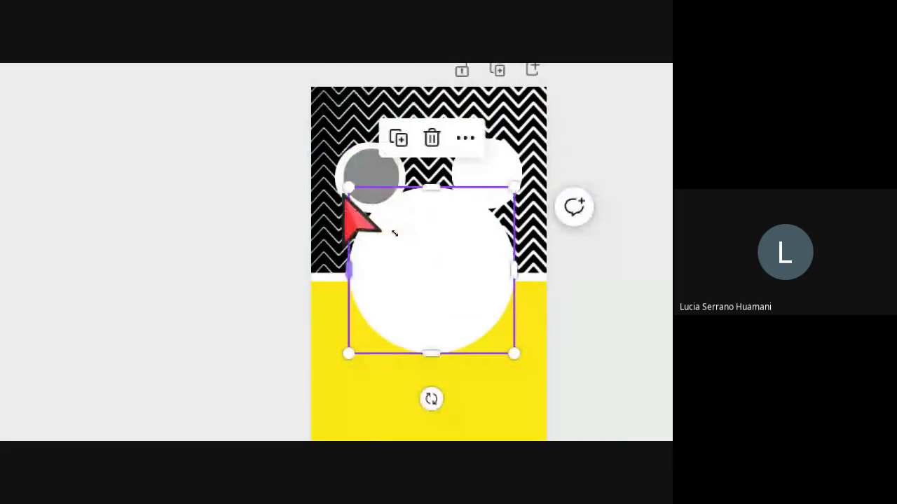
left_click(470, 177)
left_click(372, 163)
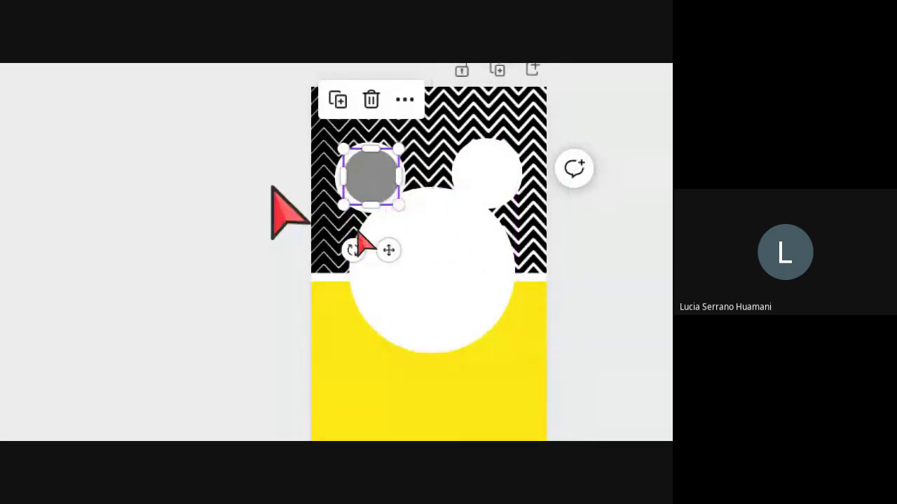
left_click(213, 226)
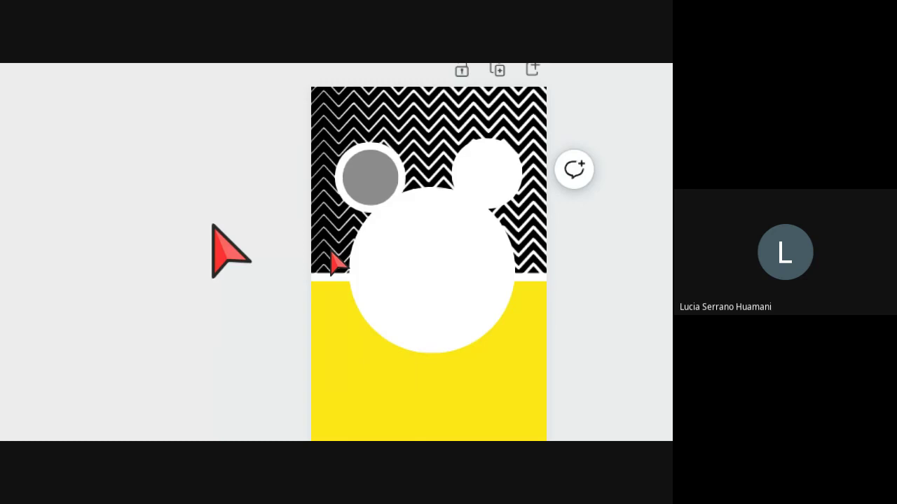
Step: Fill the grey circle inside the left ear with black from the document colours and deselect it
left_click(370, 177)
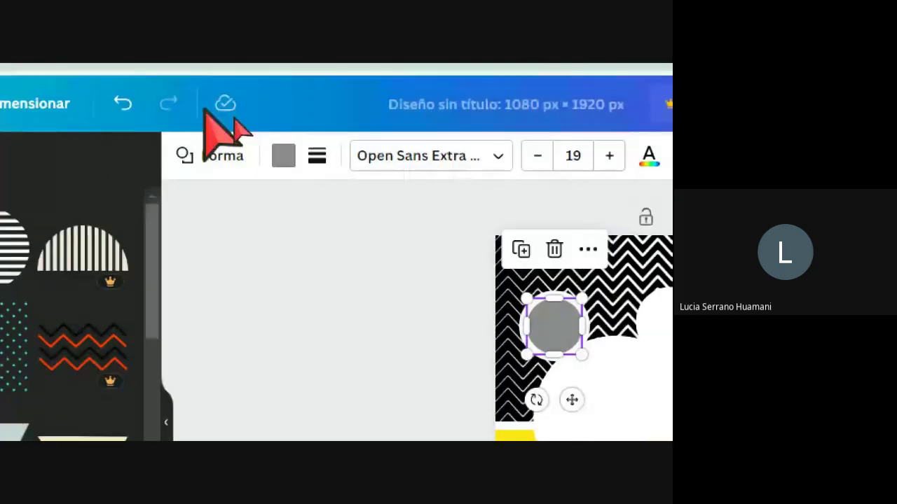
left_click(283, 156)
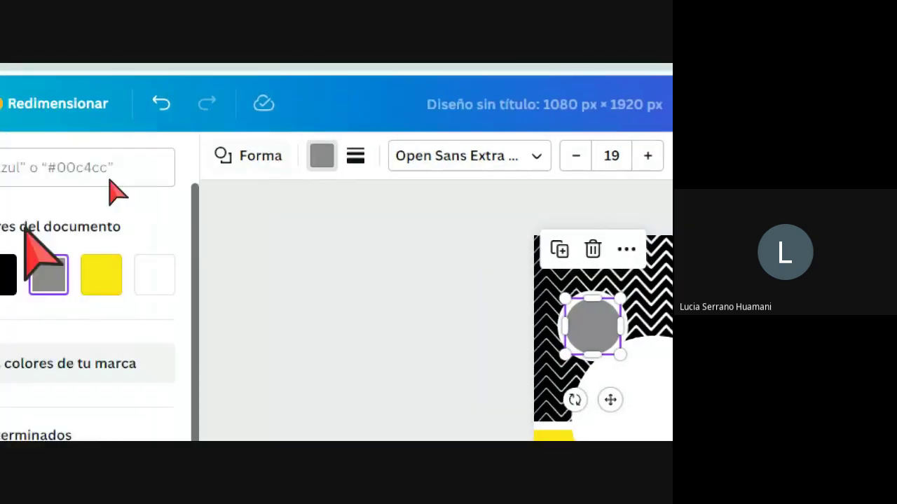
left_click(136, 245)
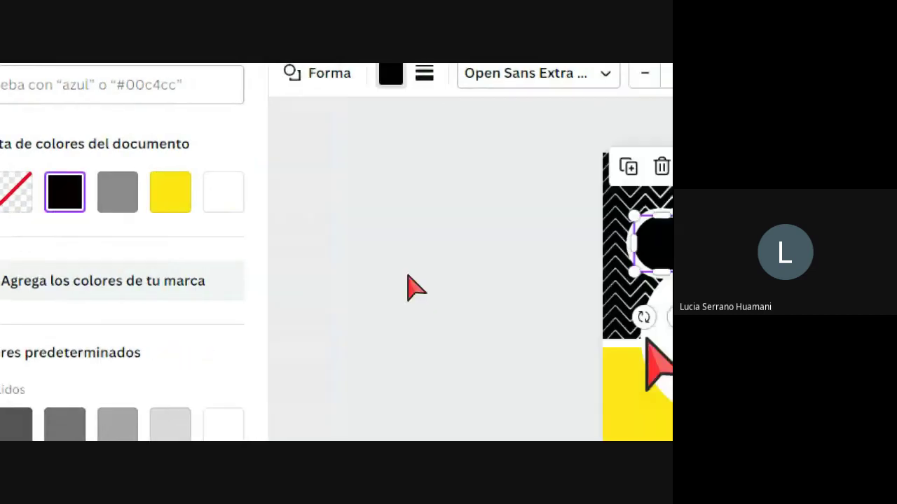
left_click(463, 288)
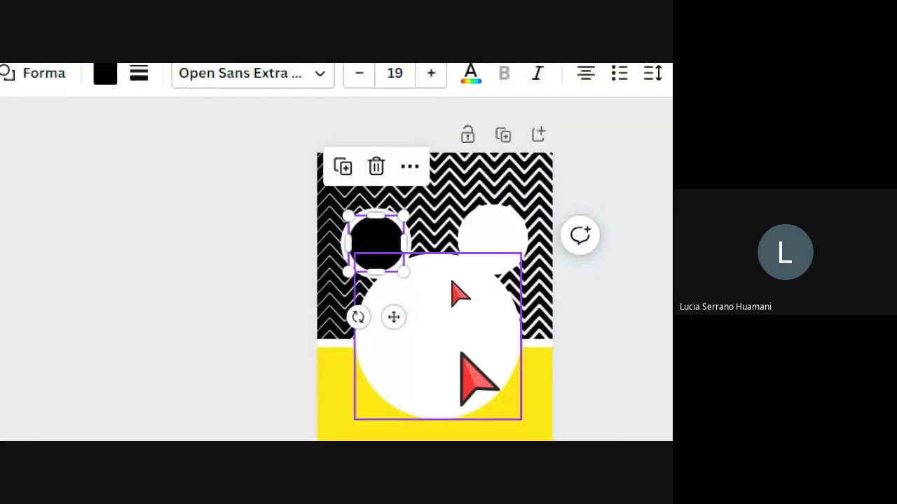
left_click(630, 350)
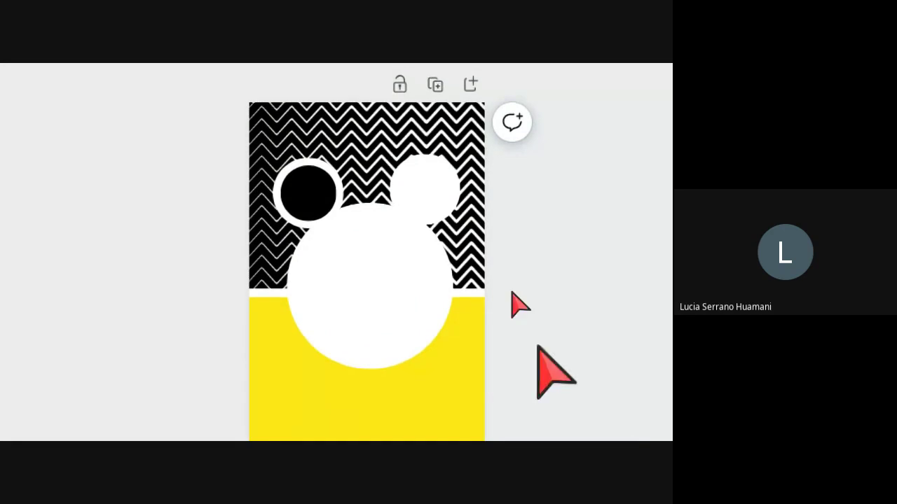
Step: Duplicate the left ear's black inner circle and place the copy inside the white right ear
left_click(298, 197)
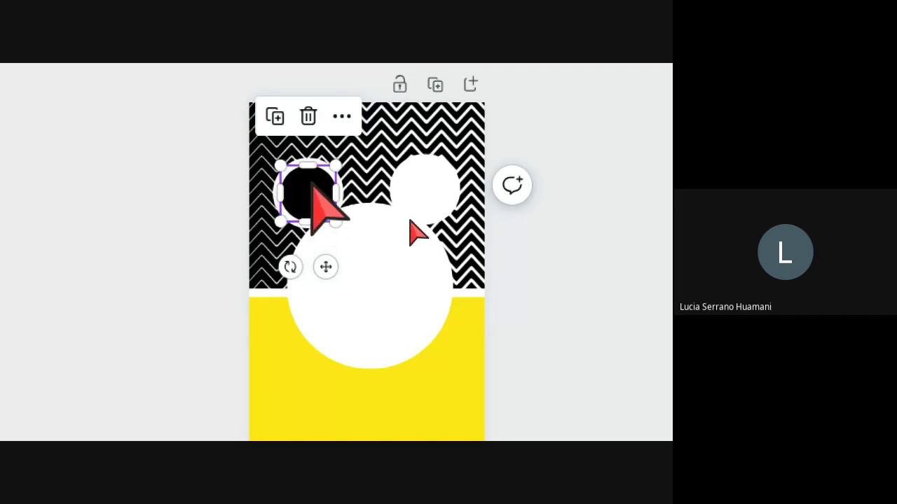
left_click(273, 116)
left_click_drag(320, 200, 425, 188)
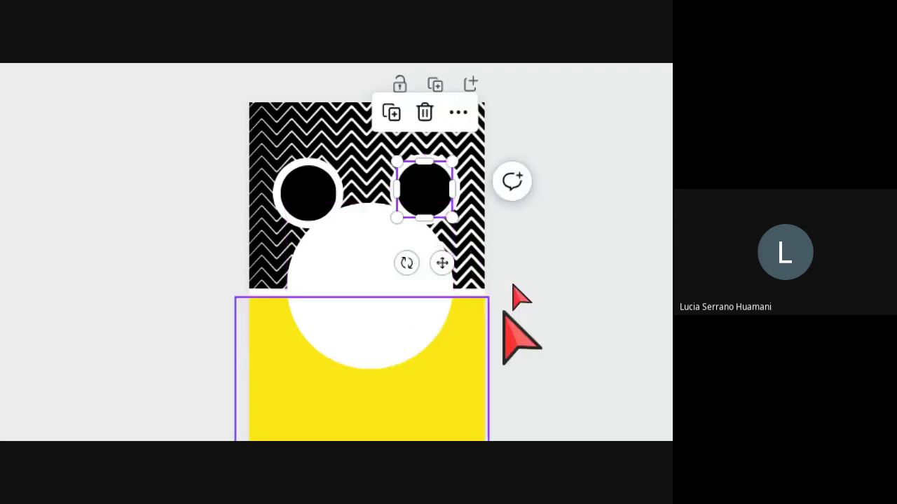
left_click(549, 284)
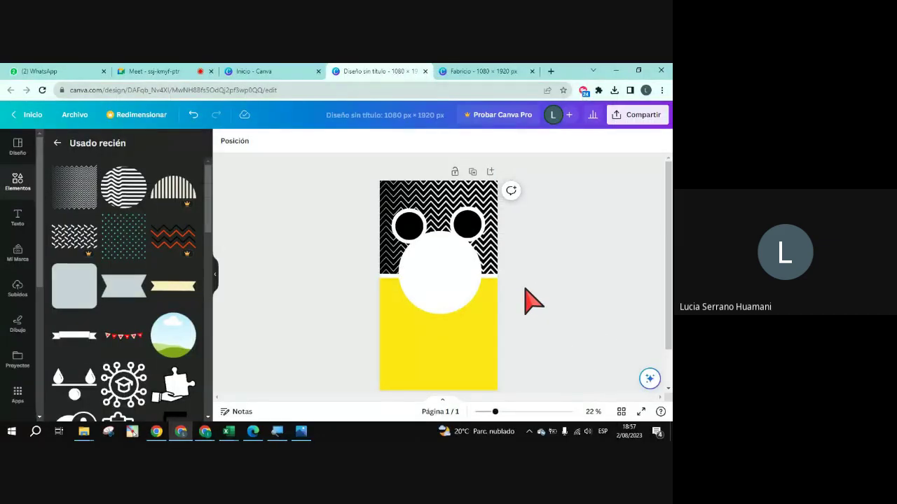
Step: Switch to the Google Meet call to read the participants' new chat messages, and return to the Canva design
left_click(419, 231)
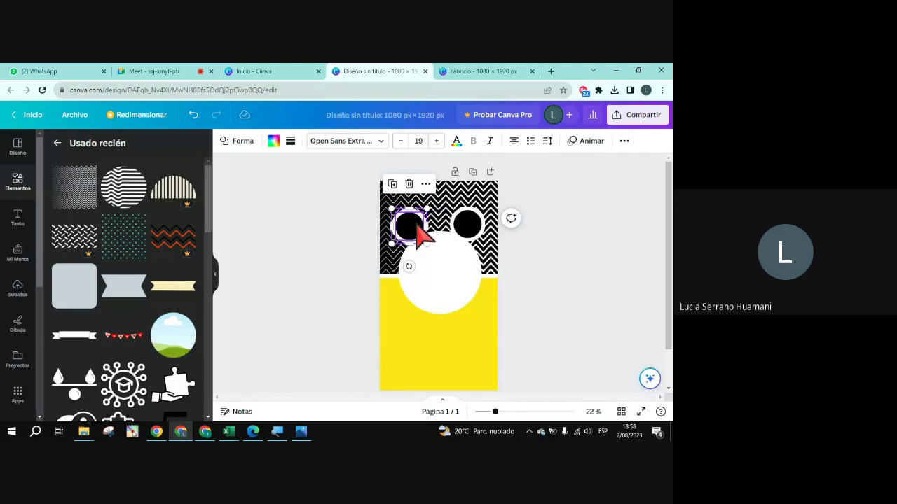
left_click(554, 335)
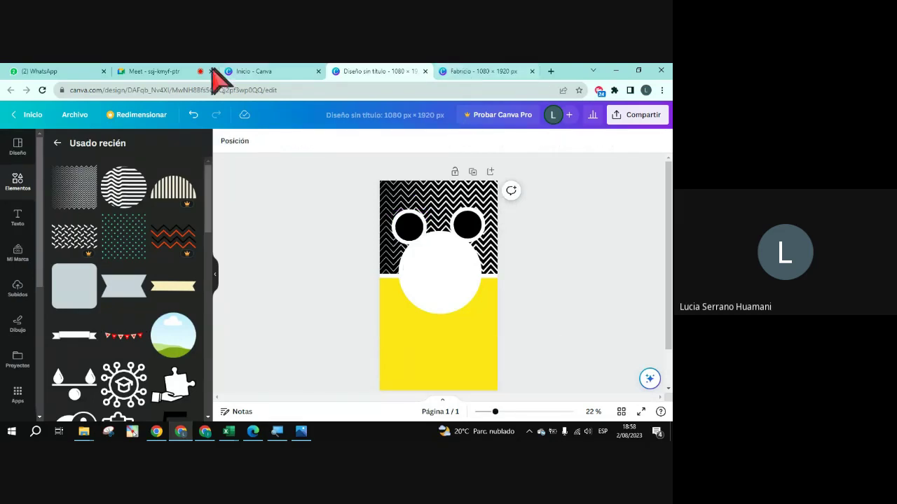
left_click(183, 73)
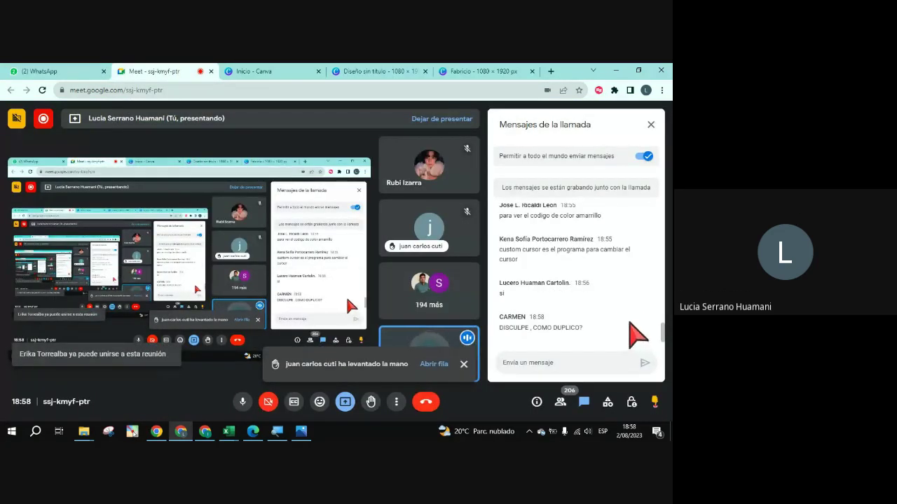
left_click(389, 72)
Step: Bring the big white head circle to the front with Mover al frente and raise it slightly to overlap both ears
left_click(412, 235)
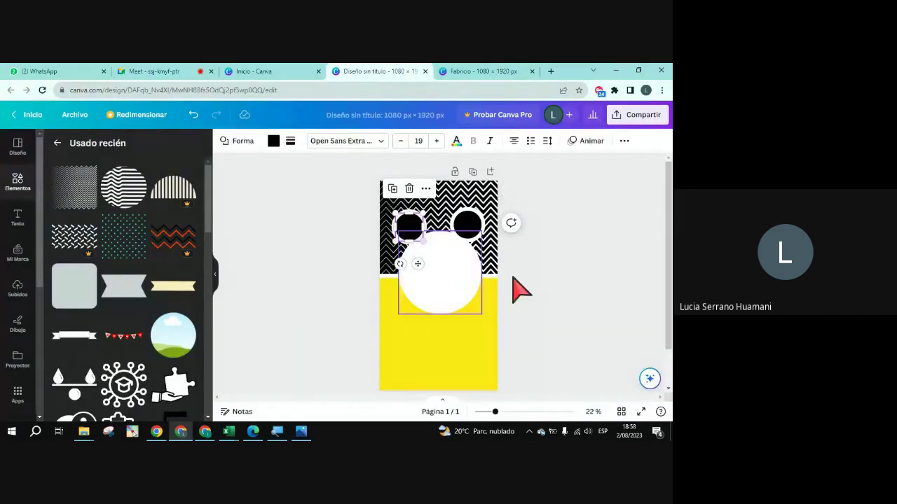
key("super+plus")
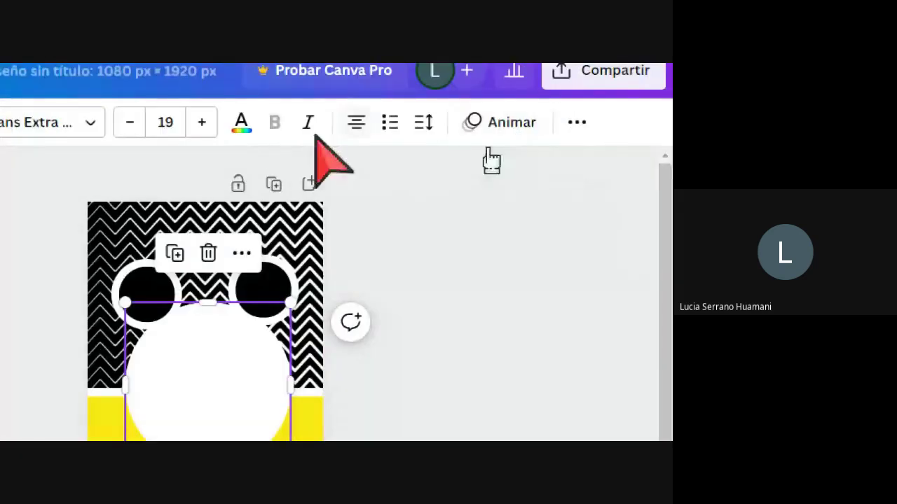
left_click(576, 123)
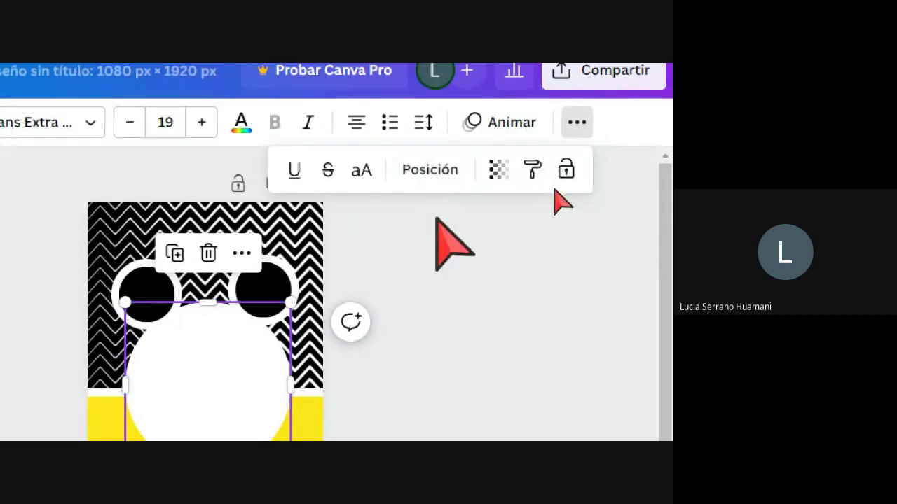
left_click(554, 190)
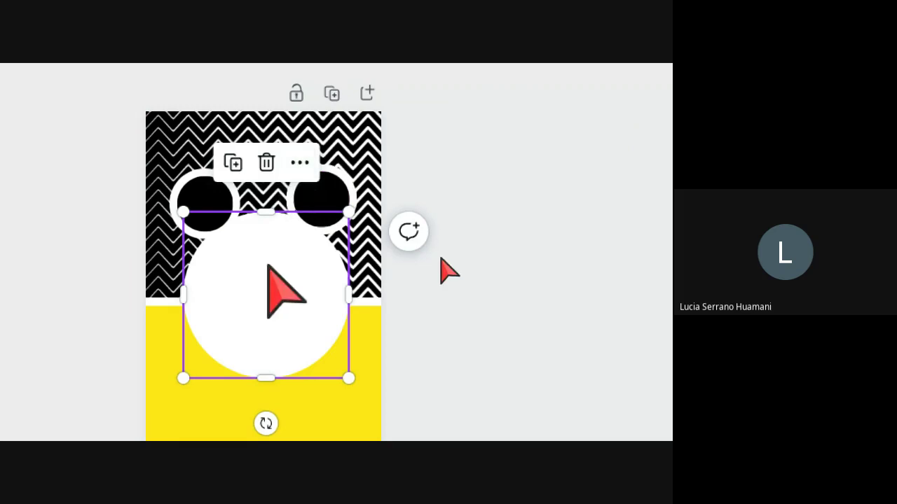
left_click(300, 162)
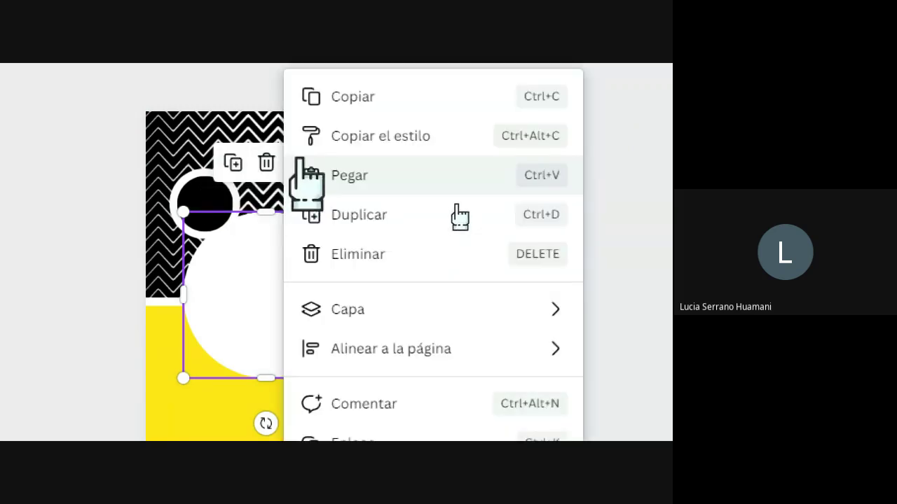
scroll(594, 325, "down", 3)
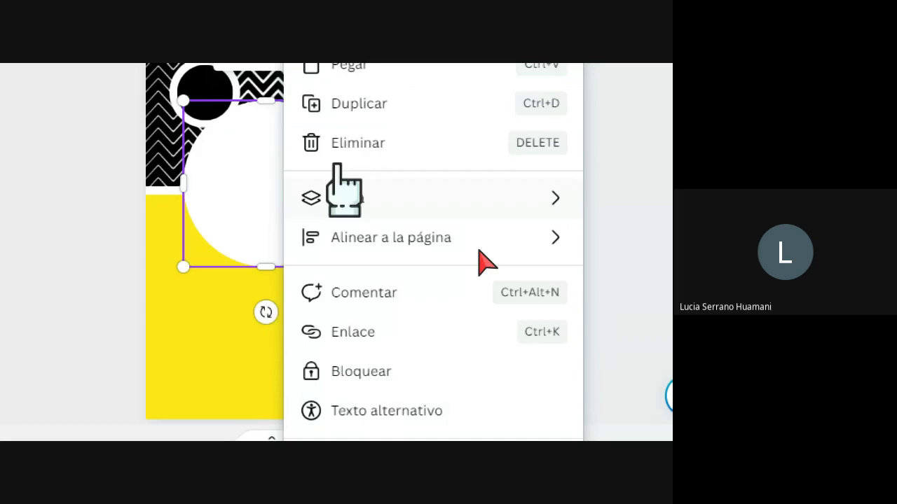
mouse_move(332, 203)
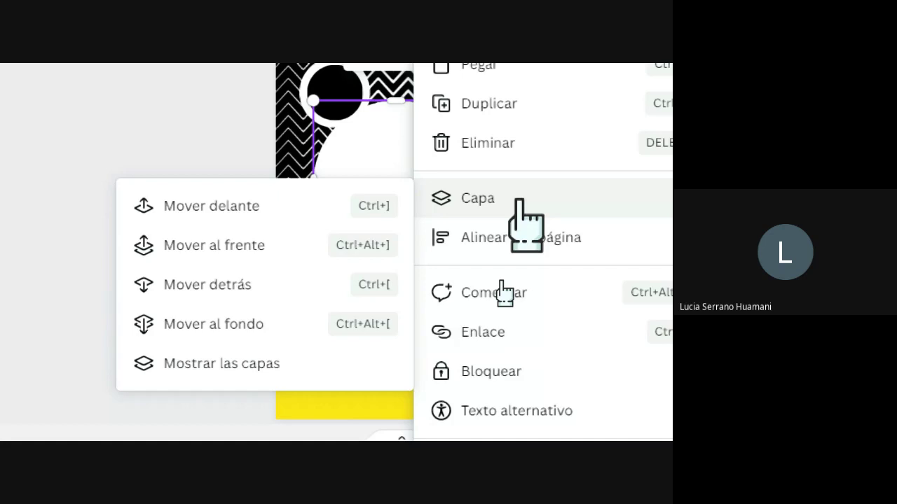
left_click(194, 246)
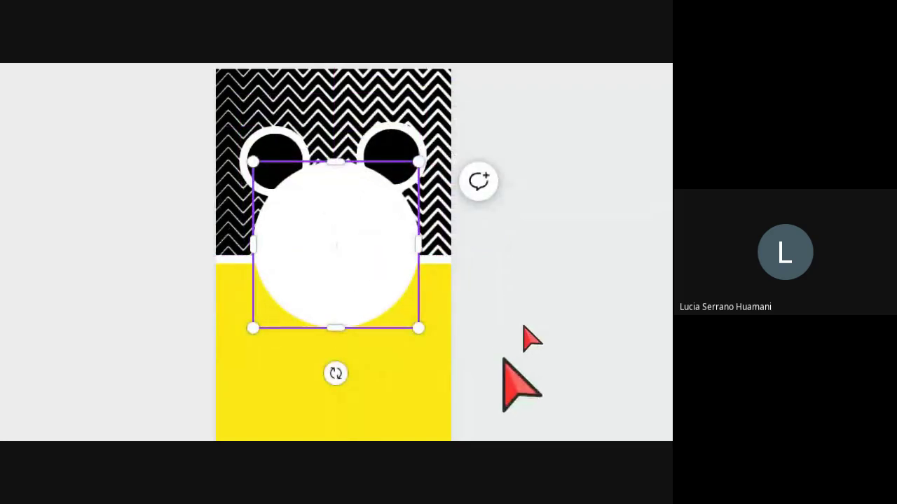
Step: Review the layer order options for the big white head circle, close them and deselect the circle
left_click(364, 237)
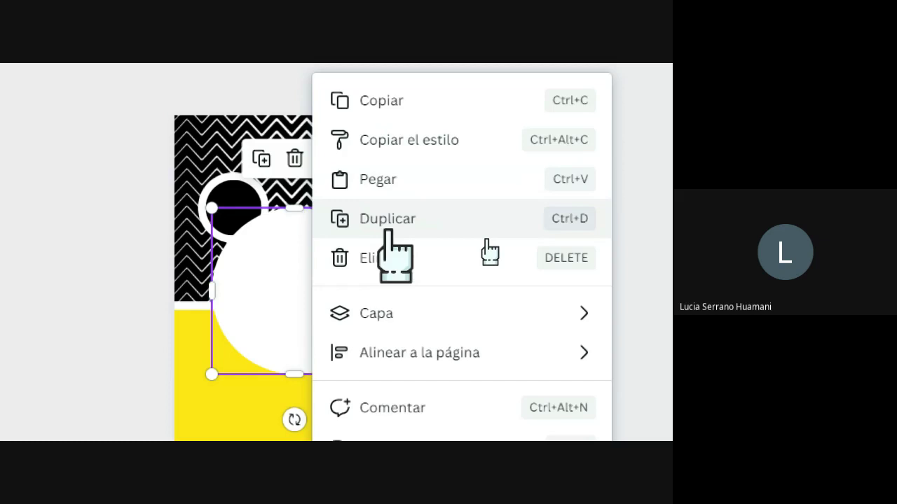
mouse_move(379, 313)
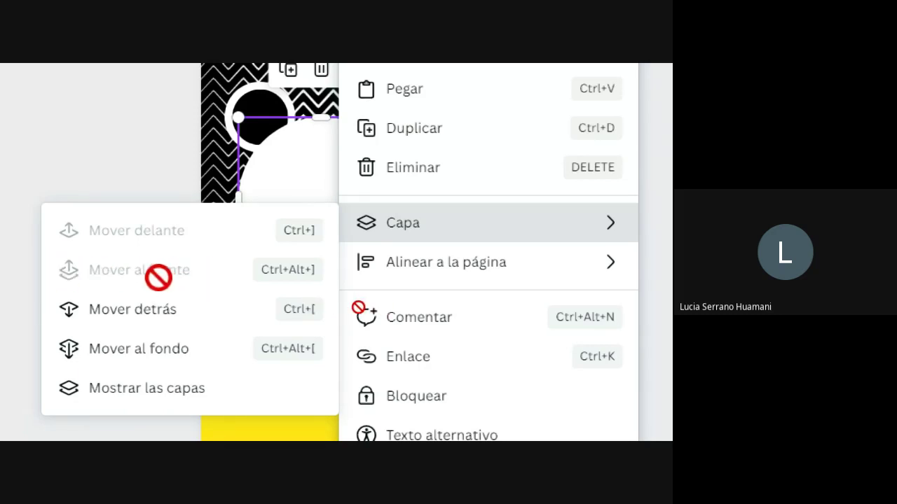
left_click(156, 186)
key("Escape")
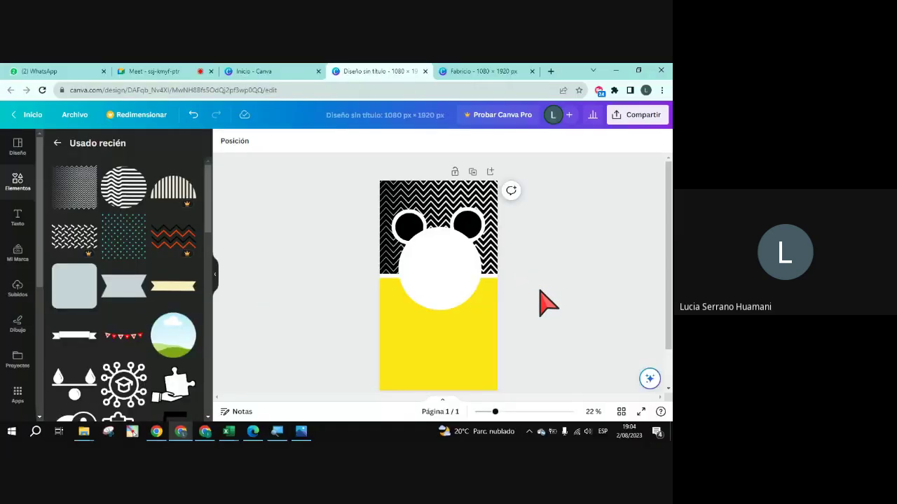
left_click(473, 270)
left_click(540, 306)
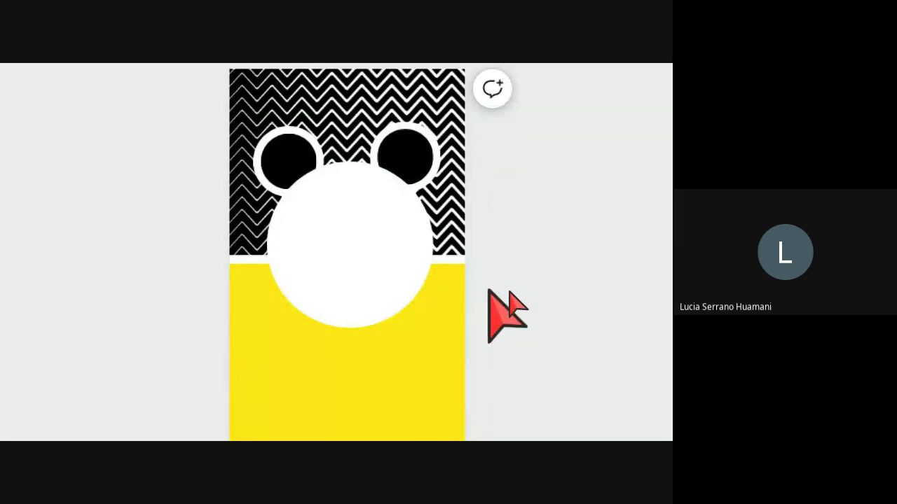
Step: Add a grey circle and enlarge it centred inside the white head circle, leaving a thin even white rim
key("c")
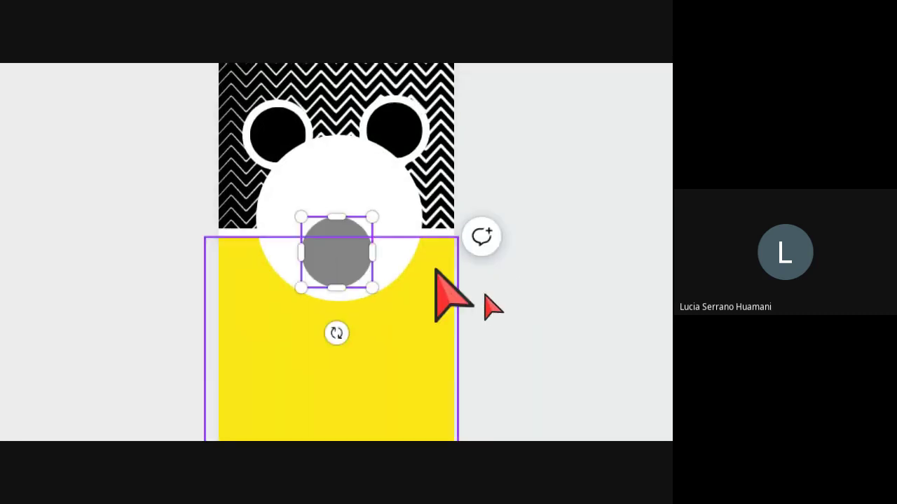
left_click_drag(371, 218, 344, 184)
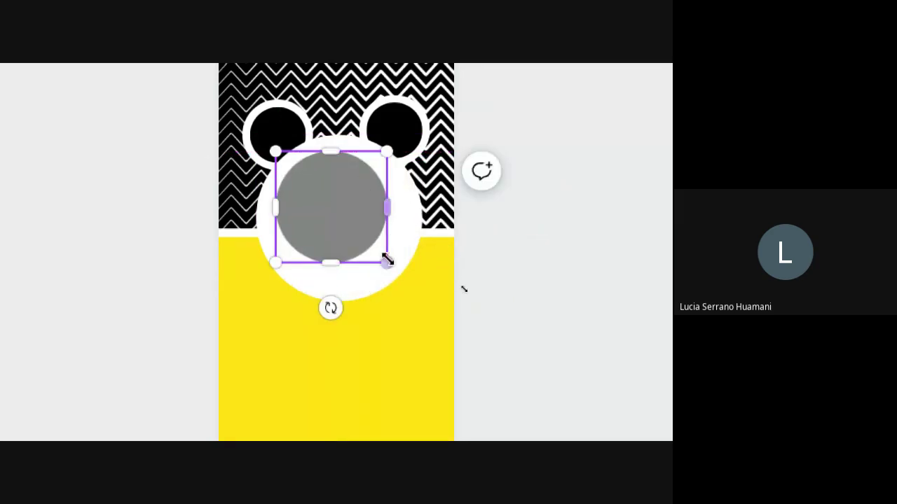
left_click_drag(386, 262, 412, 287)
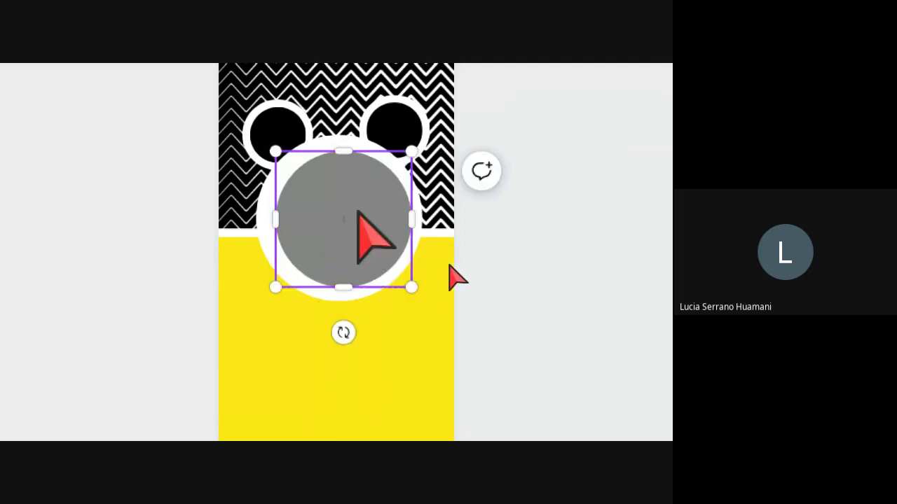
mouse_move(388, 184)
left_mouse_down()
mouse_move(369, 172)
mouse_move(376, 174)
left_mouse_up()
left_click_drag(398, 279, 413, 293)
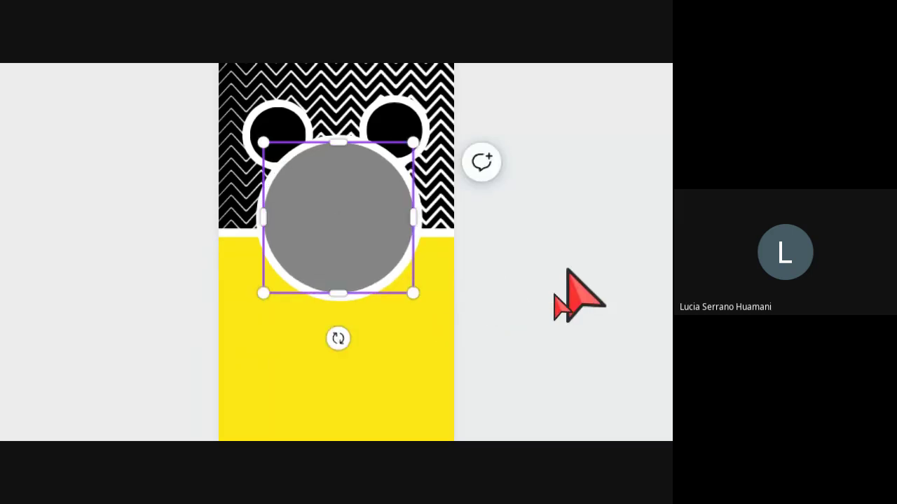
left_click(567, 269)
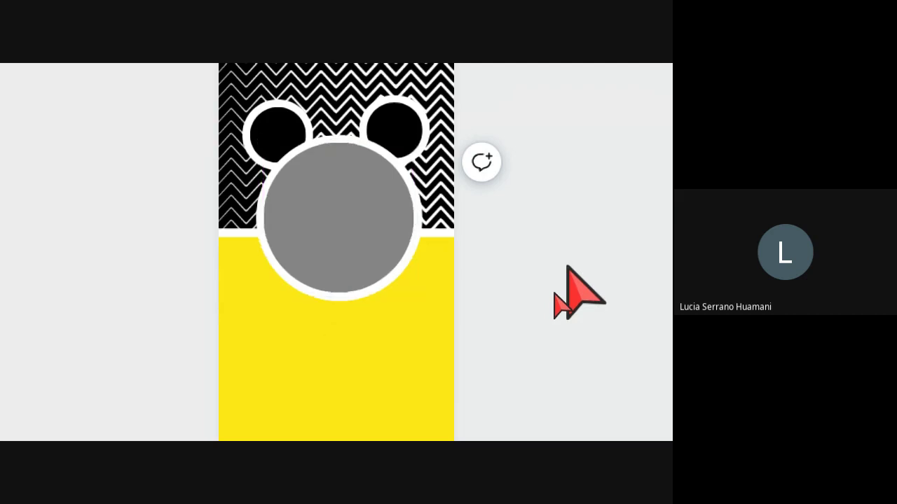
Step: Fill the grey inner head circle with the same yellow as the lower block and deselect it
left_click(376, 209)
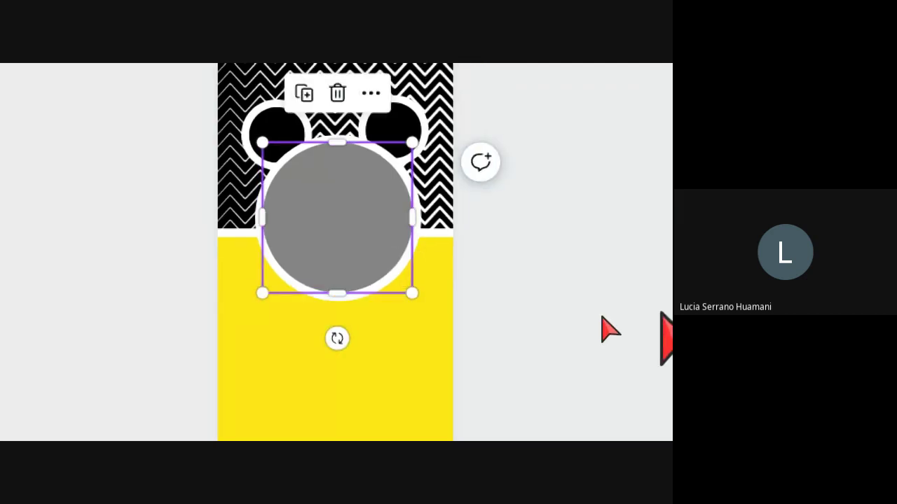
left_click(601, 317)
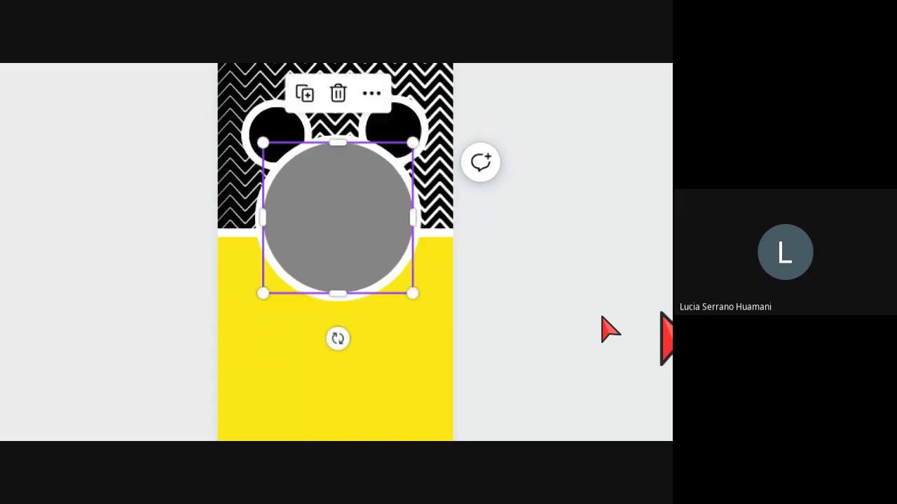
left_click(534, 281)
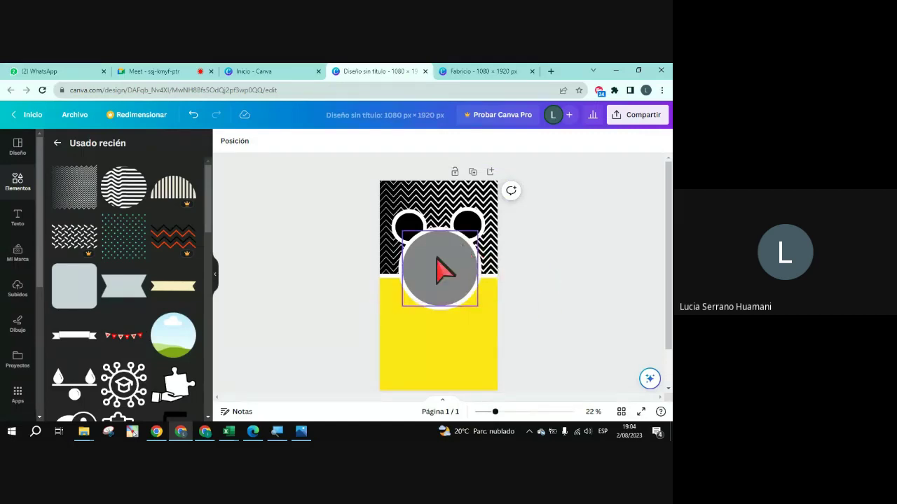
left_click(445, 272)
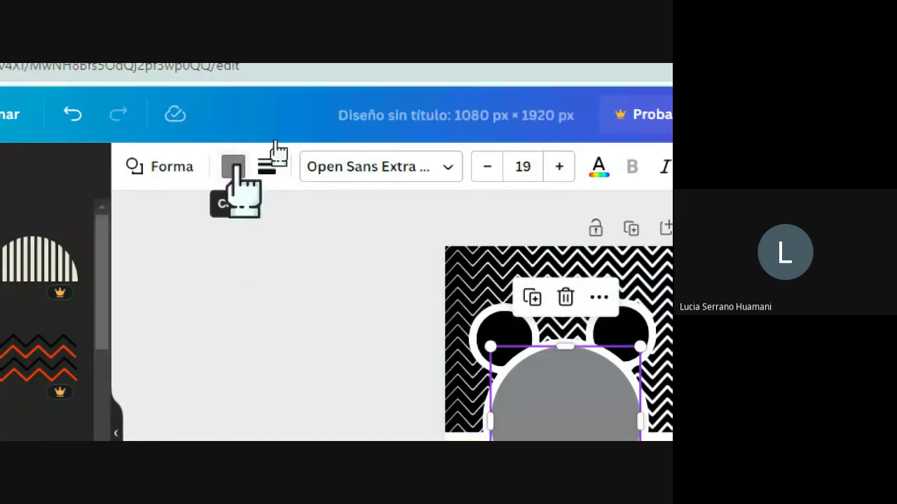
left_click(234, 167)
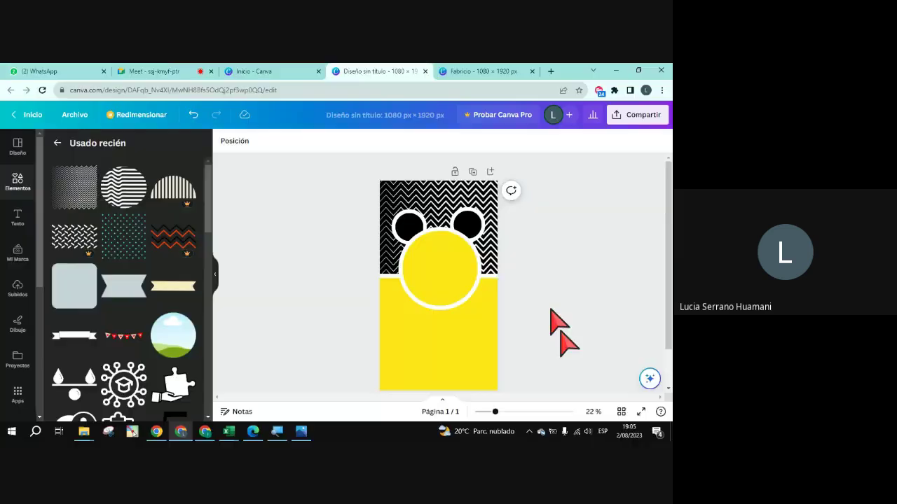
Step: Switch to the Google Meet call to read the chat replies, then return to Canva and view the finished Fabricio reference invitation
left_click(161, 71)
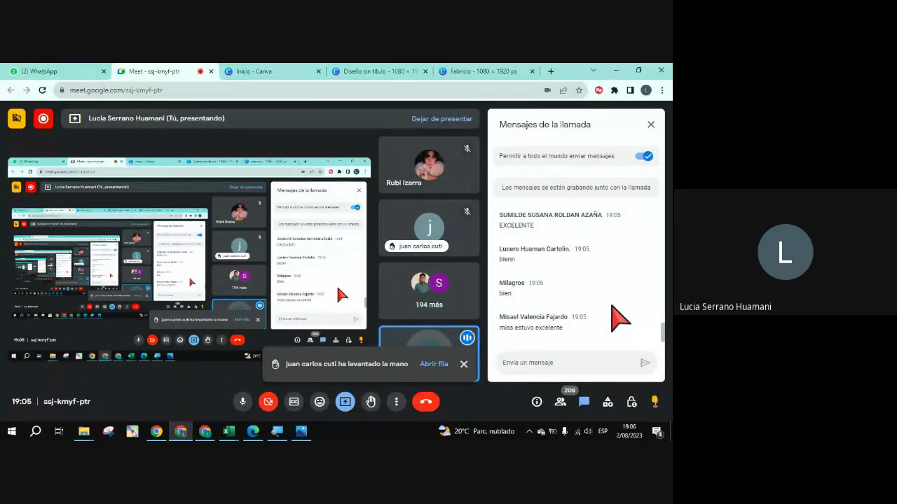
left_click(354, 72)
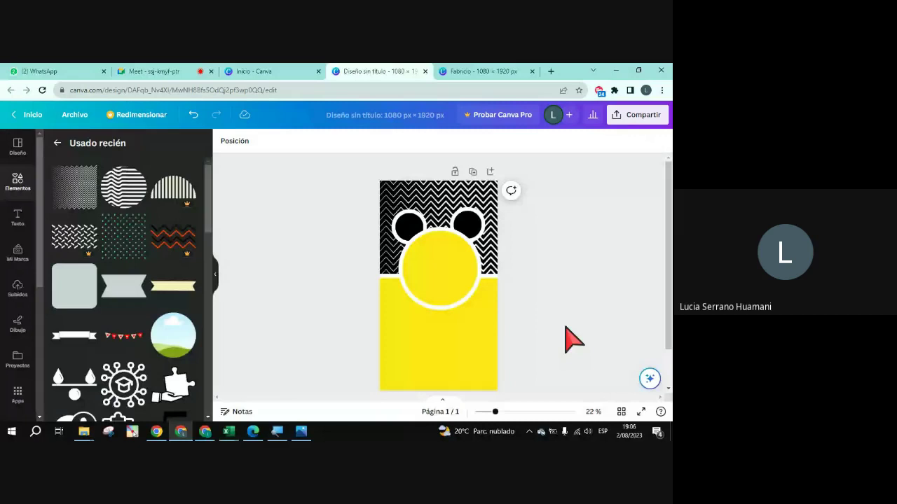
key("ctrl+Tab")
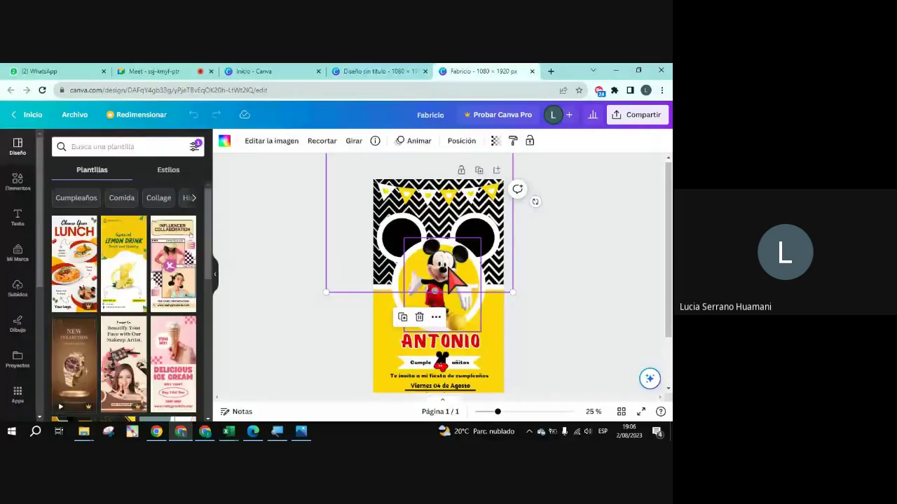
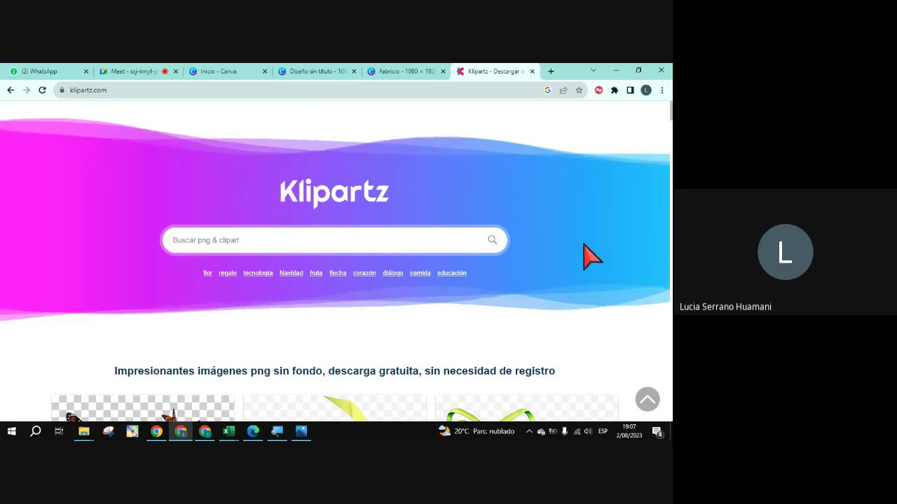
Step: Copy the Klipartz website address and send it twice in the Google Meet chat
left_click(168, 90)
key("ctrl+c")
left_click(144, 73)
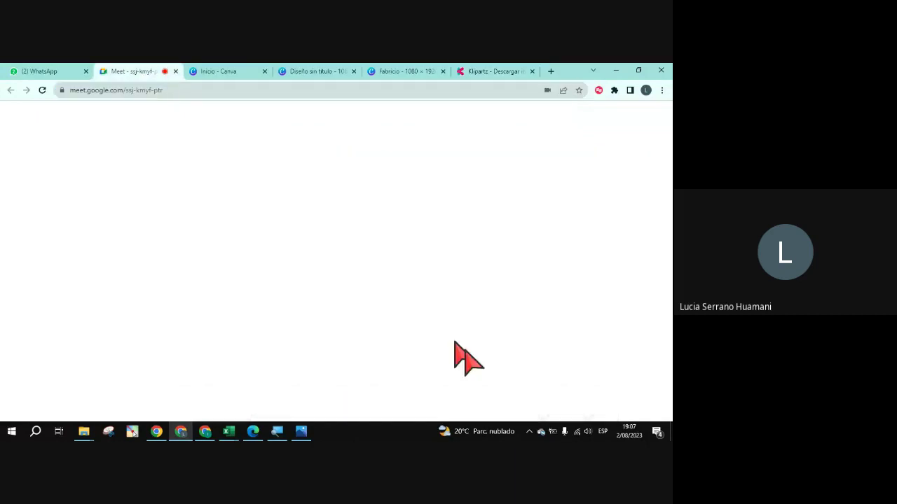
key("ctrl+v")
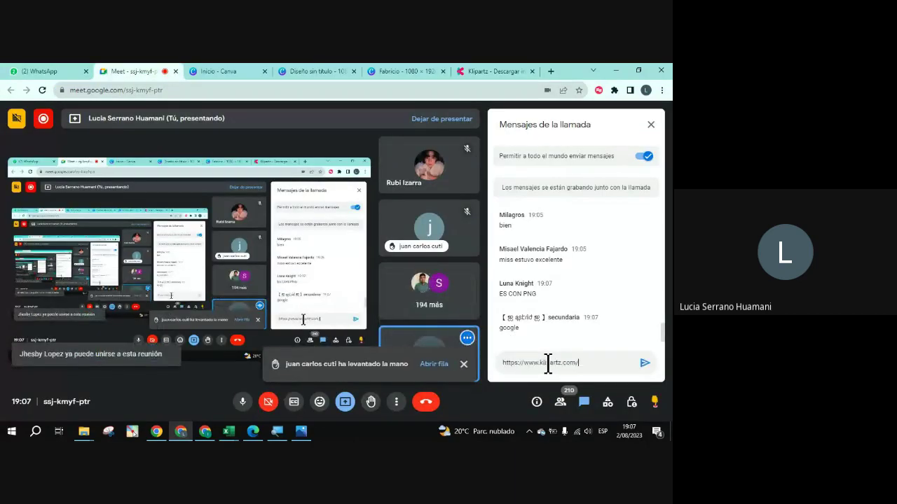
key("Return")
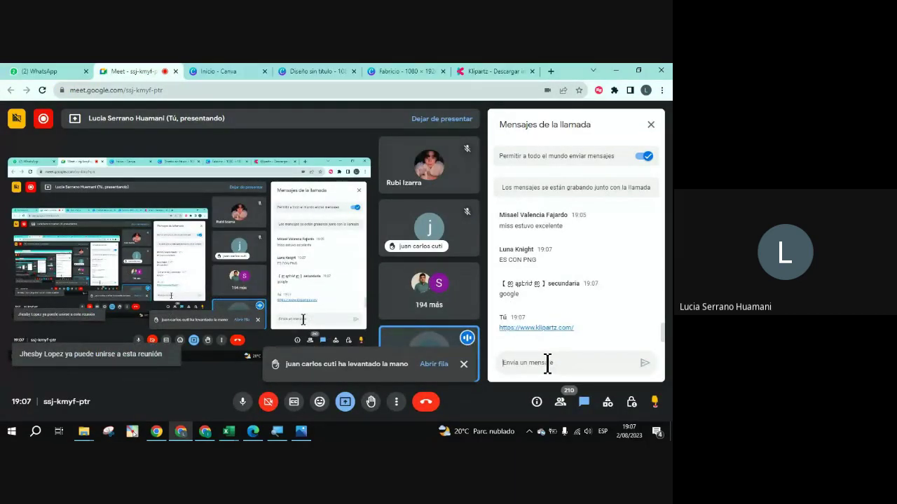
key("ctrl+v")
key("Return")
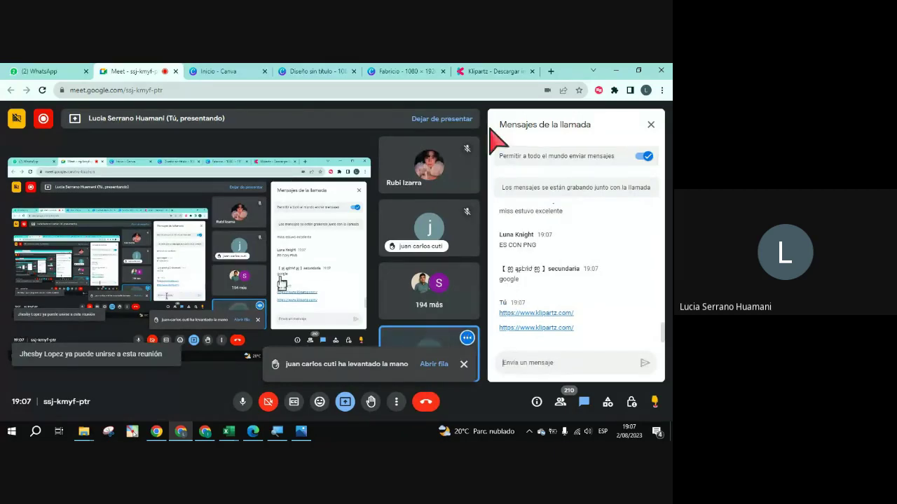
Step: Copy the address from the Klipartz page again, send it once more in the Google Meet chat, and return to Klipartz
left_click(489, 73)
left_click(605, 237)
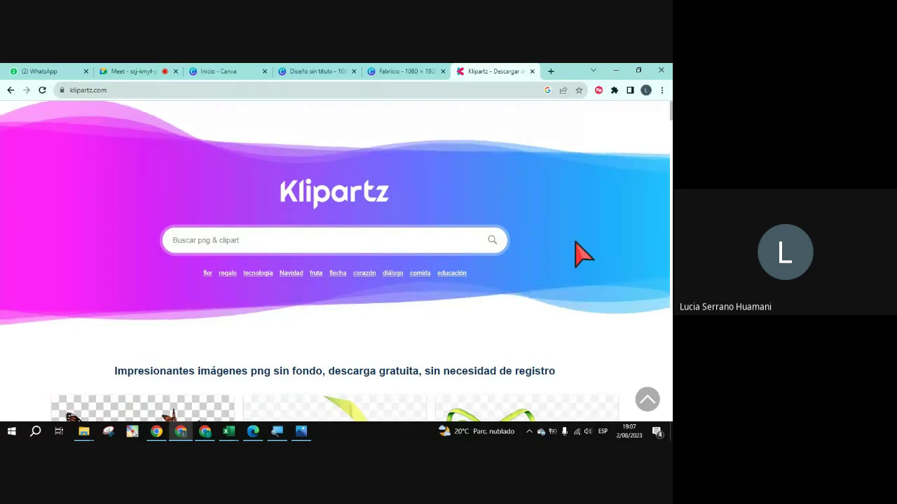
left_click(364, 242)
left_click(575, 297)
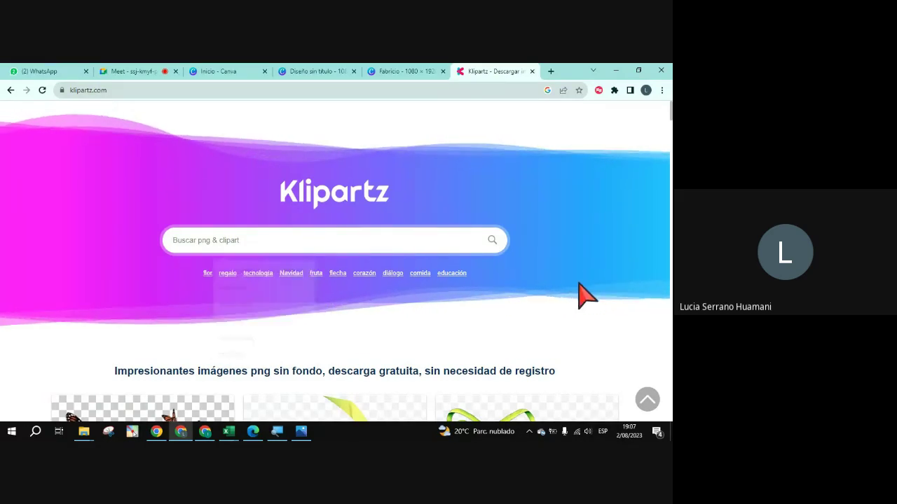
left_click(164, 91)
key("ctrl+c")
left_click(123, 73)
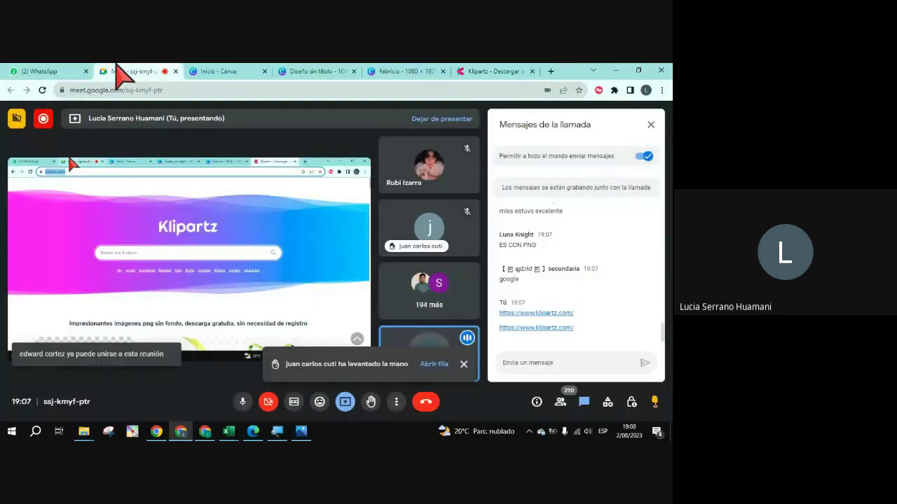
key("ctrl+v")
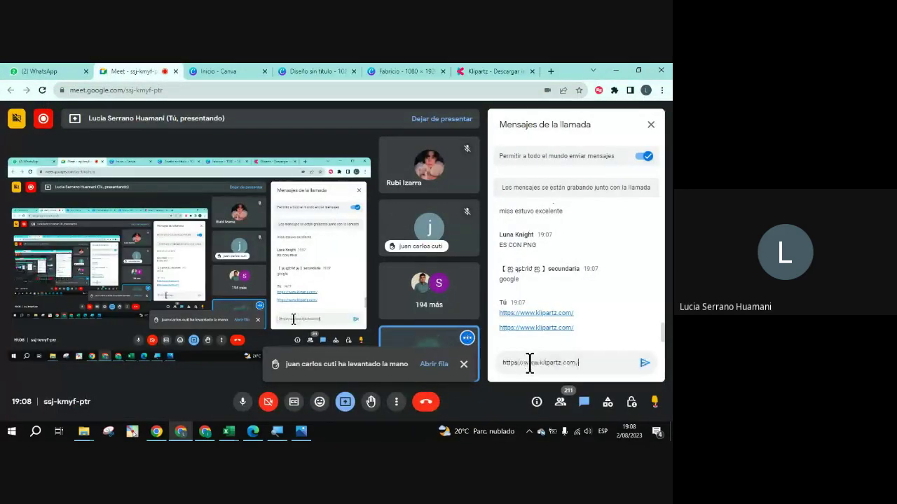
key("Return")
left_click(483, 71)
Step: Try to search Klipartz for "micki mouse" images
left_click(255, 240)
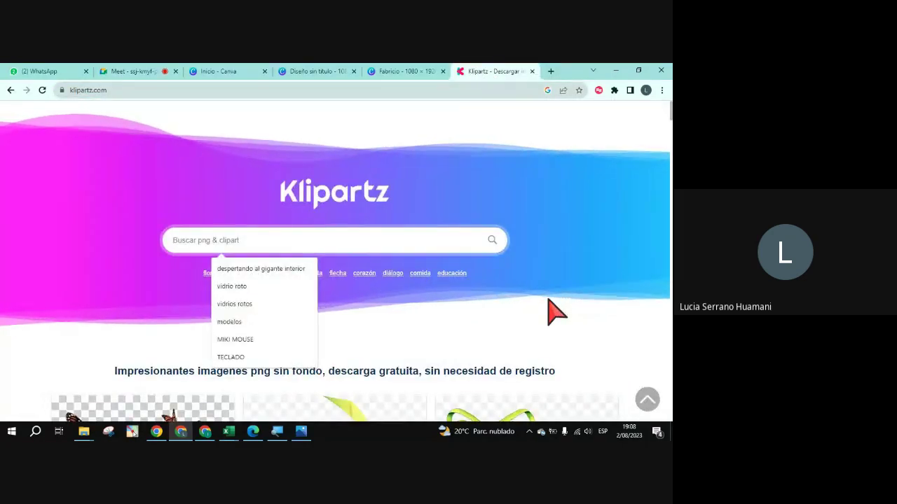
type("mik")
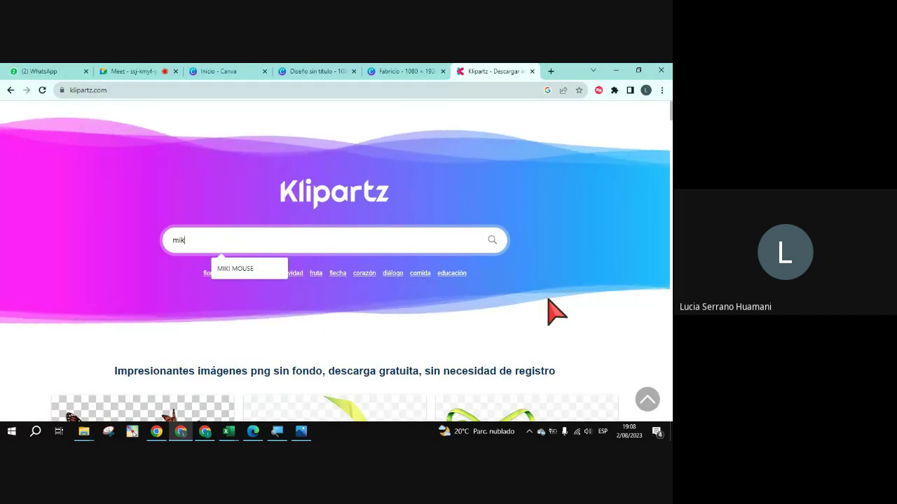
key("BackSpace")
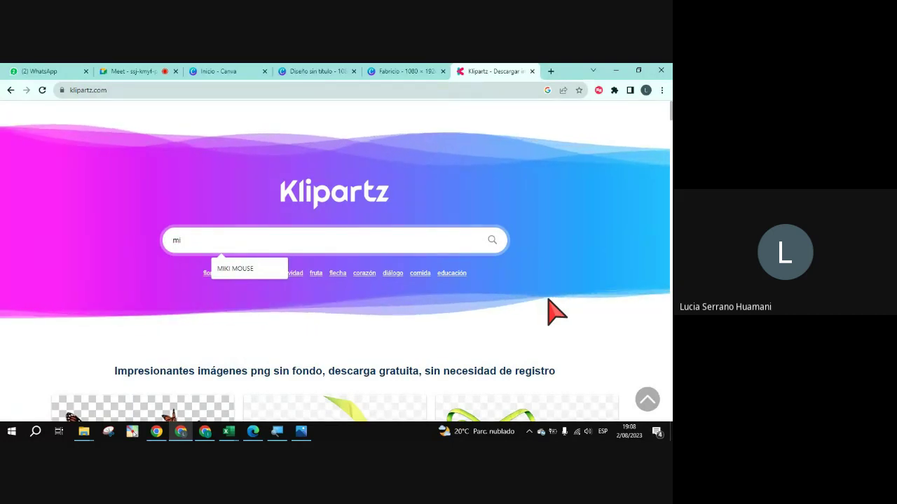
type("cki m")
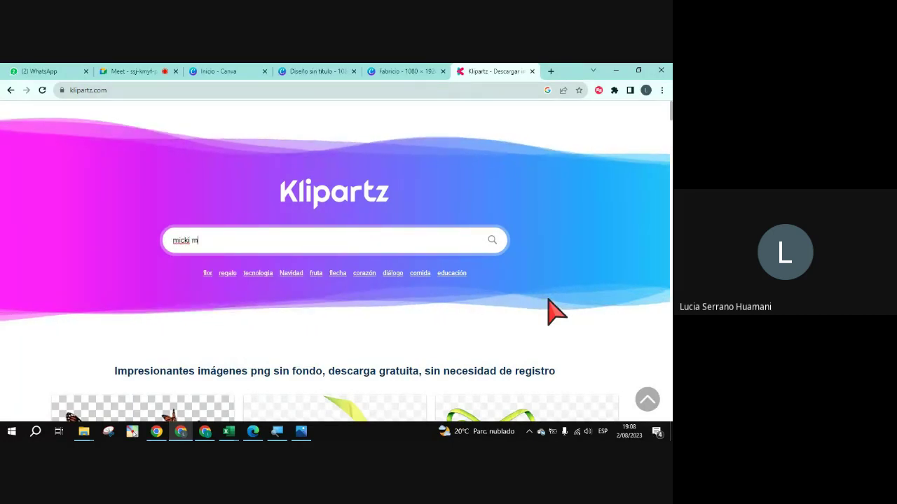
type("ouse")
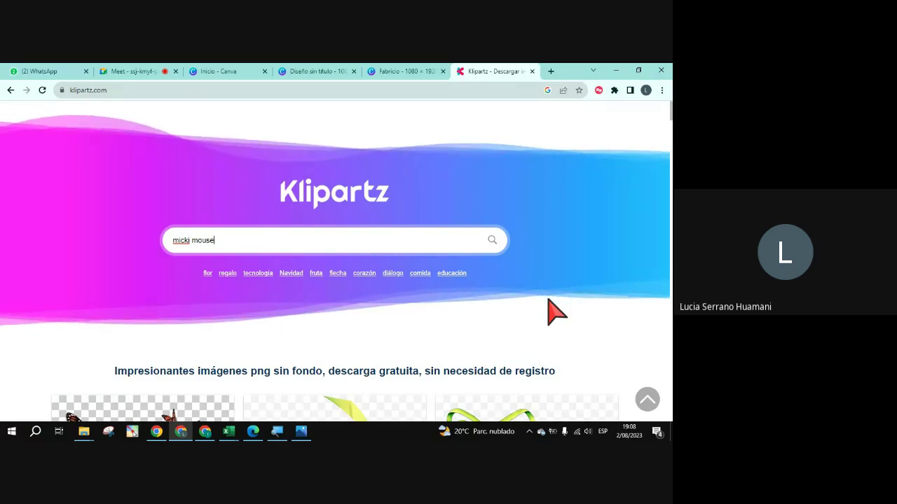
key("Return")
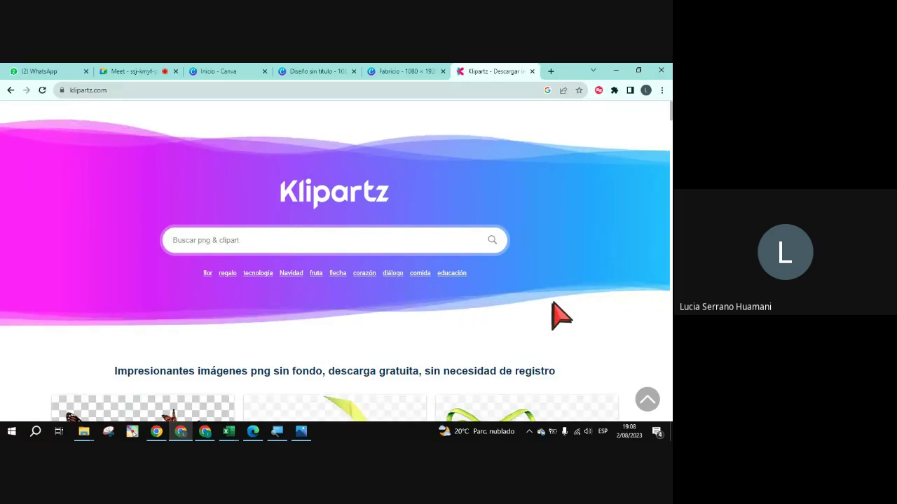
scroll(558, 306, "down", 2)
scroll(558, 306, "up", 2)
Step: Search Klipartz for the earlier term "MIKI MOUSE" and browse the transparent Mickey Mouse PNG images
left_click(296, 243)
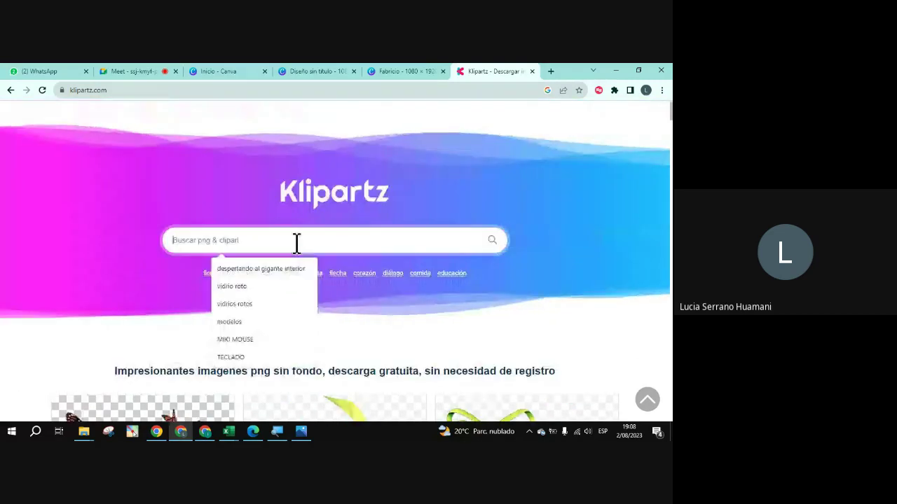
left_click(242, 339)
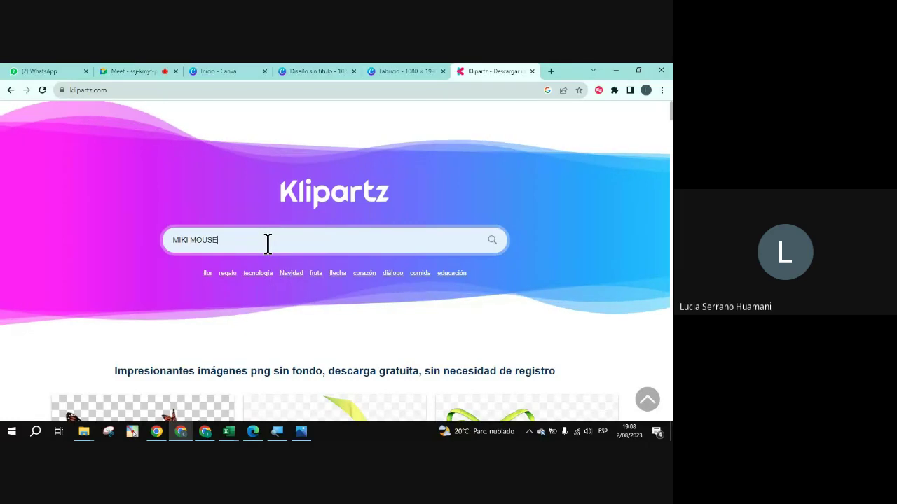
key("Return")
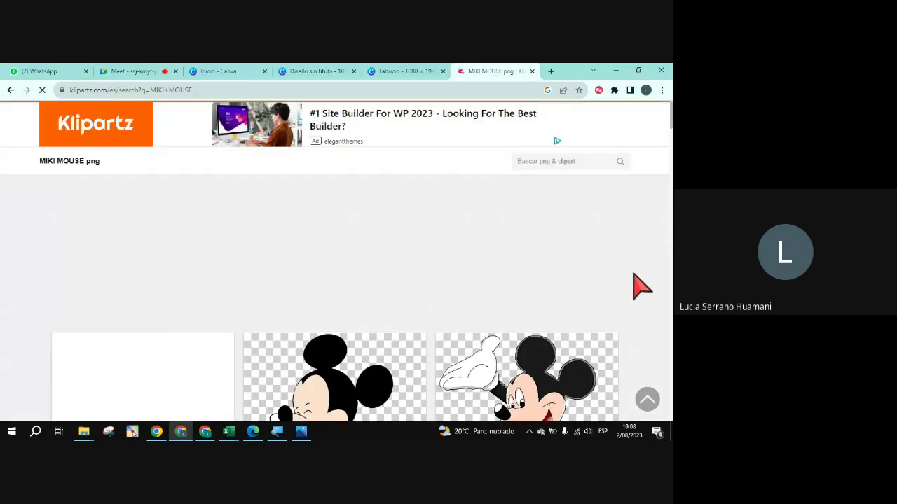
scroll(643, 285, "down", 3)
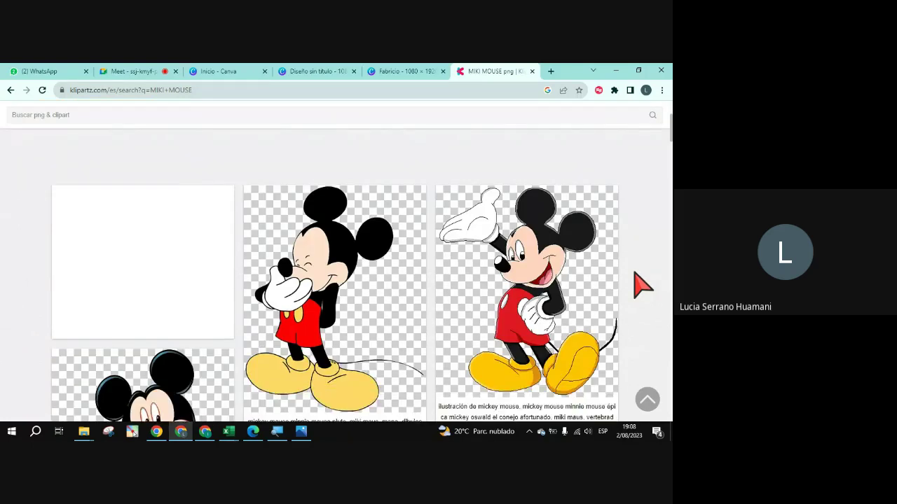
scroll(642, 285, "down", 1)
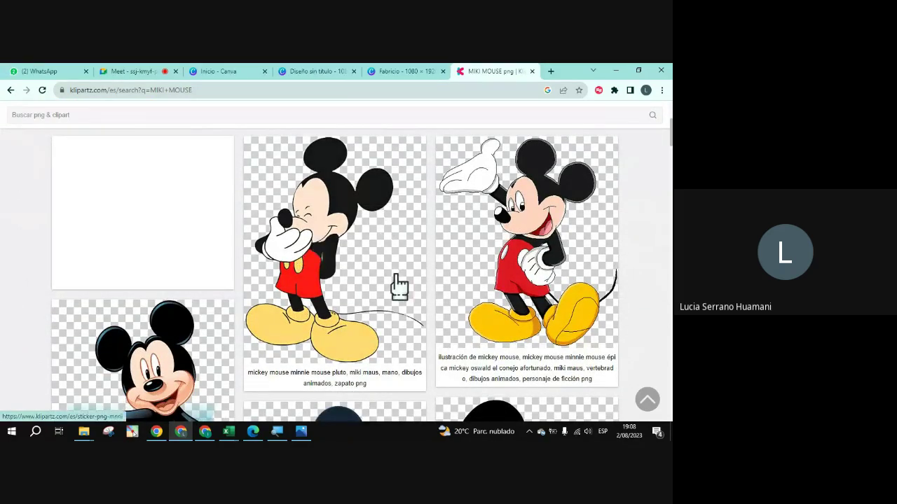
scroll(399, 286, "down", 2)
scroll(400, 286, "down", 2)
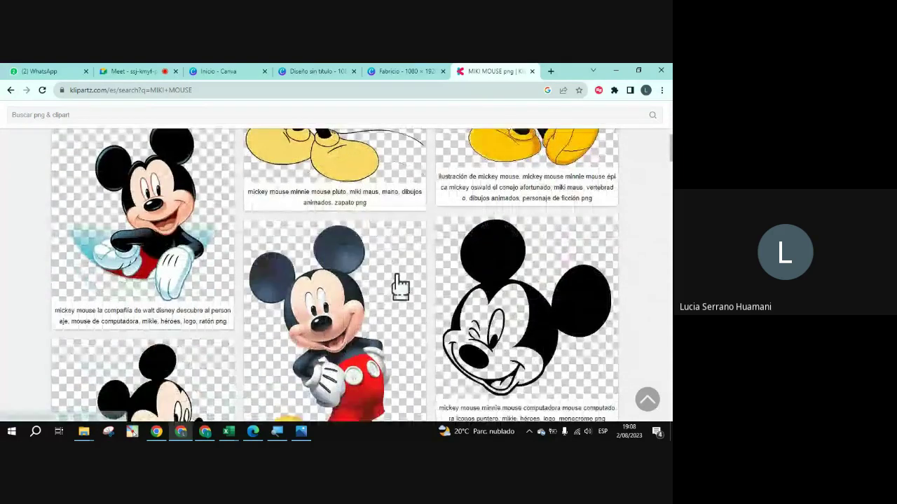
scroll(404, 286, "down", 1)
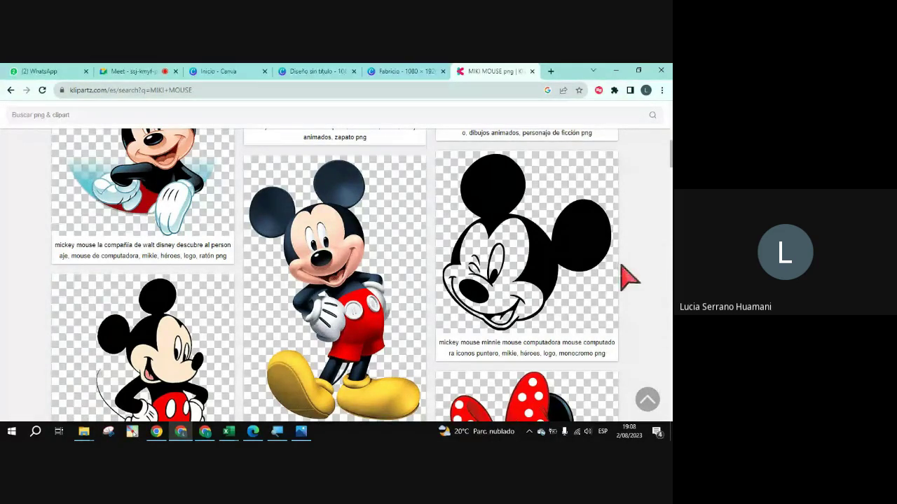
Step: Look through the transparent Mickey Mouse PNG results for "MIKI MOUSE" to find a character image suited to the invitation
scroll(628, 277, "down", 4)
scroll(626, 276, "up", 1)
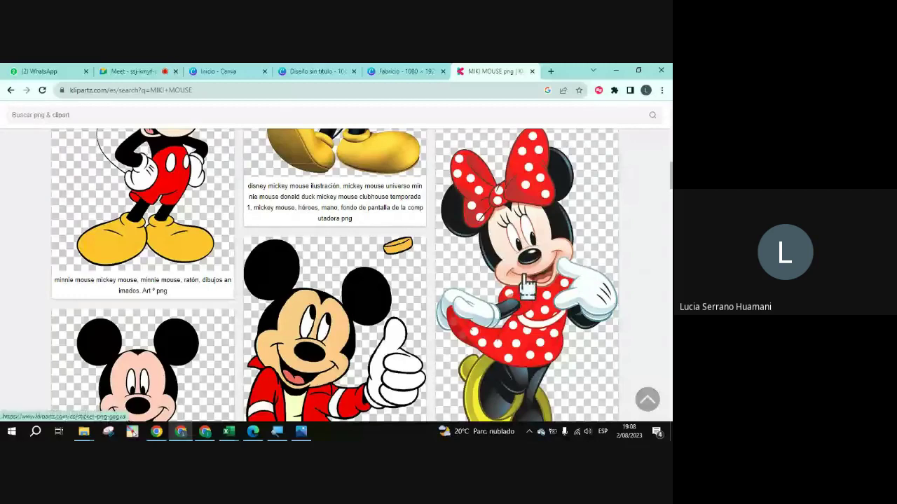
scroll(576, 248, "down", 4)
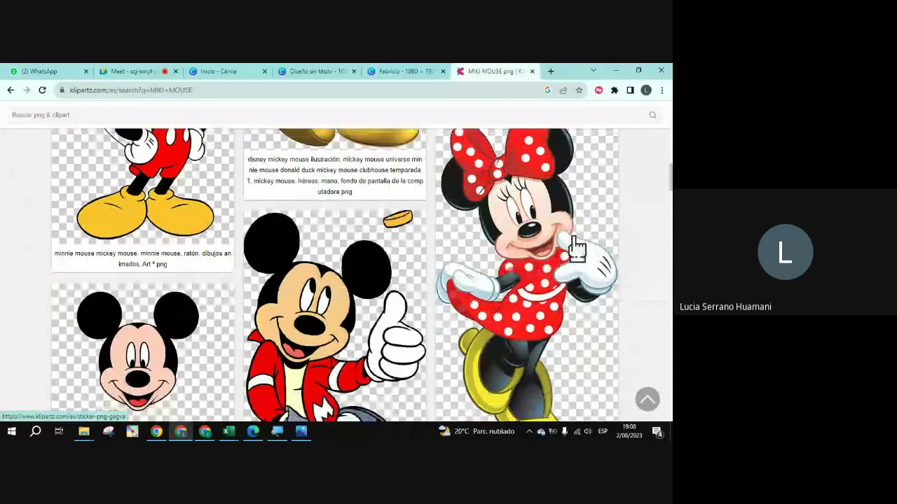
scroll(576, 249, "down", 3)
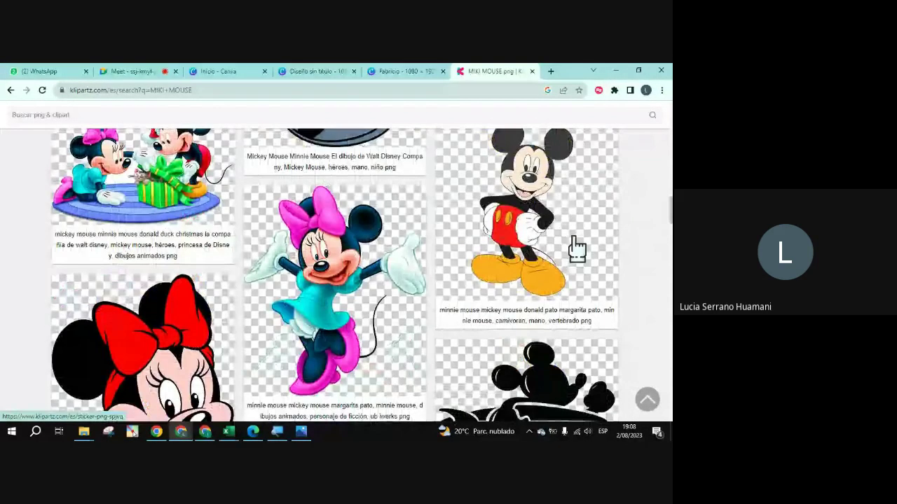
scroll(576, 249, "down", 5)
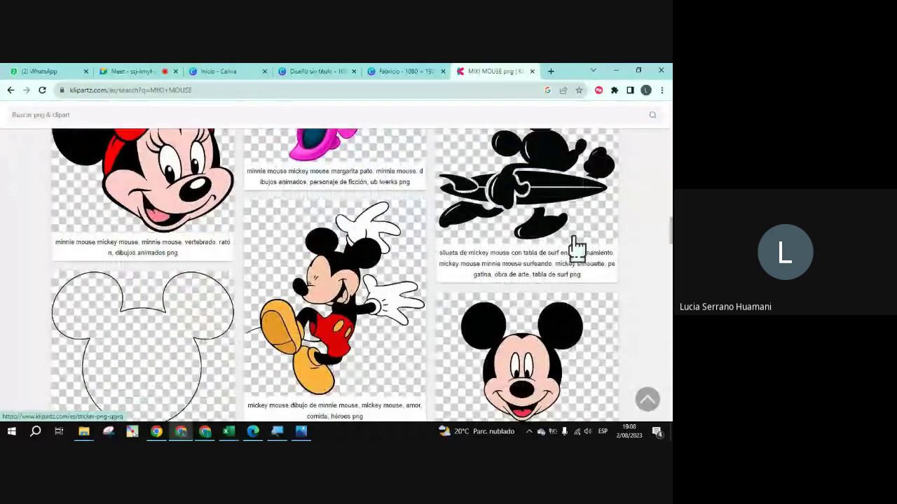
scroll(575, 249, "down", 3)
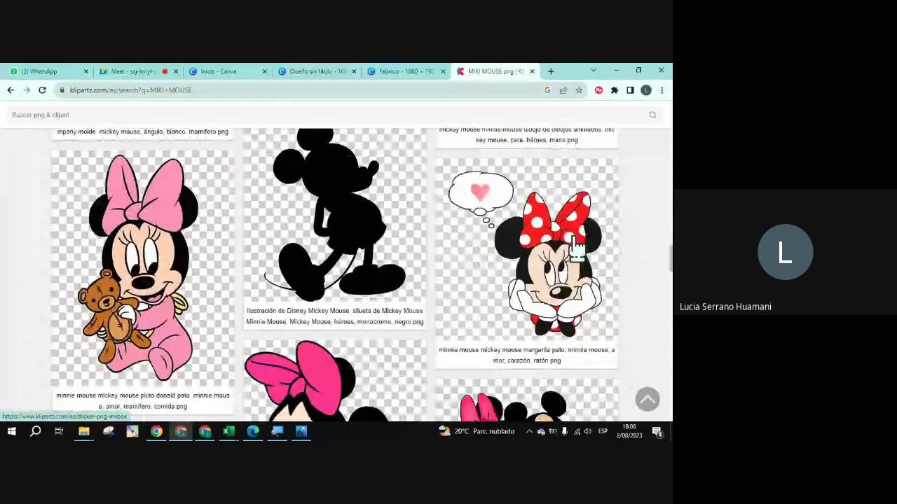
scroll(576, 249, "down", 3)
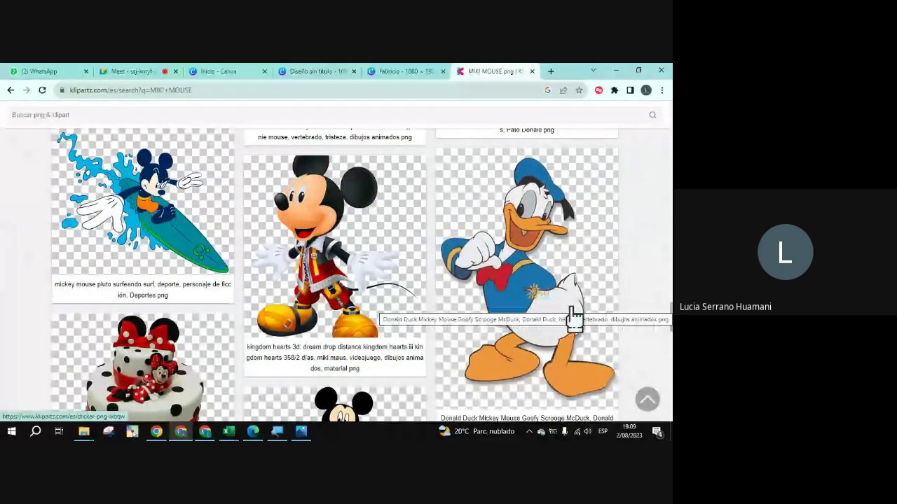
scroll(569, 308, "down", 1)
scroll(569, 308, "down", 8)
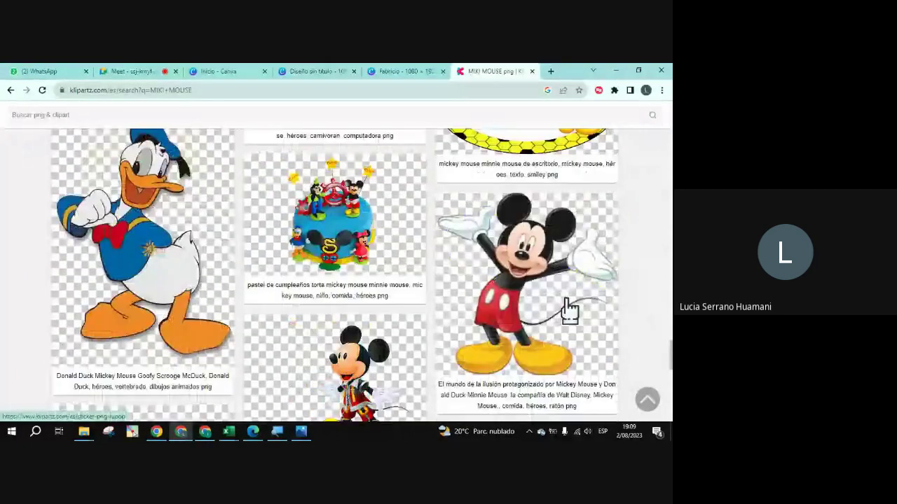
scroll(569, 308, "down", 7)
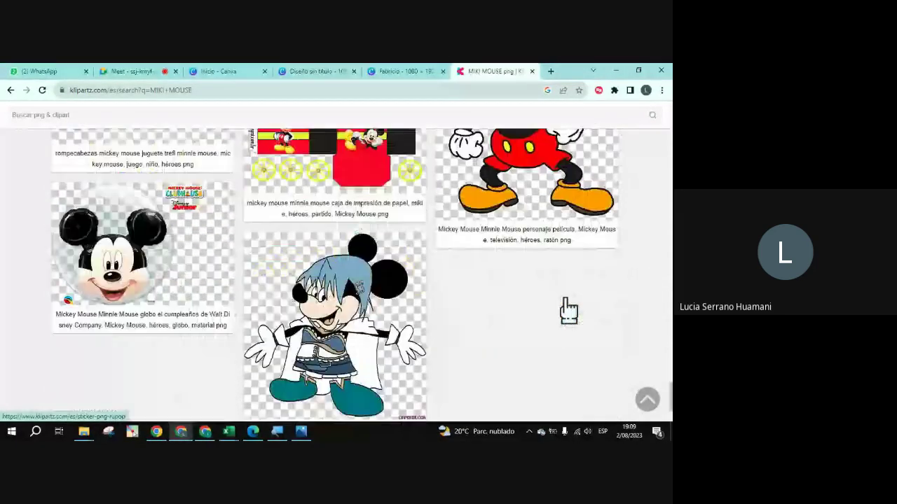
scroll(569, 308, "up", 10)
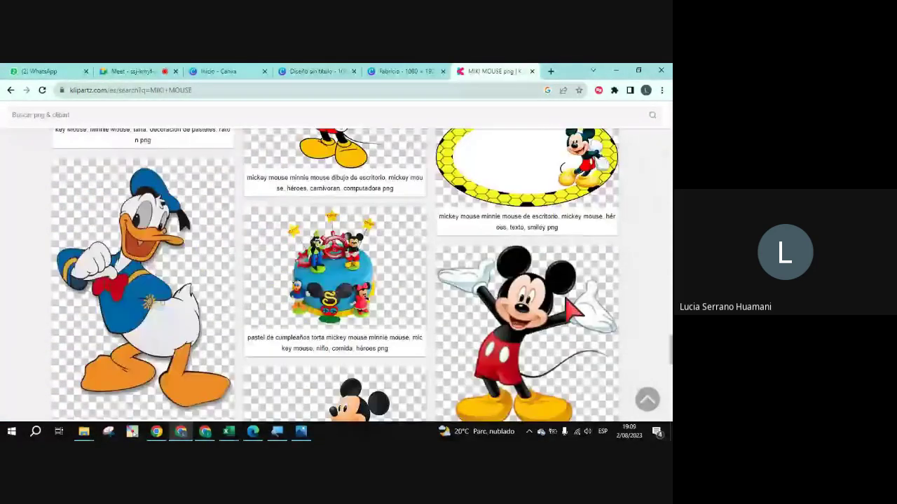
scroll(569, 308, "up", 3)
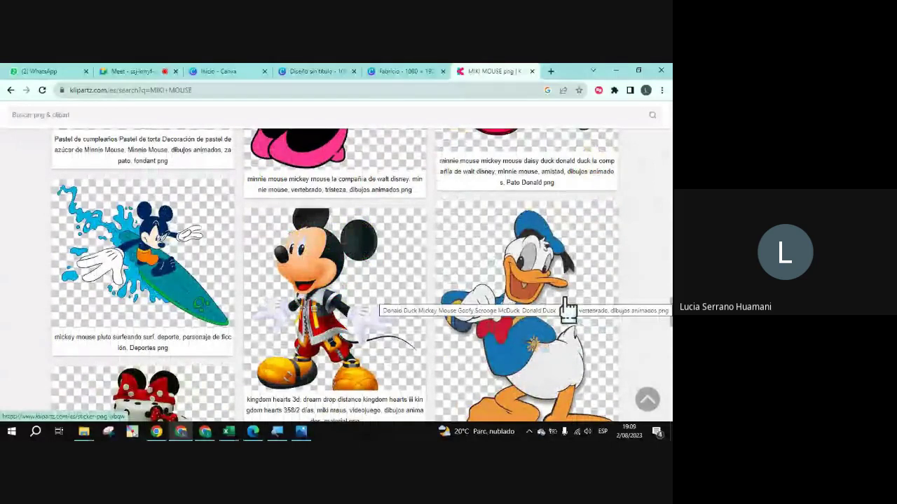
scroll(521, 330, "up", 5)
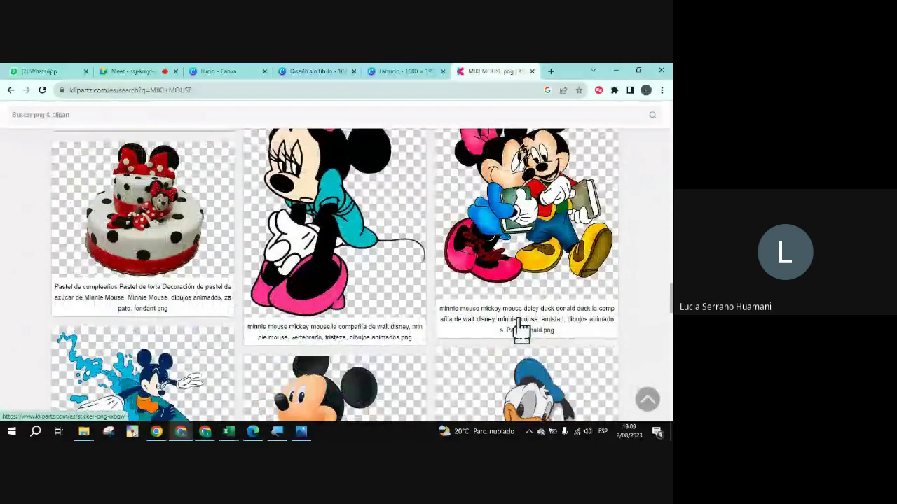
scroll(521, 329, "up", 10)
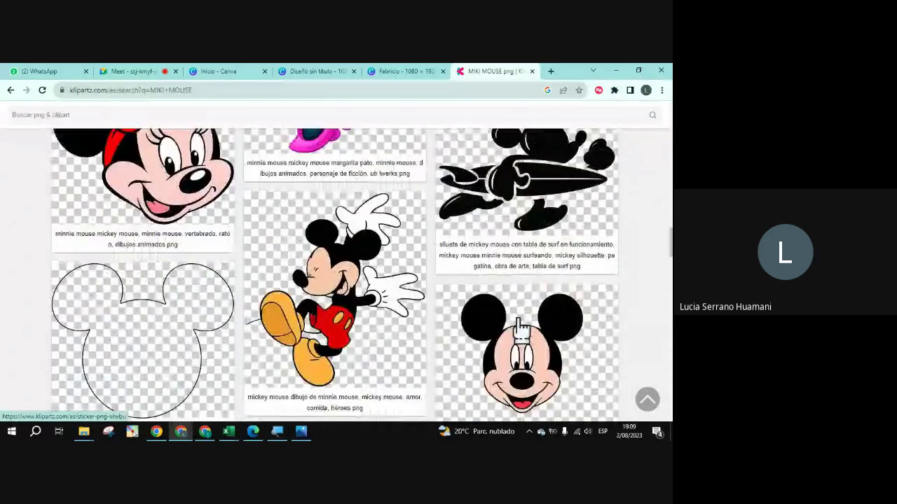
scroll(521, 329, "up", 8)
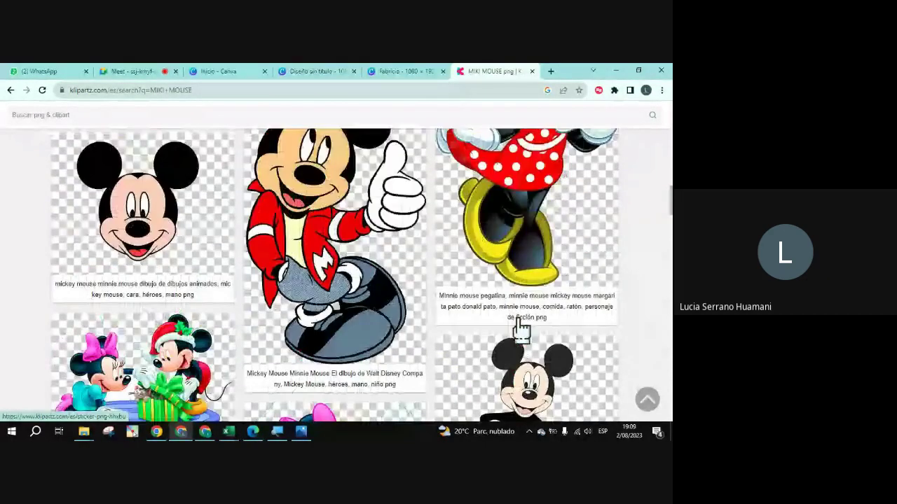
Step: Open the page of the full-body Mickey Mouse PNG with red shorts and yellow shoes from the Klipartz results
scroll(520, 329, "up", 3)
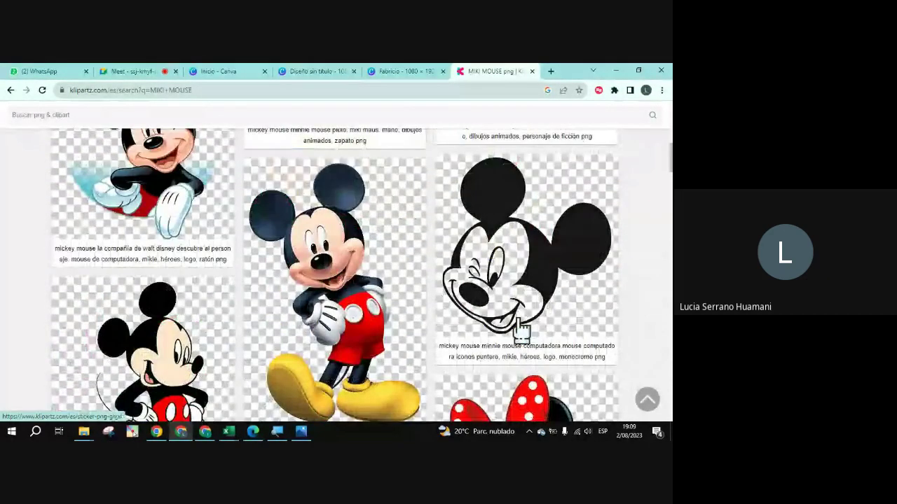
scroll(600, 315, "up", 3)
scroll(603, 315, "down", 3)
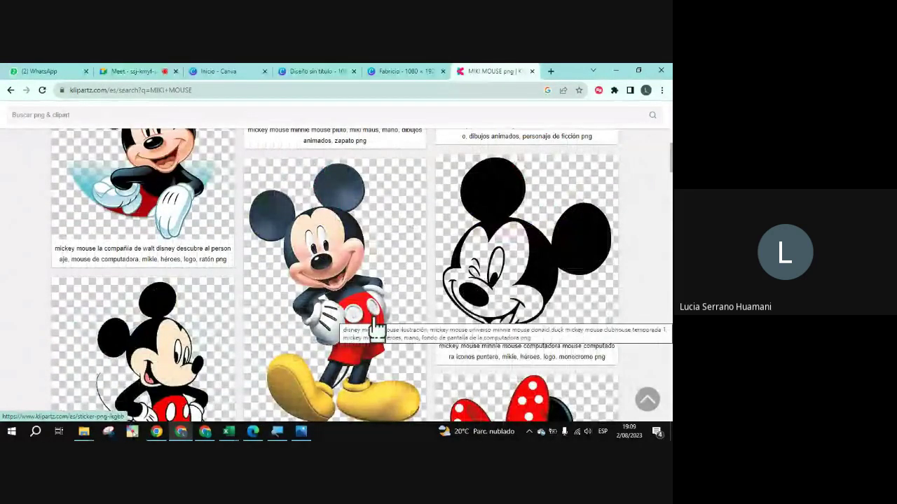
scroll(371, 304, "up", 5)
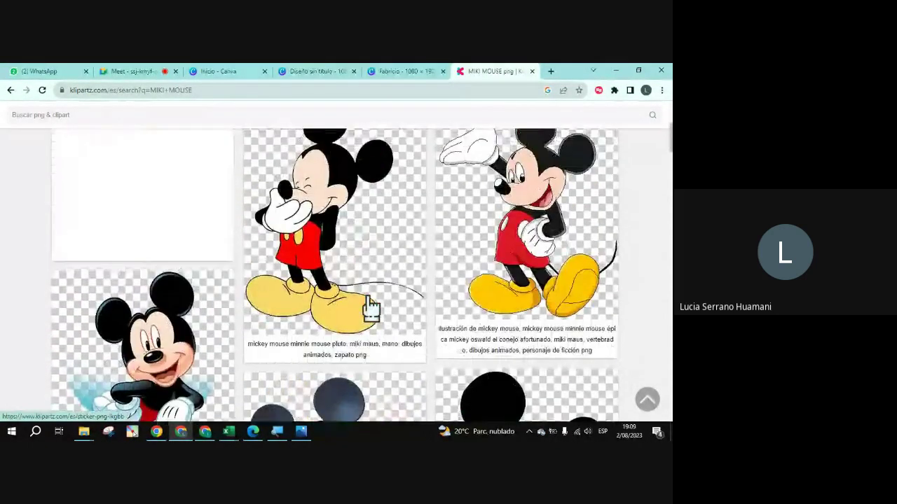
scroll(368, 307, "down", 5)
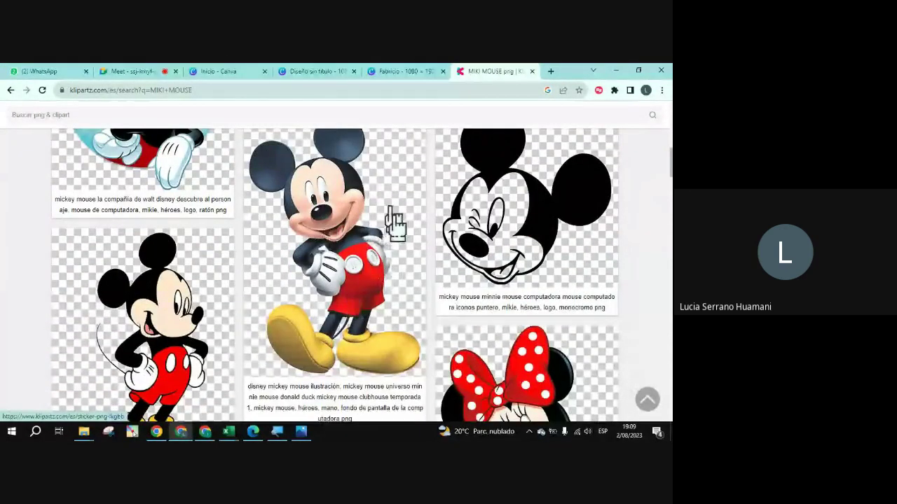
left_click(346, 250)
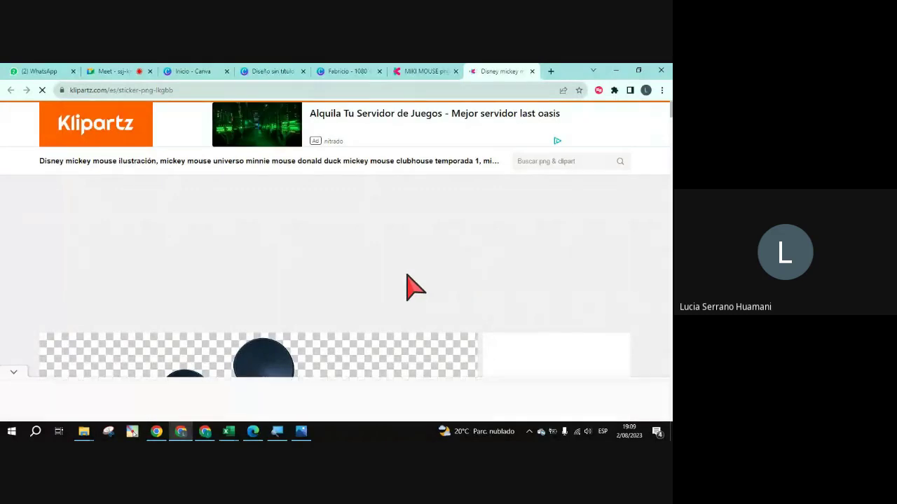
Step: Examine the related Mickey and friends PNG images on the opened image's page, and return to the main Mickey picture
scroll(415, 287, "down", 5)
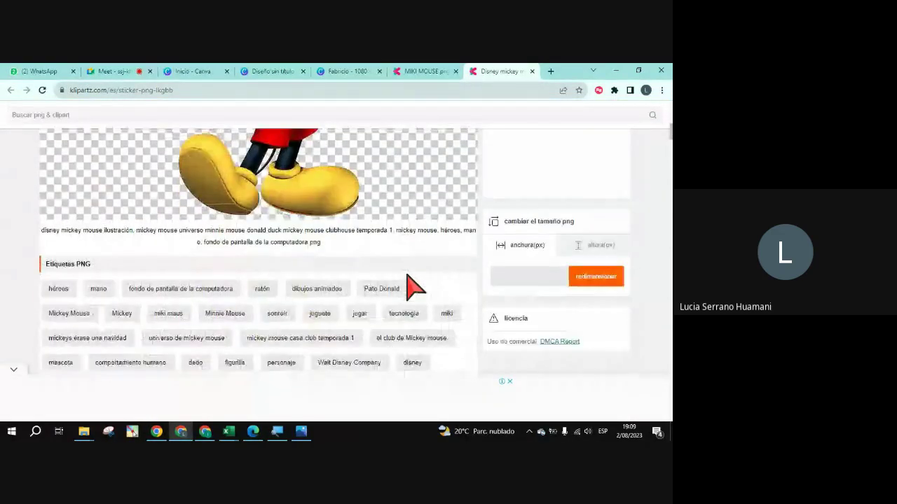
scroll(416, 287, "down", 8)
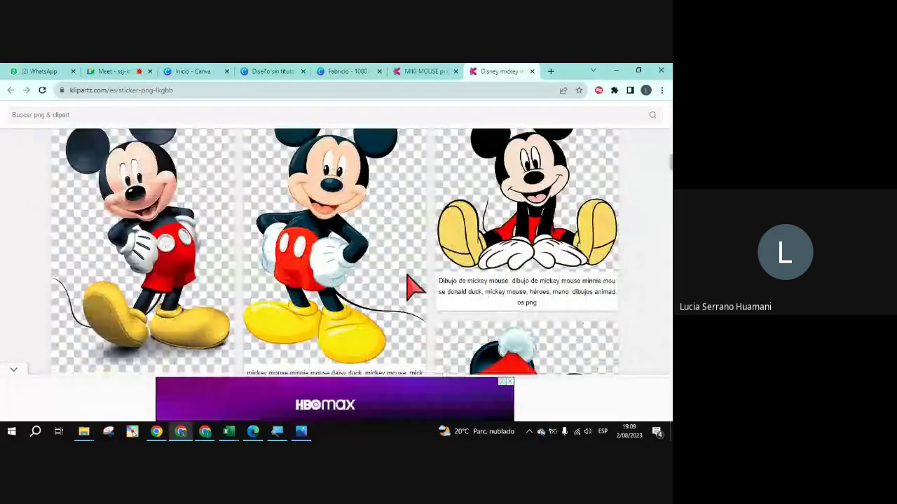
scroll(414, 287, "down", 4)
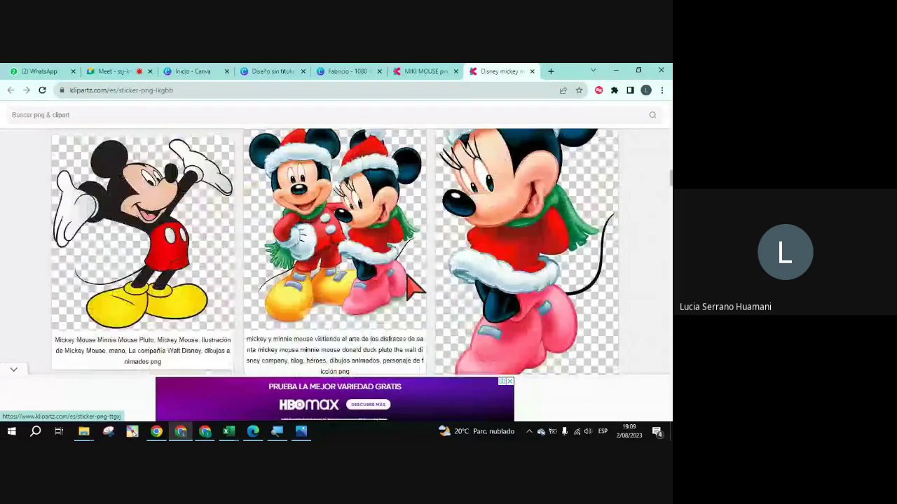
scroll(414, 288, "down", 3)
scroll(414, 288, "up", 3)
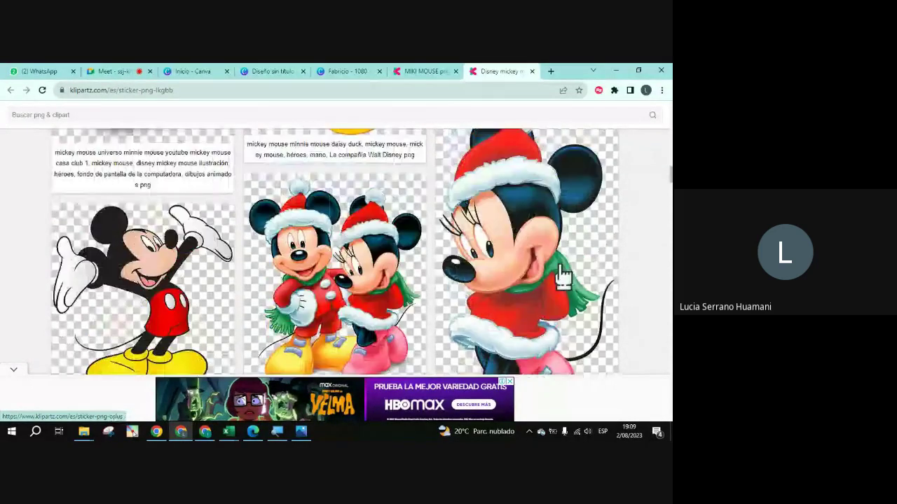
scroll(562, 277, "down", 1)
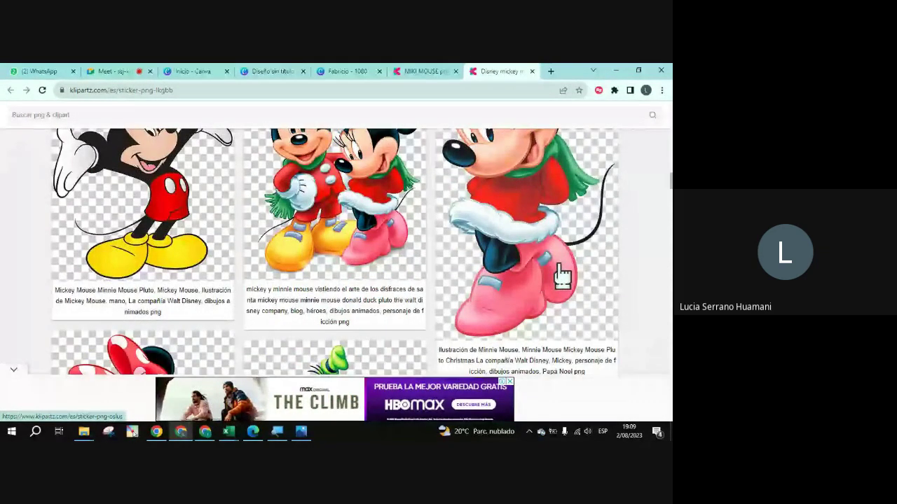
scroll(562, 276, "down", 3)
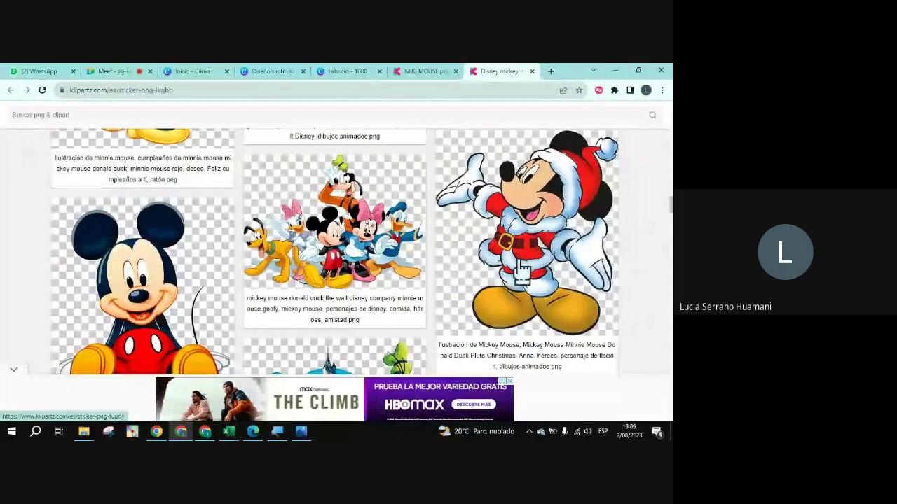
scroll(524, 249, "down", 2)
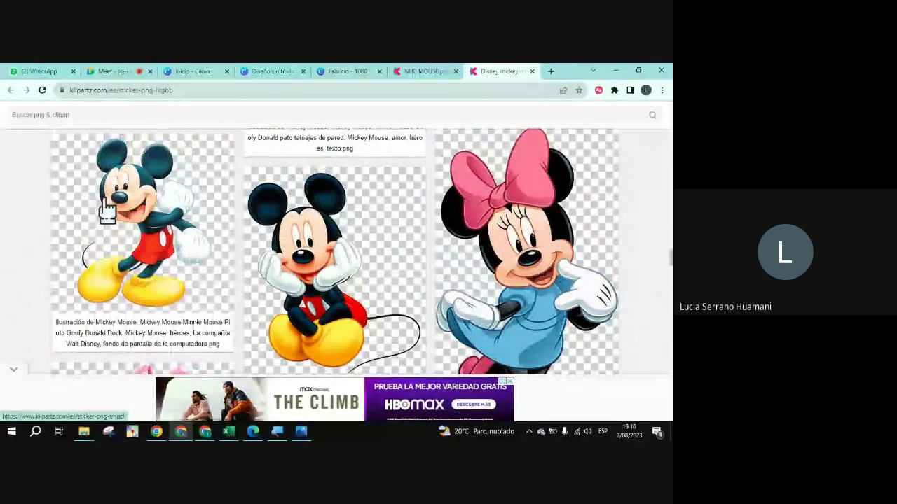
scroll(335, 252, "down", 2)
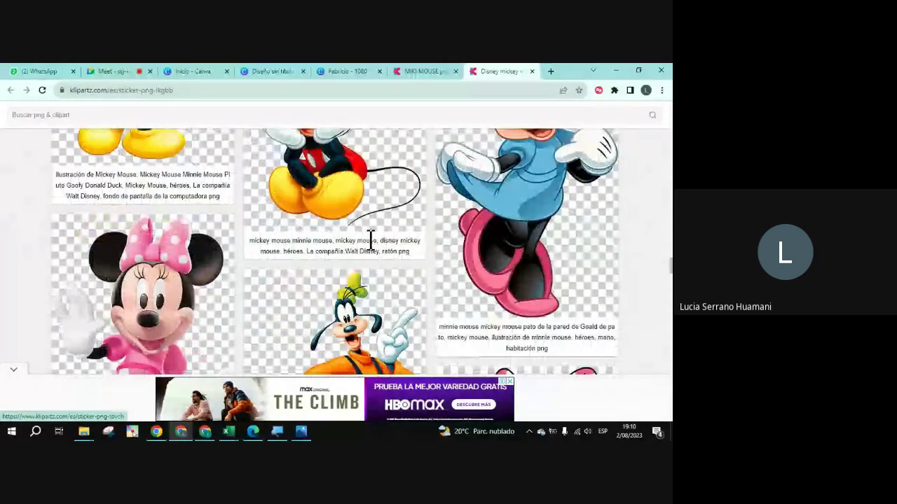
scroll(371, 240, "up", 3)
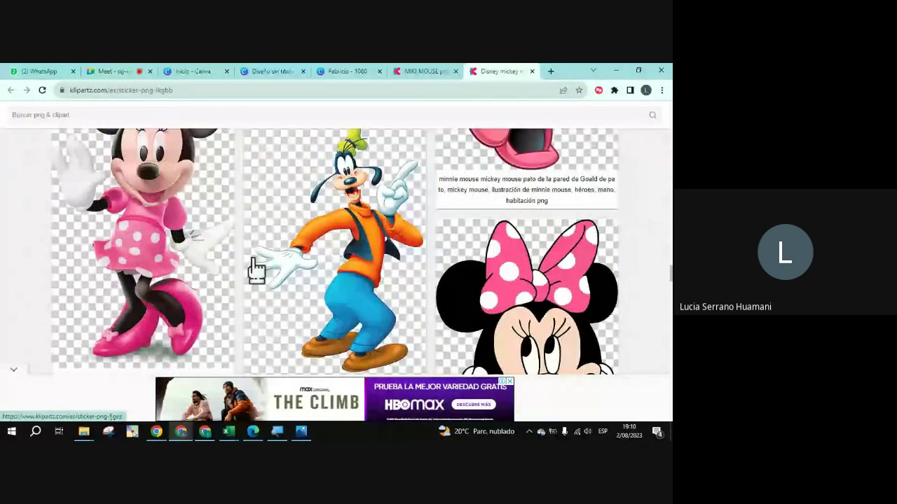
scroll(344, 272, "down", 2)
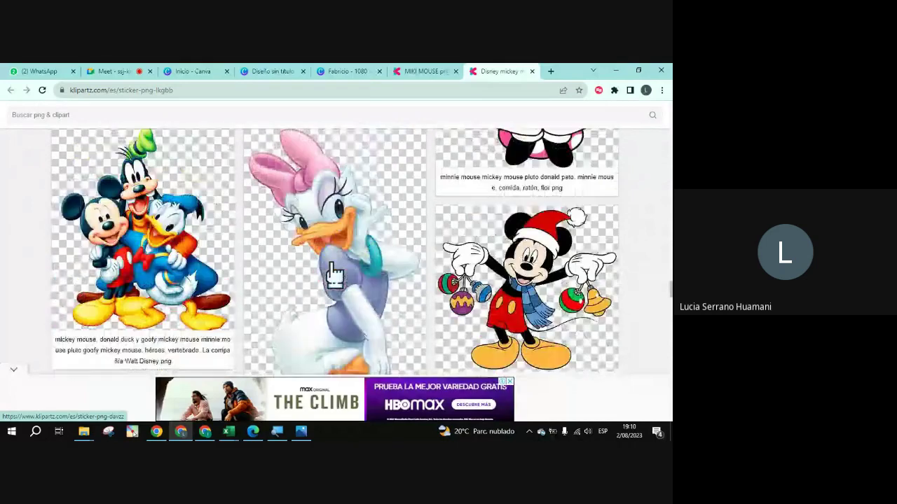
scroll(334, 276, "down", 1)
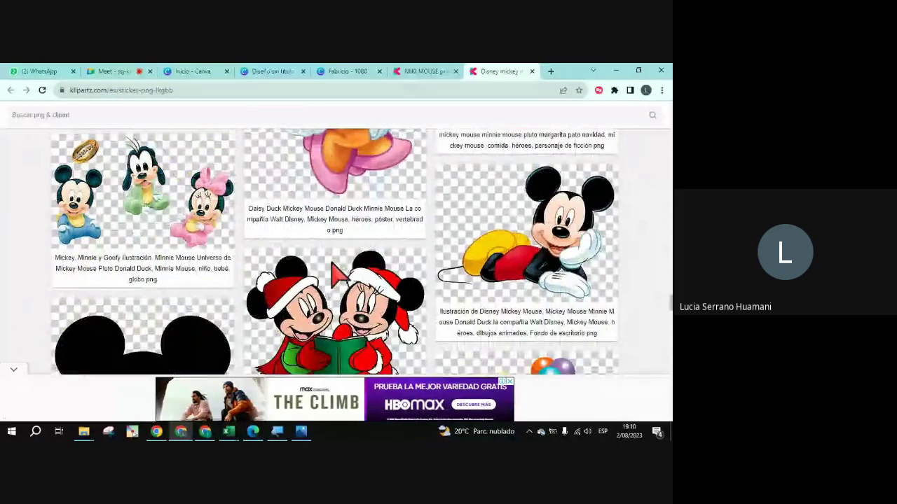
scroll(337, 273, "down", 4)
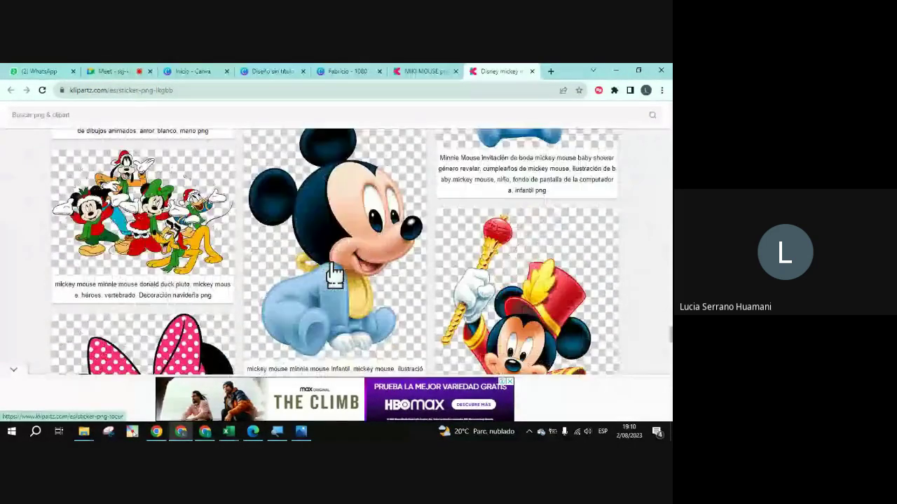
scroll(334, 275, "down", 7)
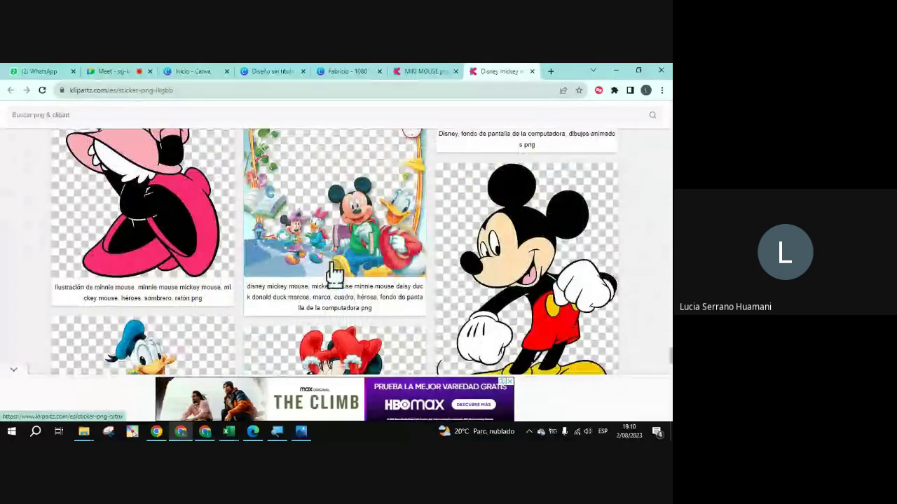
scroll(334, 275, "down", 10)
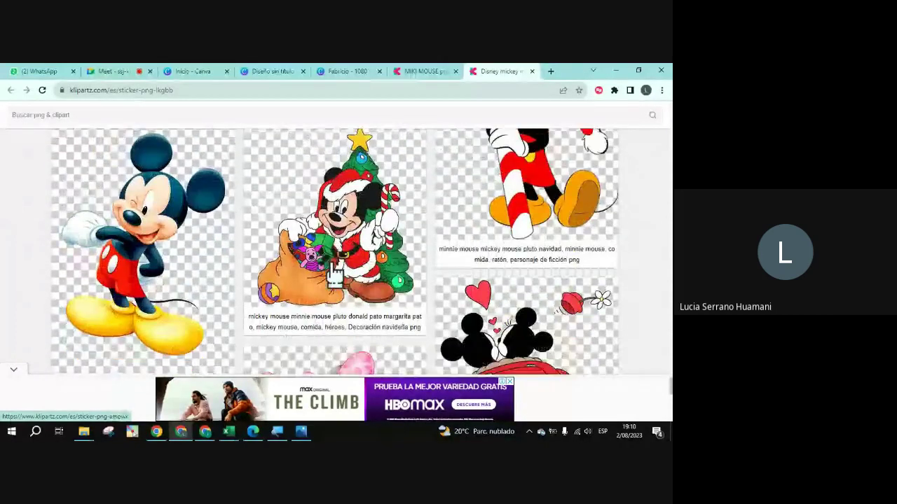
scroll(334, 275, "down", 8)
scroll(330, 273, "up", 3)
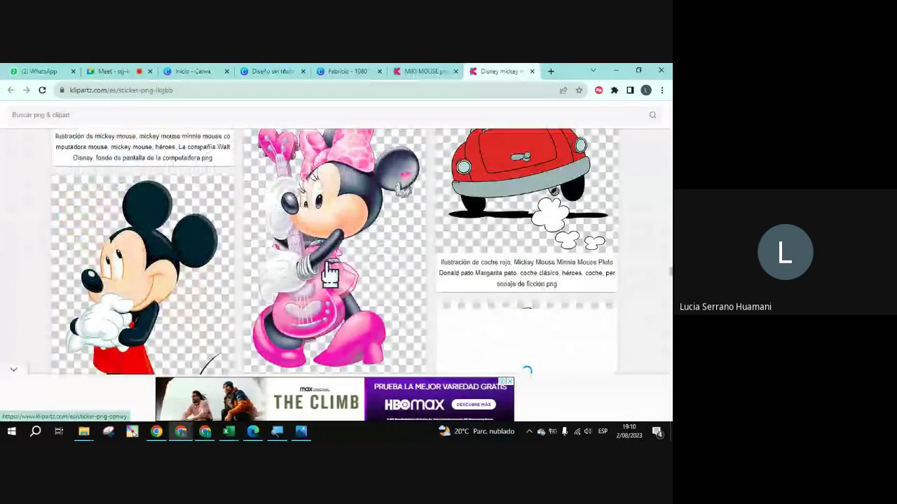
scroll(330, 273, "up", 8)
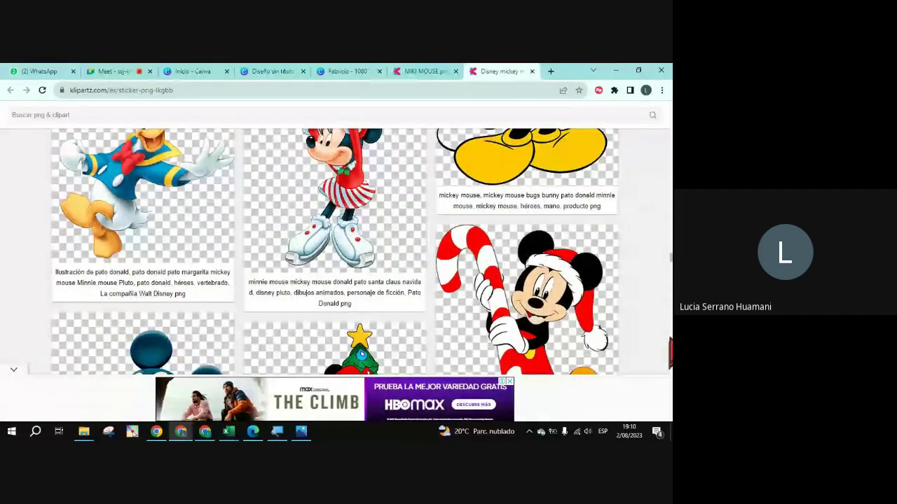
scroll(661, 136, "up", 15)
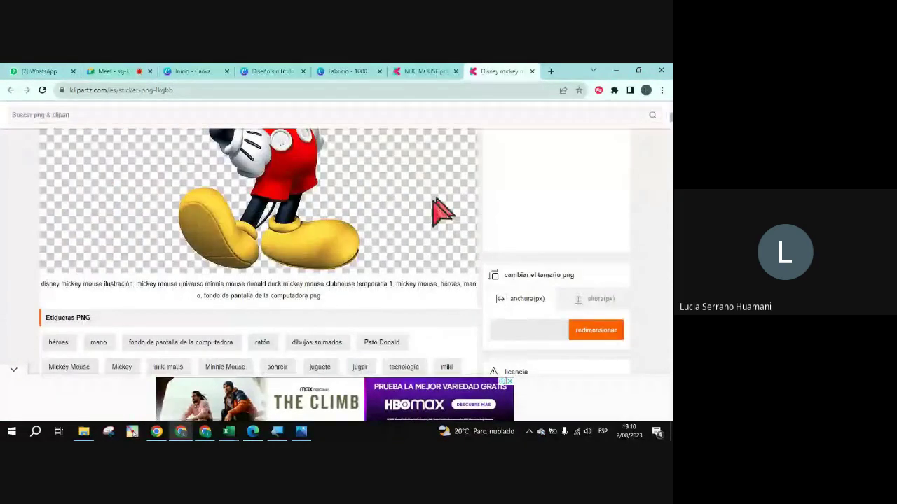
Step: Browse the other Mickey, Minnie and Christmas-themed PNGs suggested below the chosen image, and go back up to the full-body Mickey
scroll(438, 274, "down", 2)
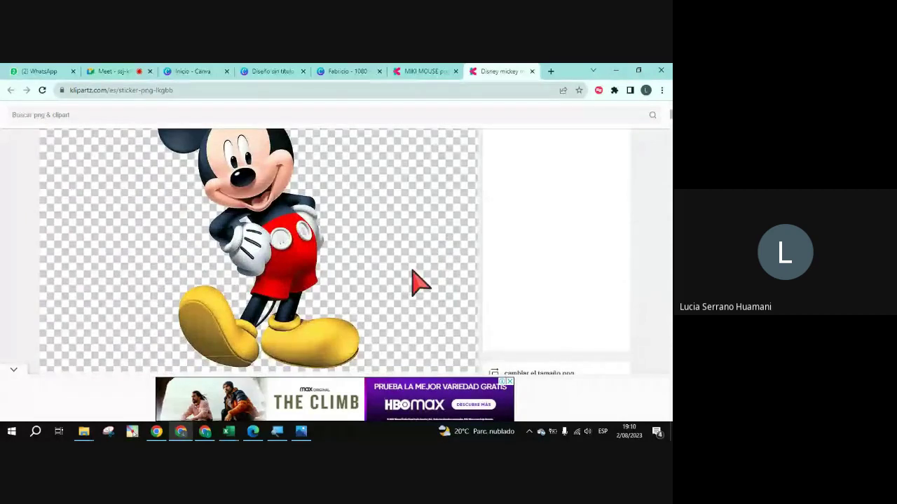
scroll(375, 262, "down", 12)
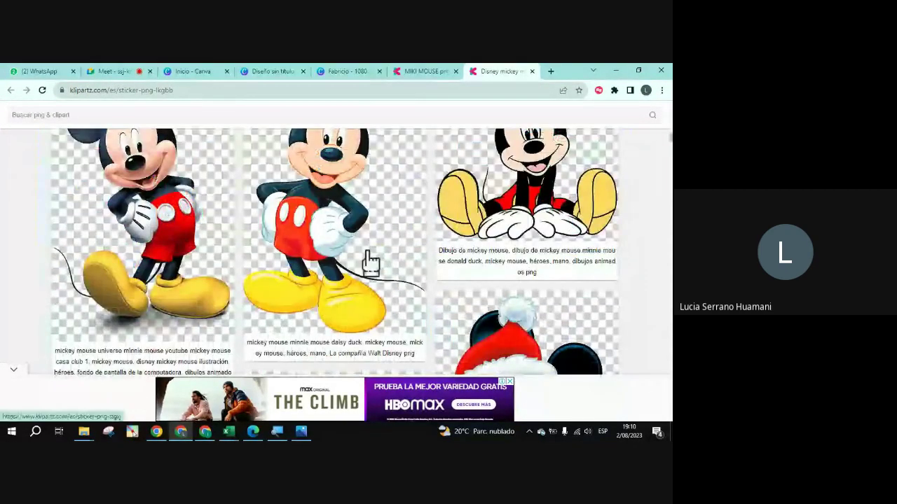
scroll(374, 263, "down", 4)
scroll(370, 263, "up", 2)
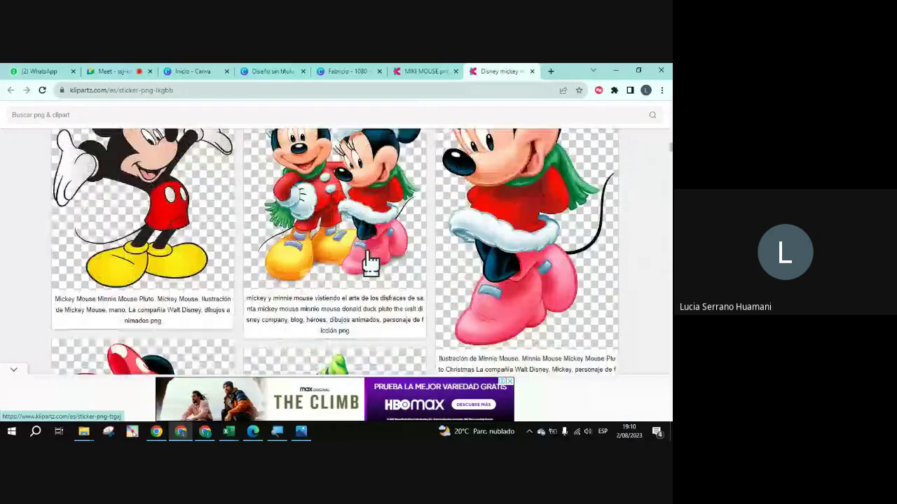
scroll(370, 263, "down", 4)
scroll(370, 263, "down", 4)
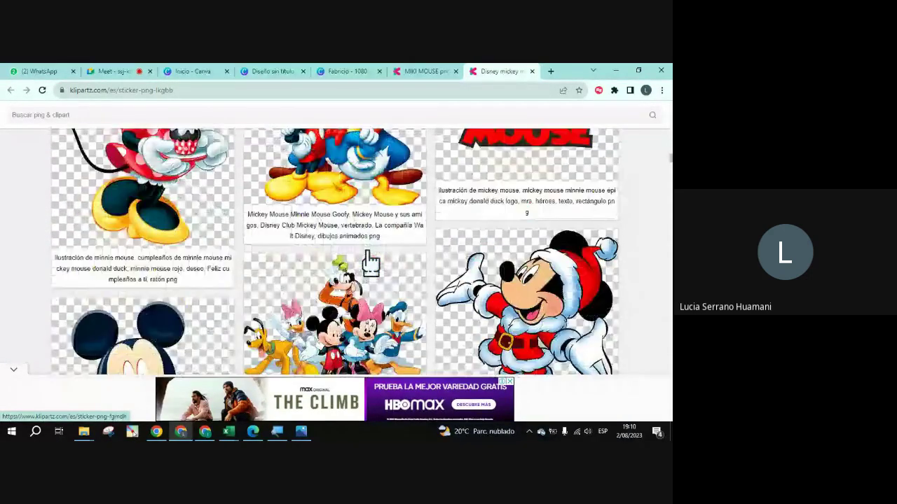
scroll(371, 262, "up", 3)
scroll(371, 263, "up", 10)
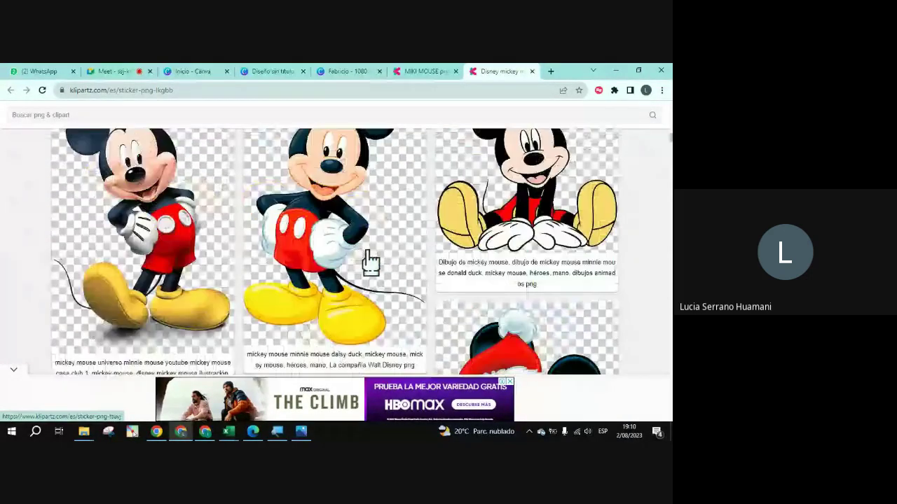
scroll(320, 240, "up", 1)
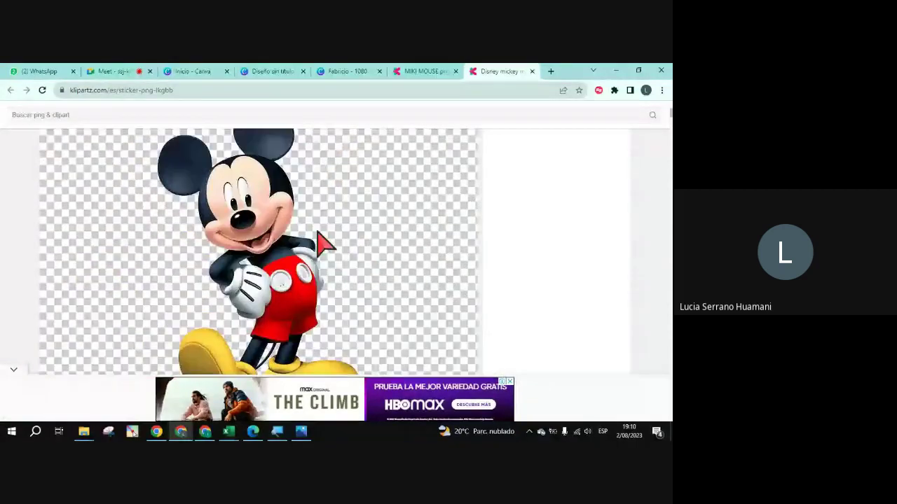
scroll(330, 246, "down", 1)
scroll(329, 247, "up", 1)
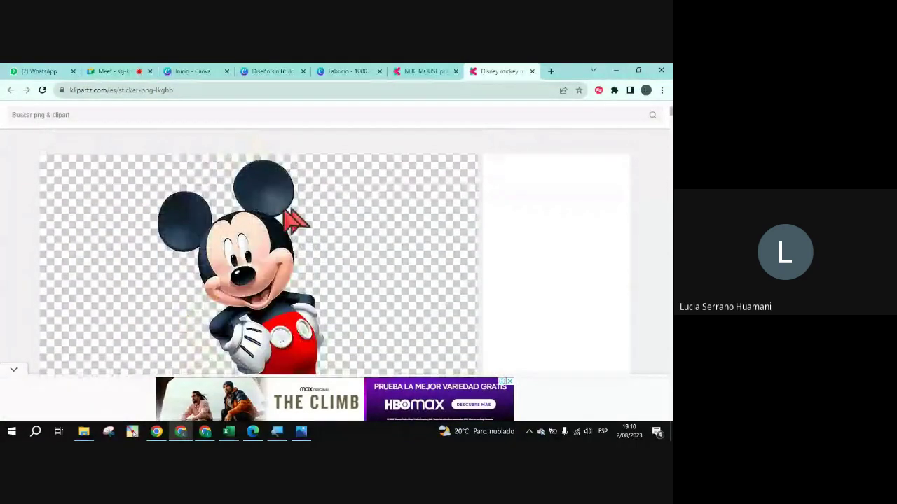
scroll(298, 252, "down", 1)
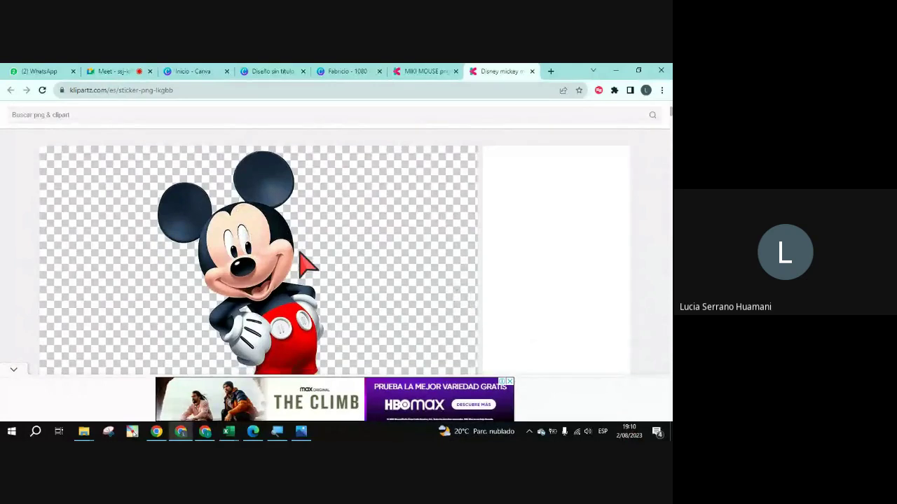
scroll(309, 259, "down", 2)
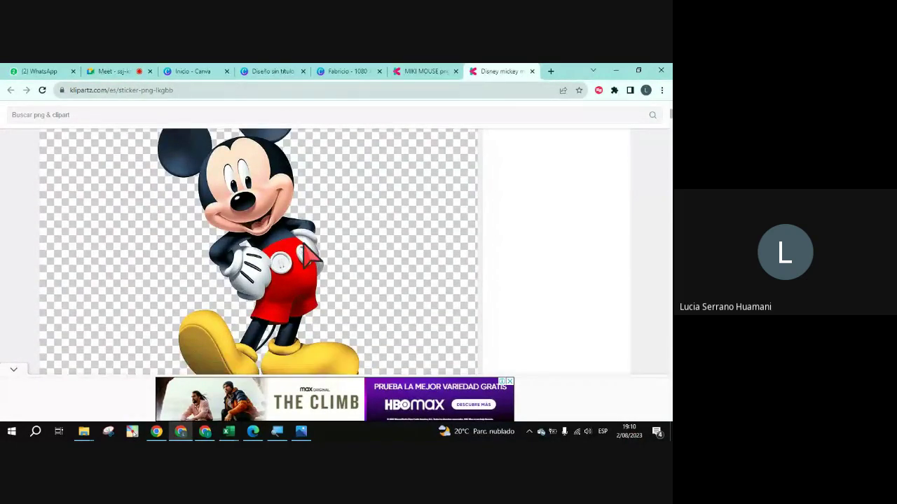
Step: Request the free 437x641px PNG download of the full-body Mickey and start the human verification
scroll(308, 256, "down", 5)
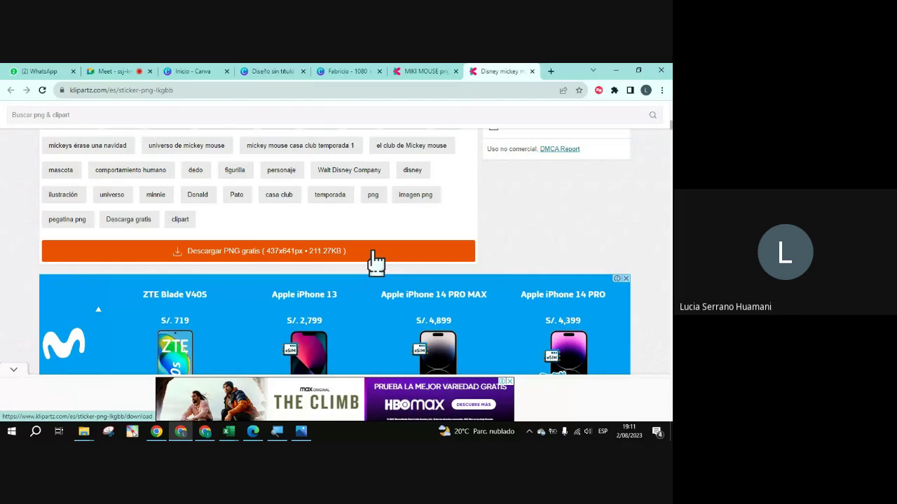
left_click(374, 256)
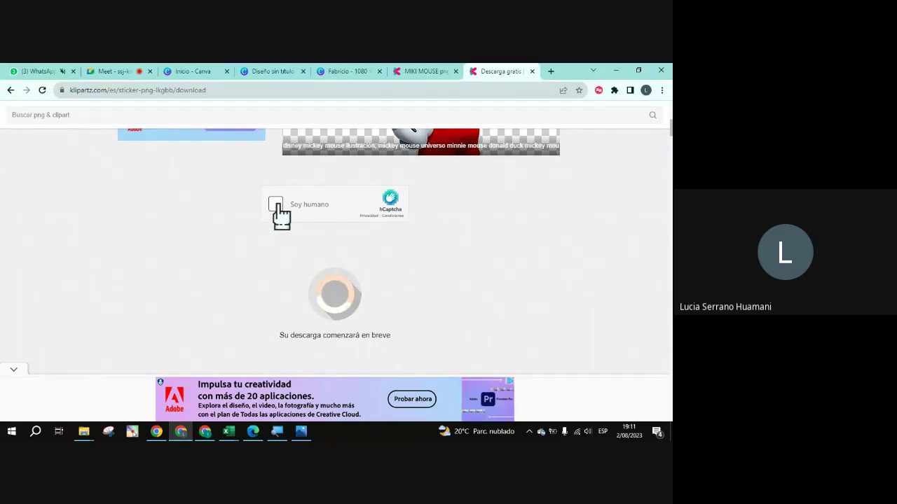
left_click(276, 203)
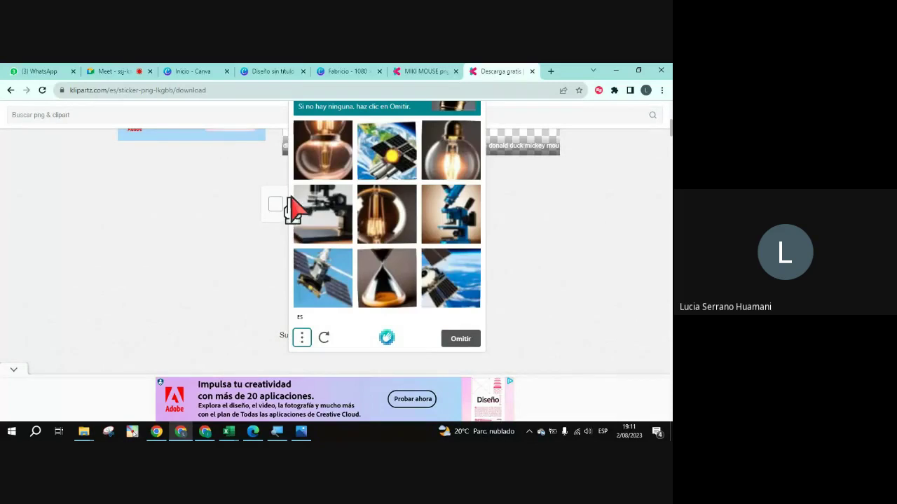
scroll(555, 280, "up", 1)
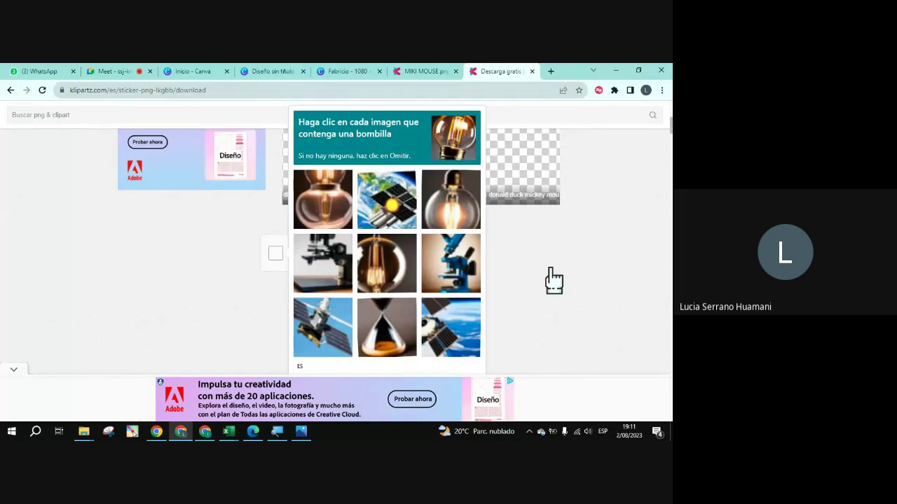
scroll(553, 280, "down", 1)
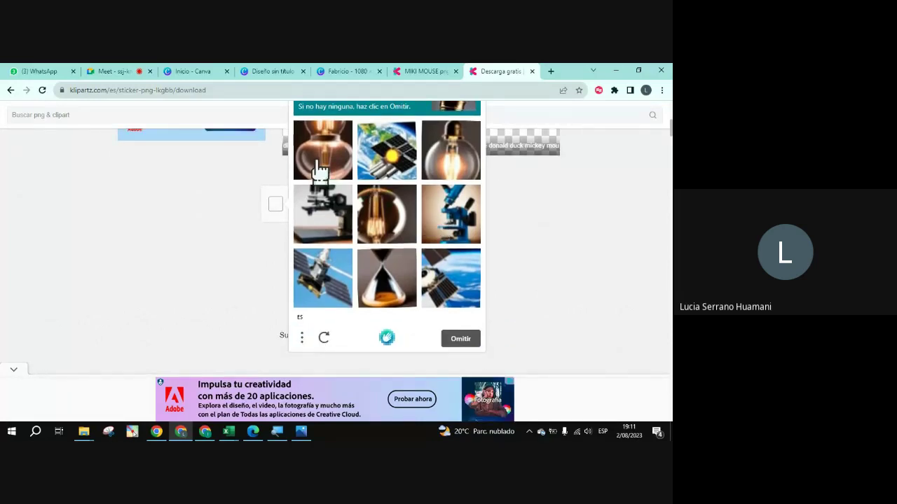
Step: Select the three light-bulb images in the human verification and submit it to download the Mickey PNG
left_click(321, 174)
left_click(429, 165)
left_click(401, 221)
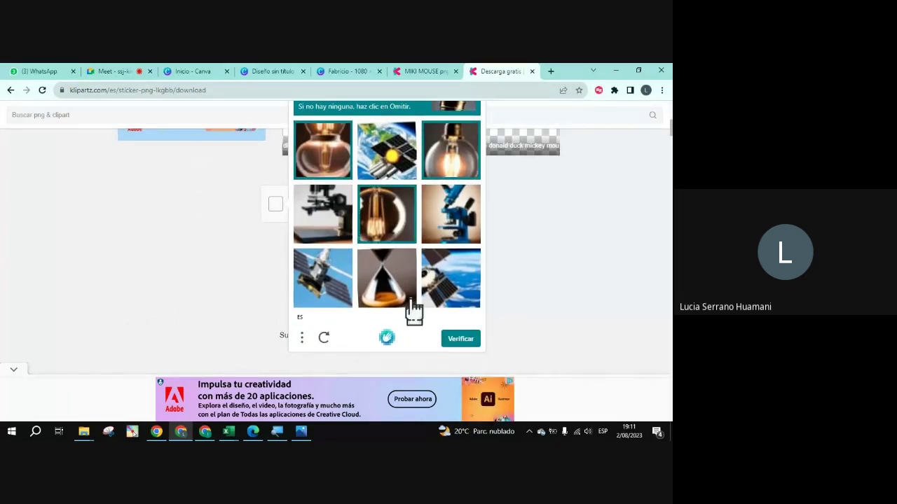
left_click(461, 339)
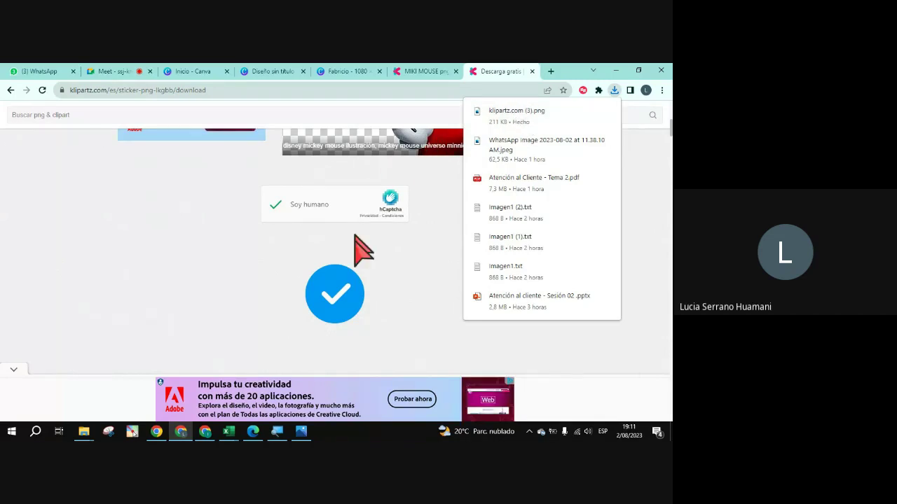
scroll(456, 293, "up", 3)
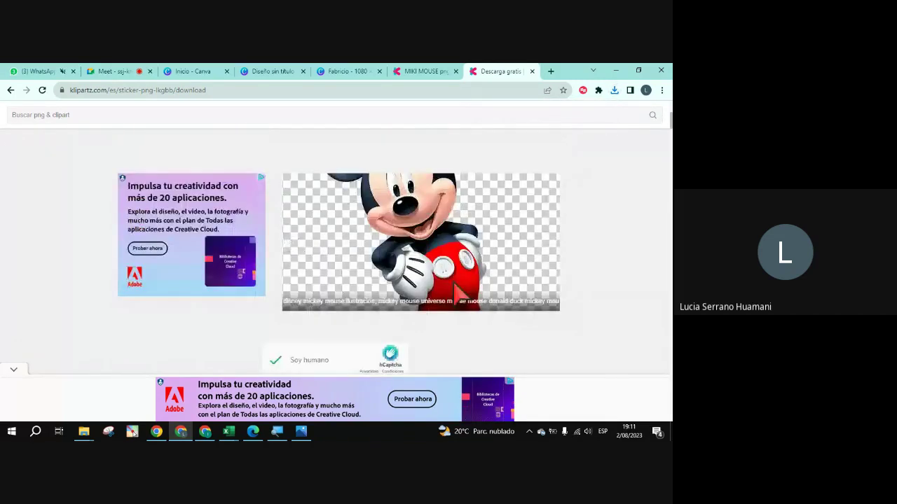
scroll(455, 295, "up", 1)
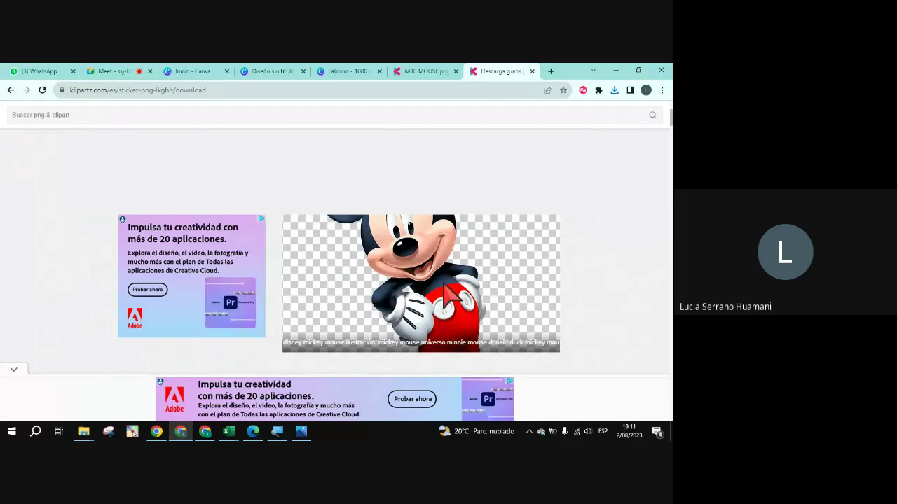
Step: Switch to the untitled 1080 × 1920 px Canva design and upload the image klipartz.com (3) from the Descargas folder
left_click(273, 71)
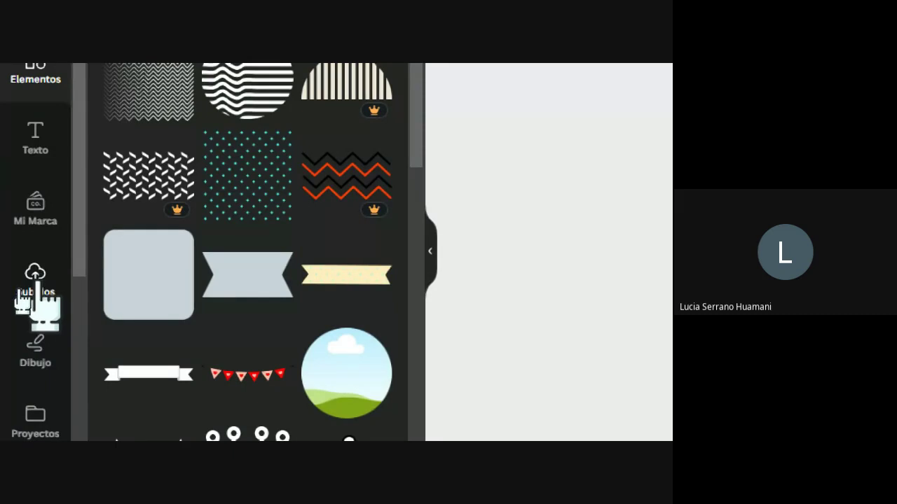
left_click(38, 288)
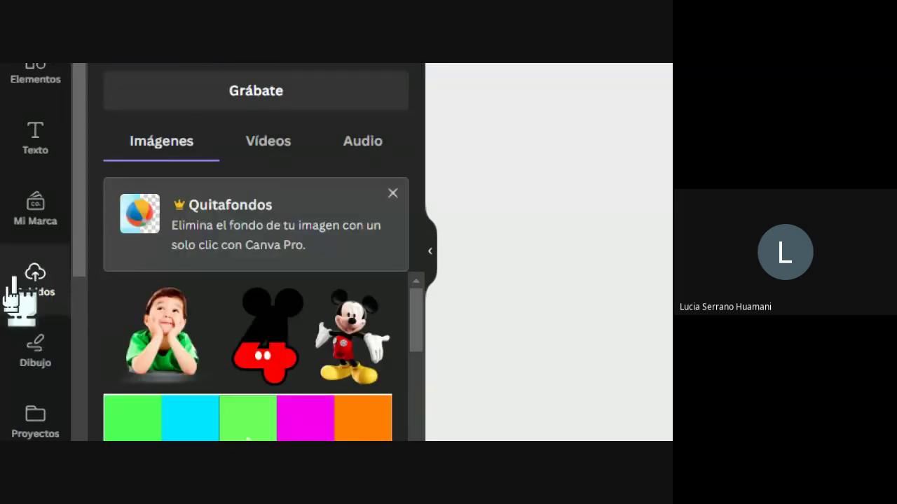
scroll(169, 88, "up", 1)
scroll(168, 88, "up", 2)
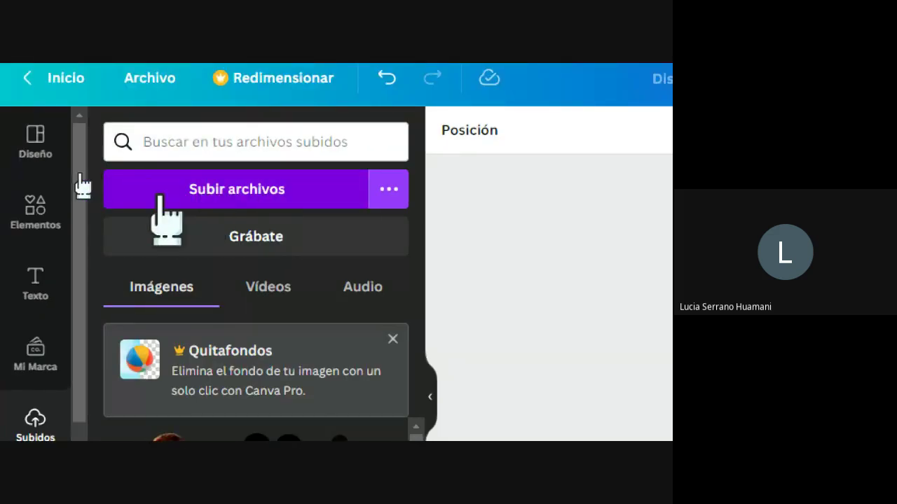
left_click(252, 198)
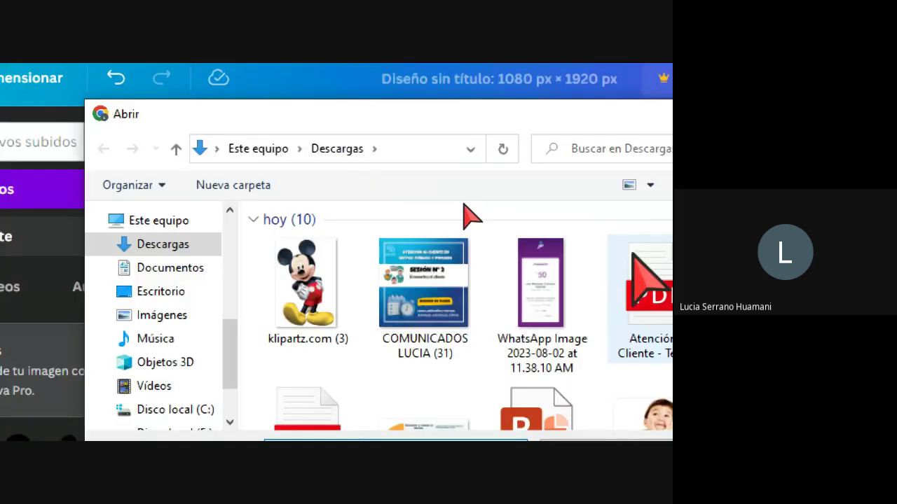
left_click(220, 324)
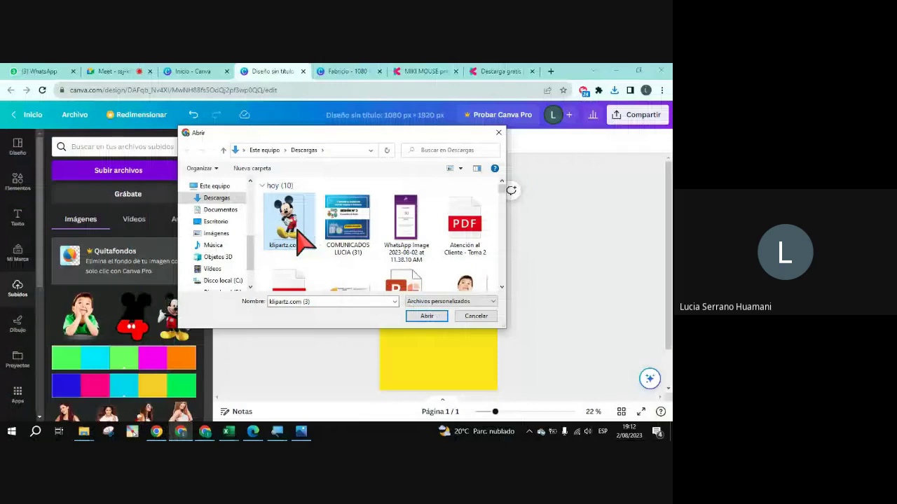
double_click(298, 227)
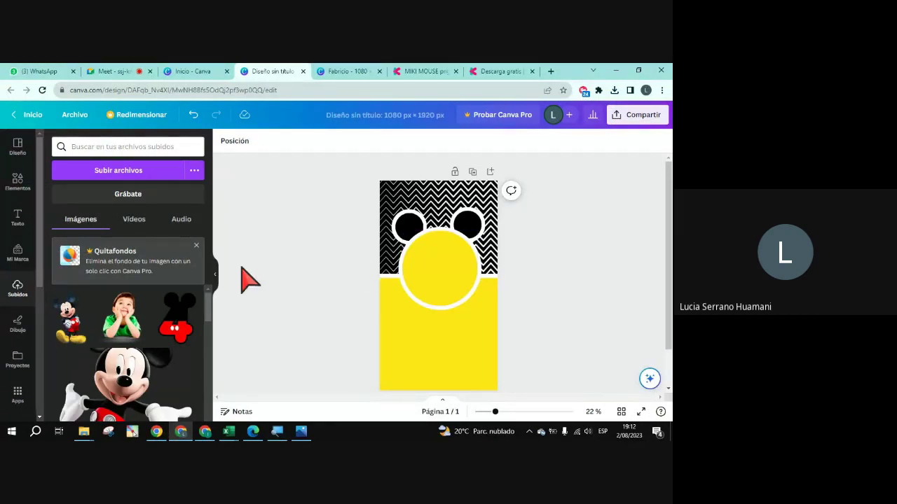
Step: Add the uploaded full-body Mickey to the page, shrink it to about 478 × 701, and centre it inside the yellow circle
left_click(80, 341)
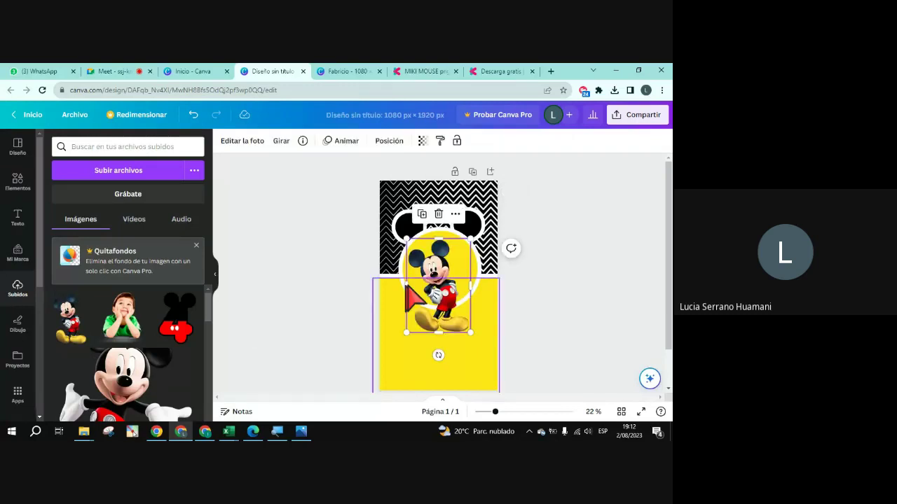
left_click_drag(447, 303, 445, 277)
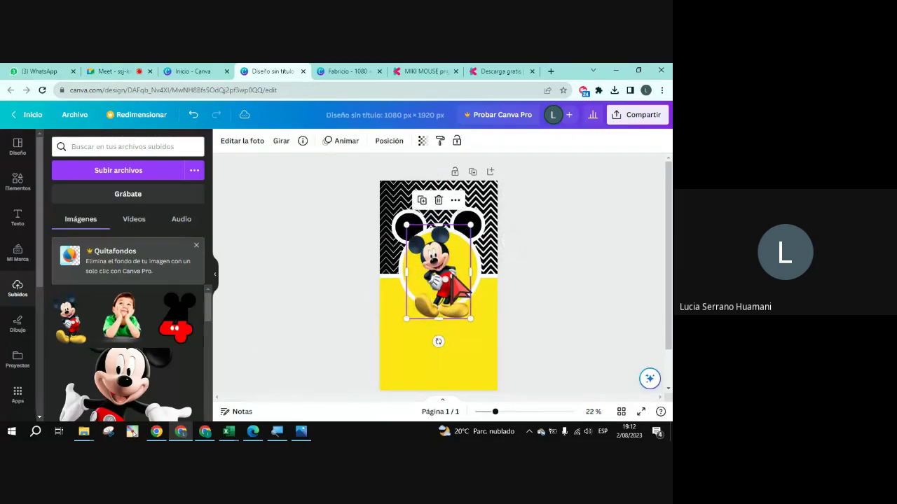
left_click_drag(470, 226, 458, 242)
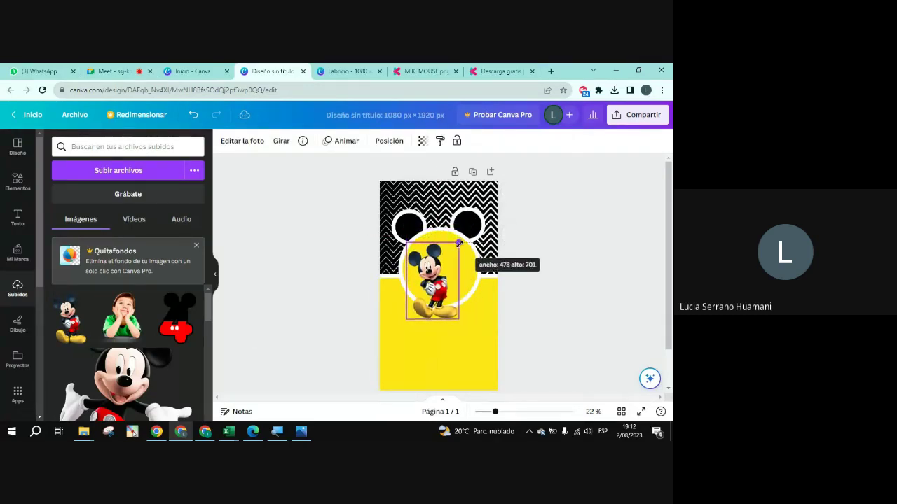
left_click_drag(435, 291, 440, 279)
left_click(574, 344)
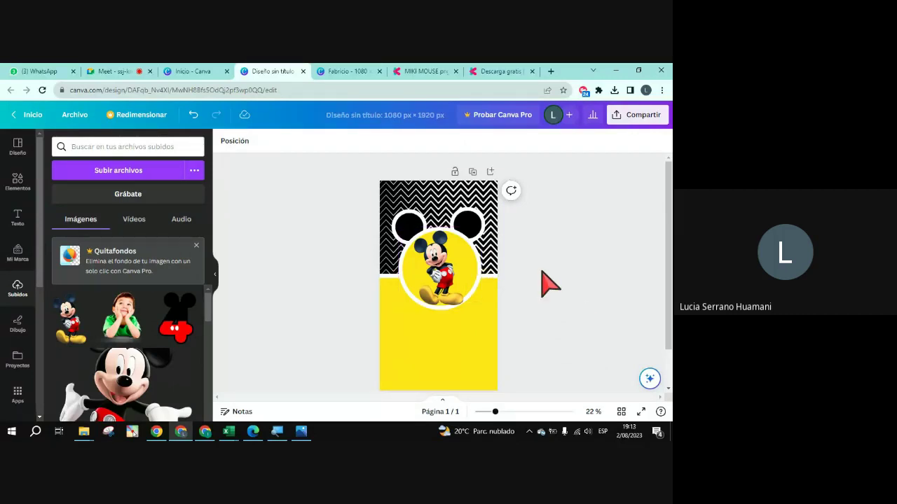
Step: Switch to the Google Meet call to check the participants' chat messages
scroll(140, 350, "down", 2)
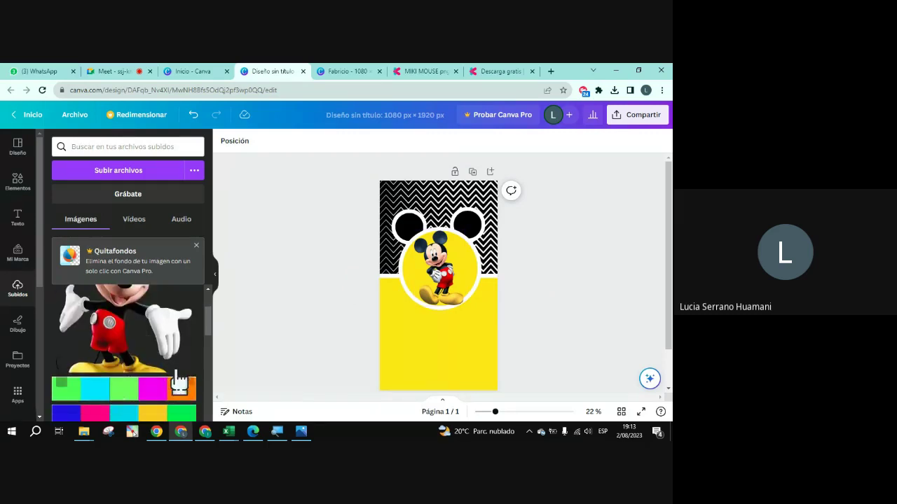
scroll(180, 372, "up", 1)
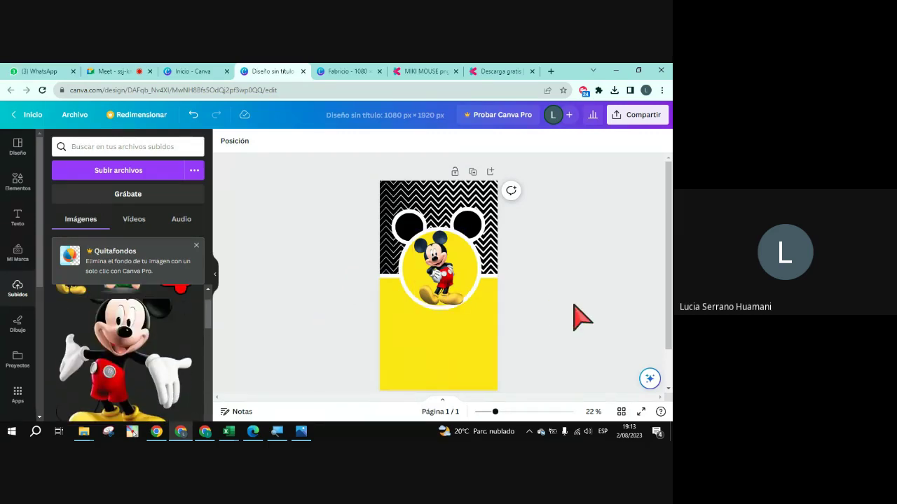
left_click(116, 72)
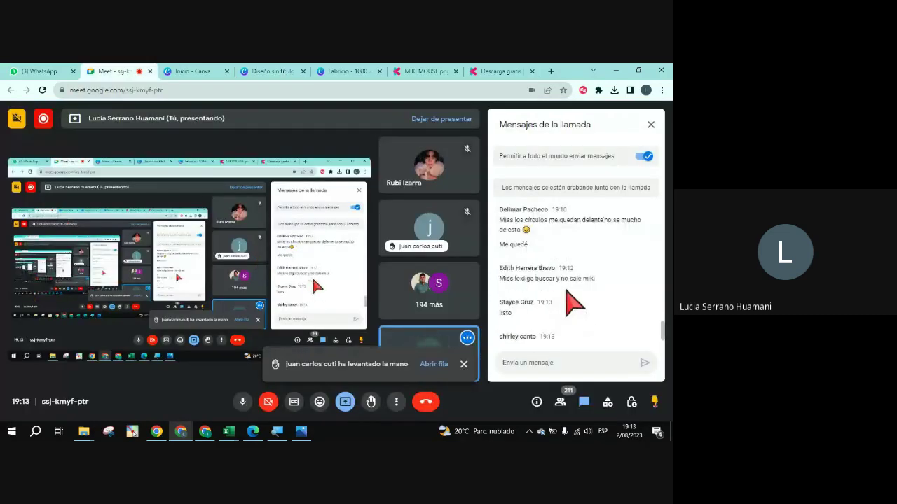